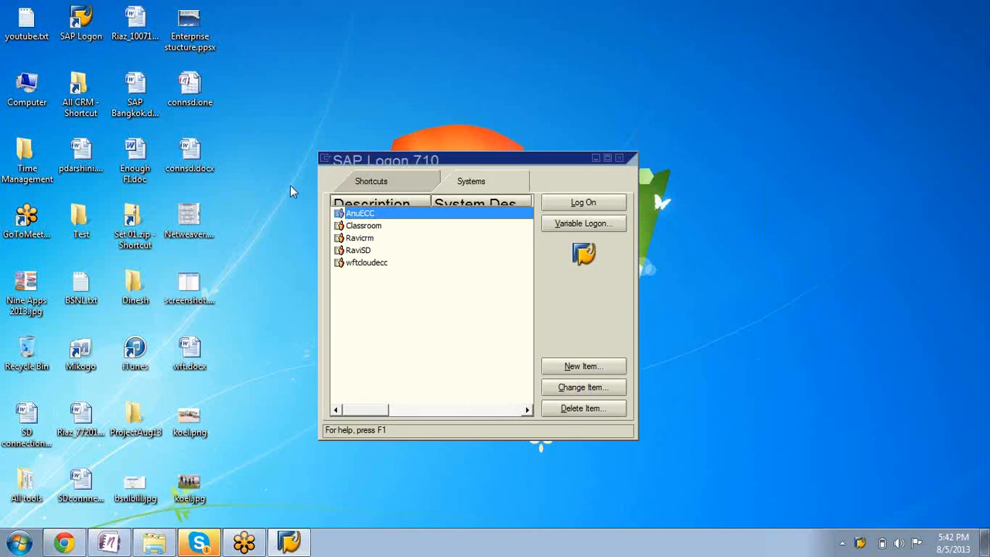
Open the logon screen of the Ravicrm system
{"action": "left_click", "coordinate": [370, 253]}
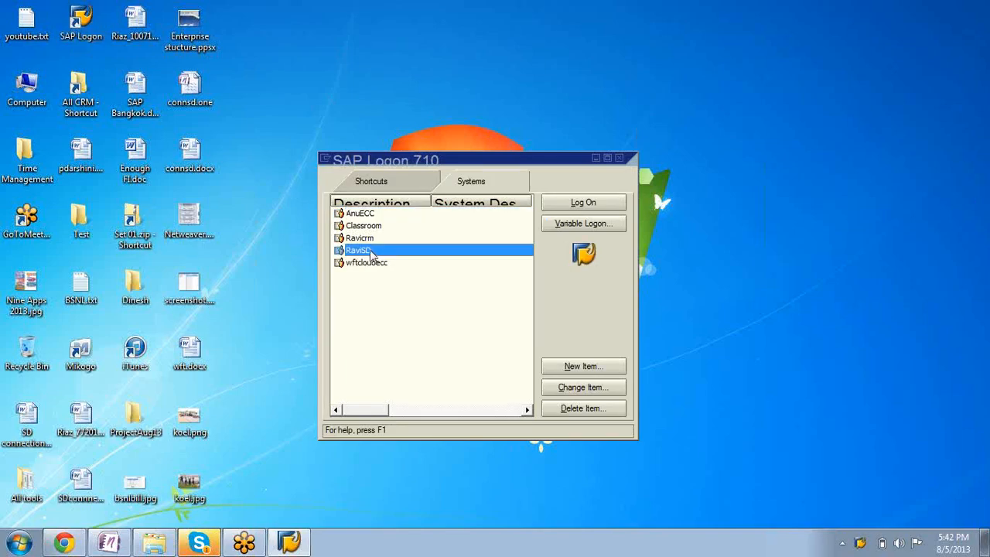
{"action": "left_click", "coordinate": [391, 239]}
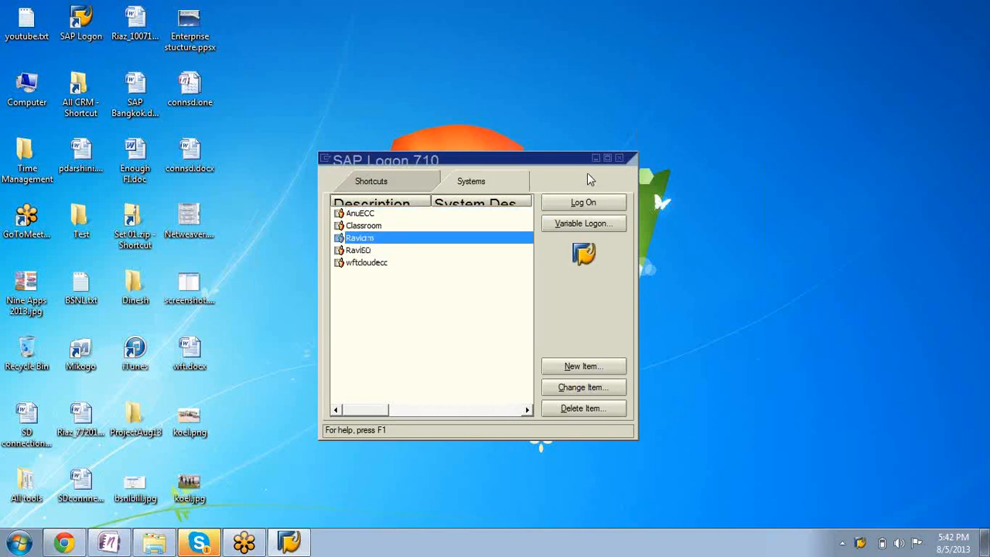
{"action": "left_click", "coordinate": [590, 207]}
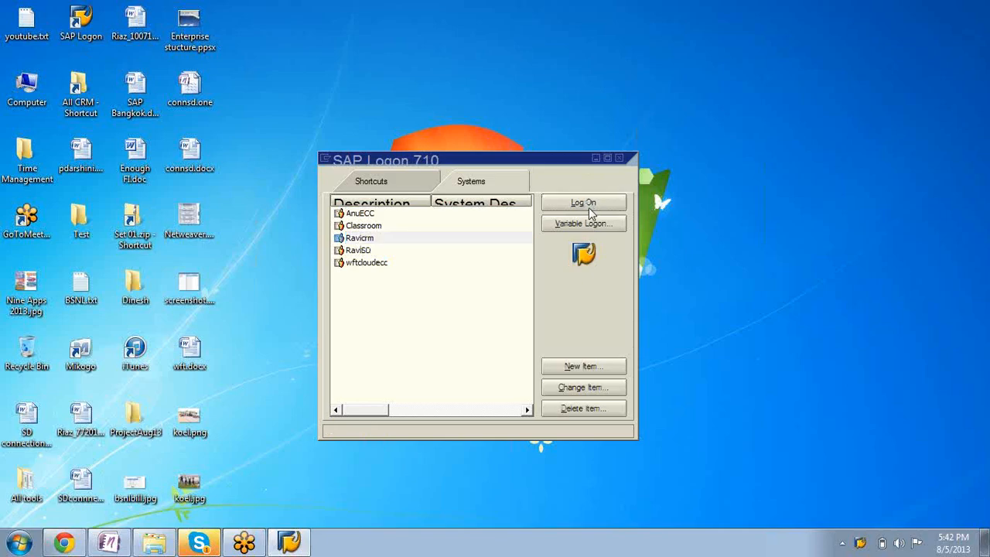
Enter the user name and the account password and submit the logon
{"action": "type", "text": "w"}
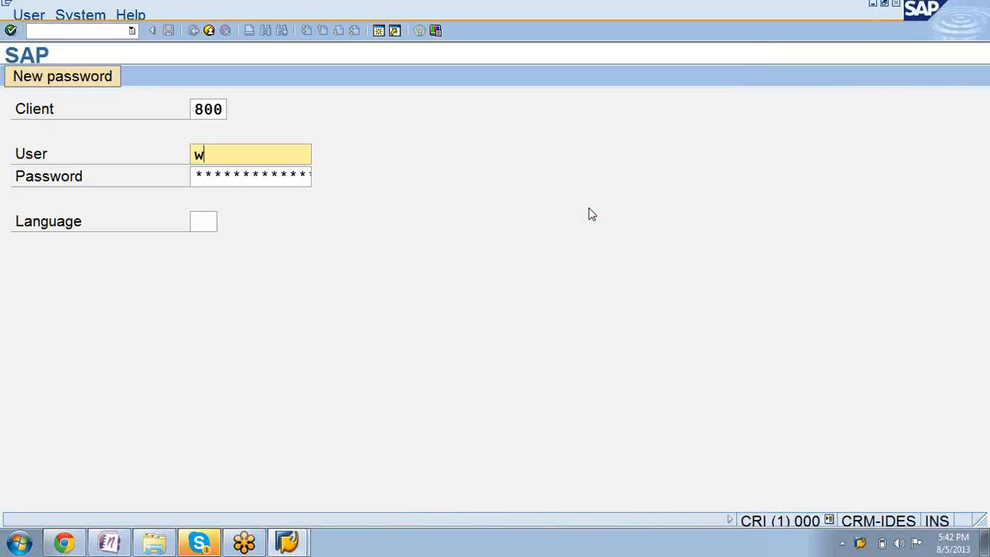
{"action": "type", "text": "ft"}
{"action": "key", "text": "Down"}
{"action": "key", "text": "Down"}
{"action": "key", "text": "Down"}
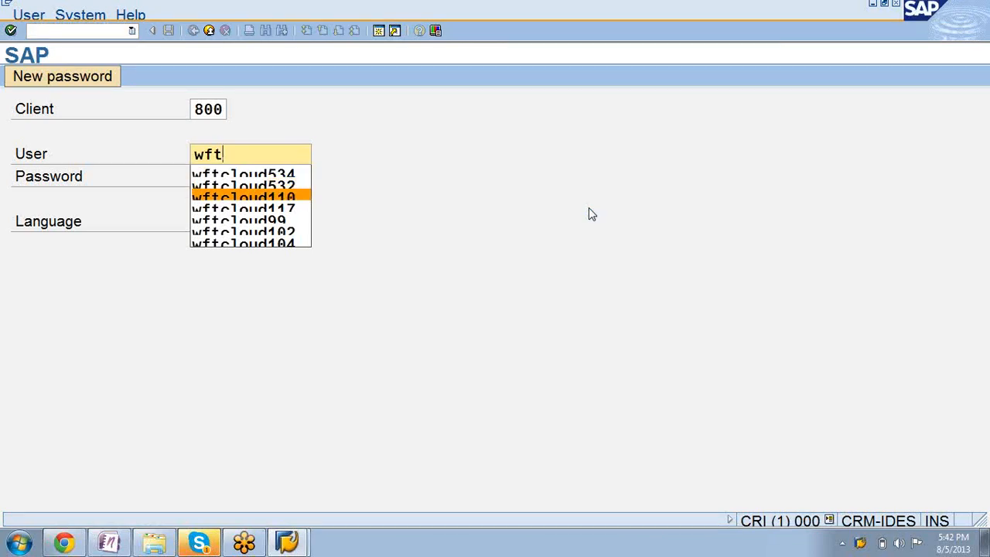
{"action": "key", "text": "Return"}
{"action": "key", "text": "Tab"}
{"action": "type", "text": "********"}
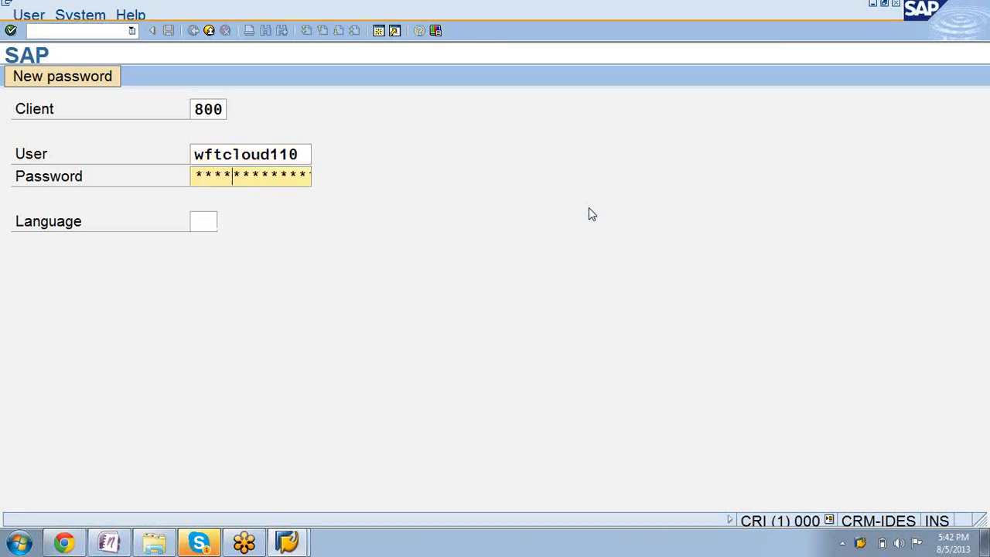
{"action": "key", "text": "Return"}
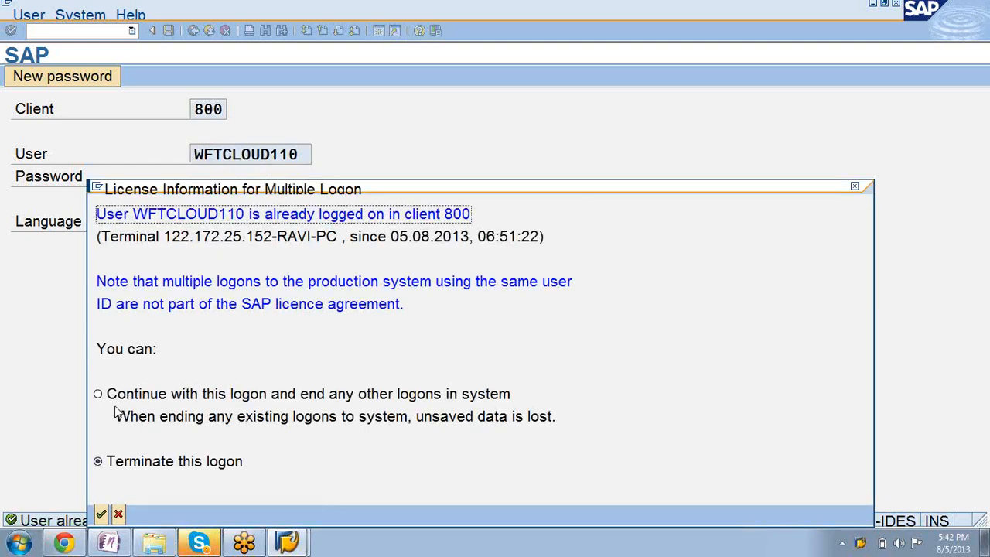
Choose to continue with this logon and end any other logons in the system
{"action": "left_click", "coordinate": [97, 394]}
{"action": "left_click", "coordinate": [101, 515]}
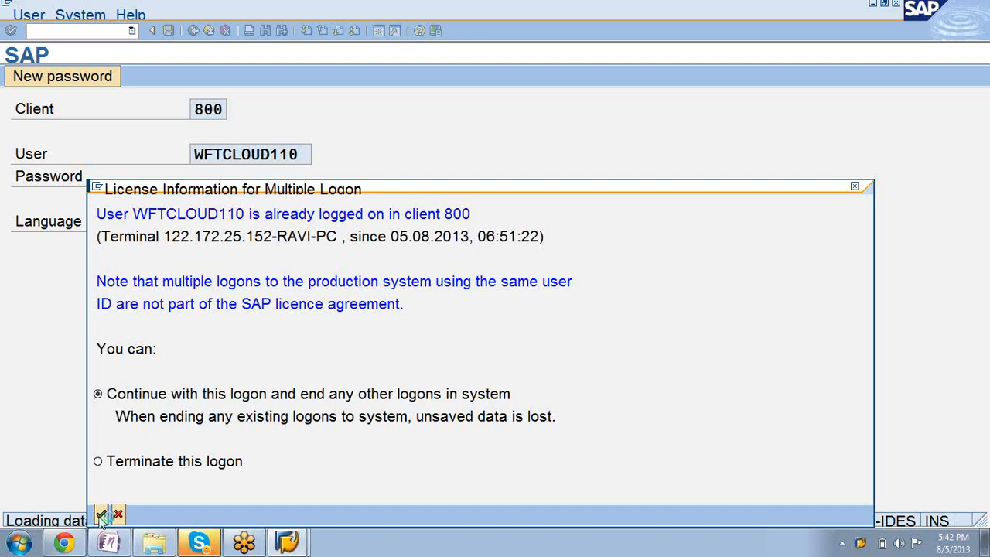
{"action": "left_click", "coordinate": [101, 515]}
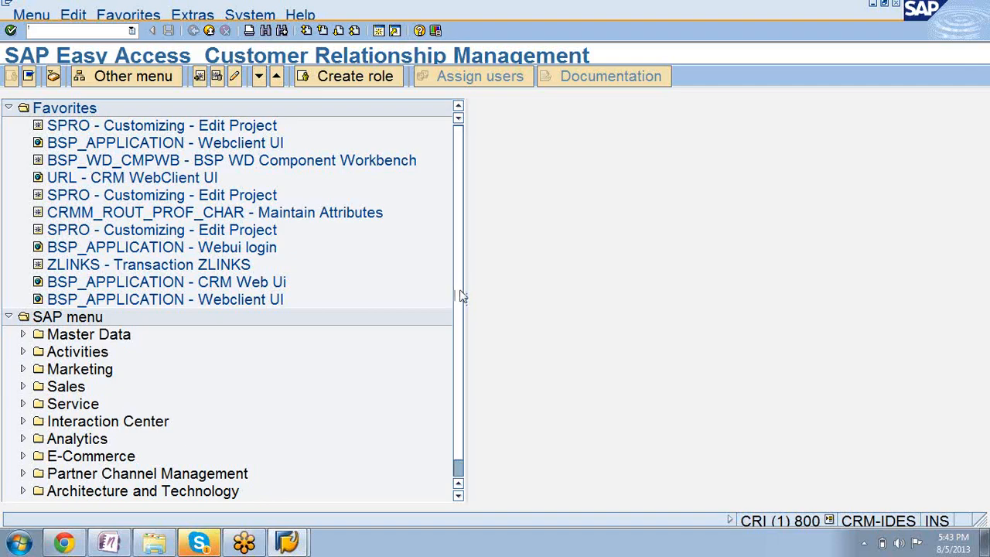
Collapse the Favorites folder on the SAP Easy Access screen
{"action": "scroll", "coordinate": [462, 329], "scroll_direction": "down", "scroll_amount": 1}
{"action": "scroll", "coordinate": [475, 279], "scroll_direction": "up", "scroll_amount": 1}
{"action": "left_click", "coordinate": [8, 110]}
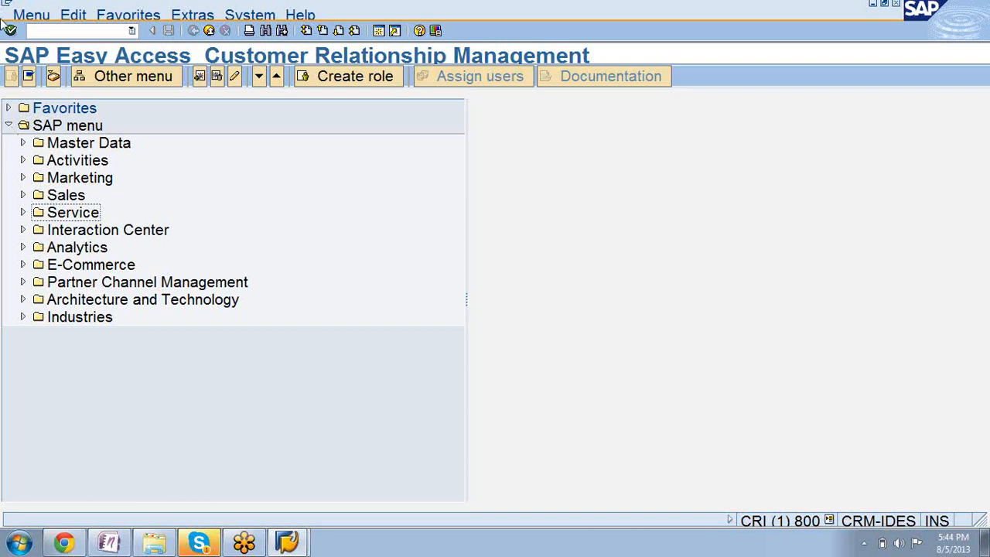
Run the command /nspro and display the SAP Reference IMG
{"action": "left_click", "coordinate": [76, 31]}
{"action": "type", "text": "/nspro"}
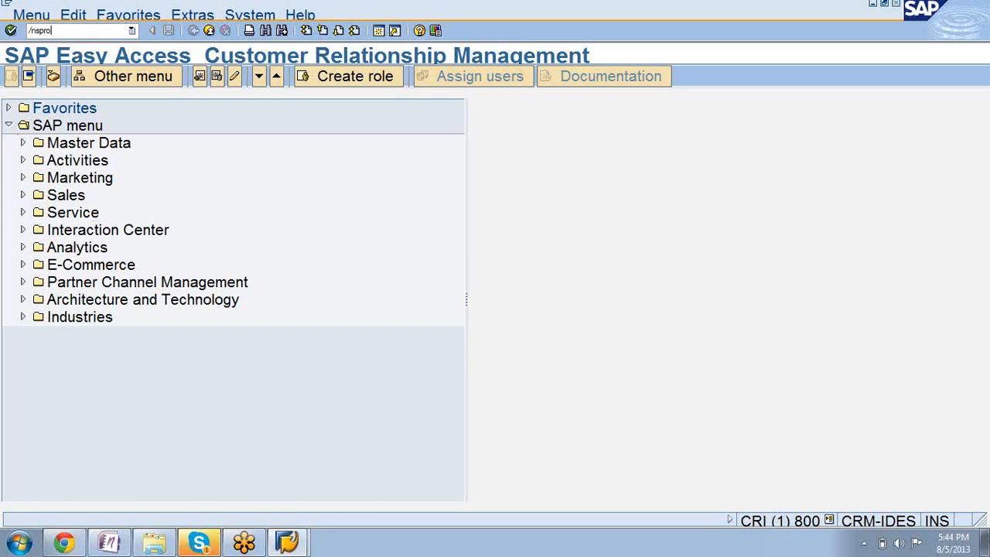
{"action": "key", "text": "Return"}
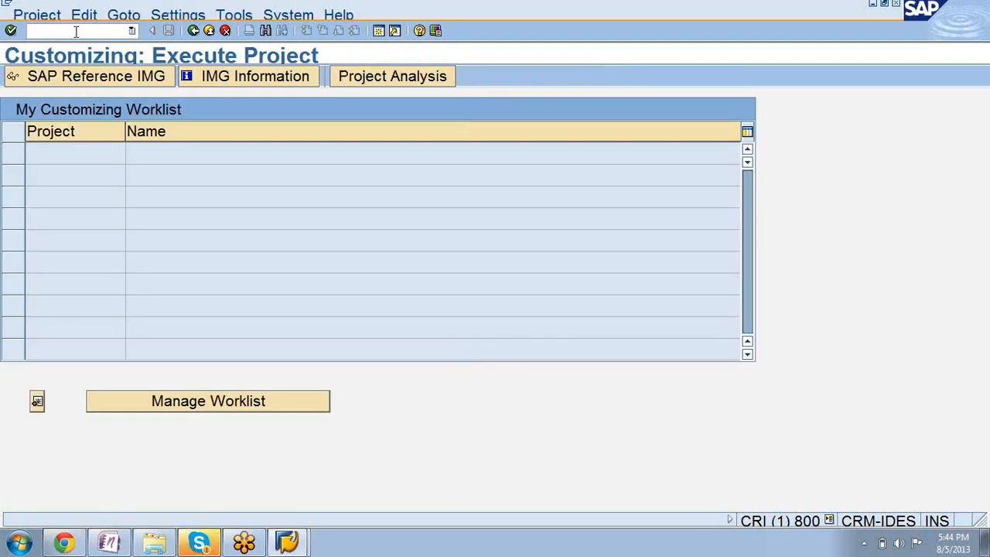
{"action": "left_click", "coordinate": [78, 76]}
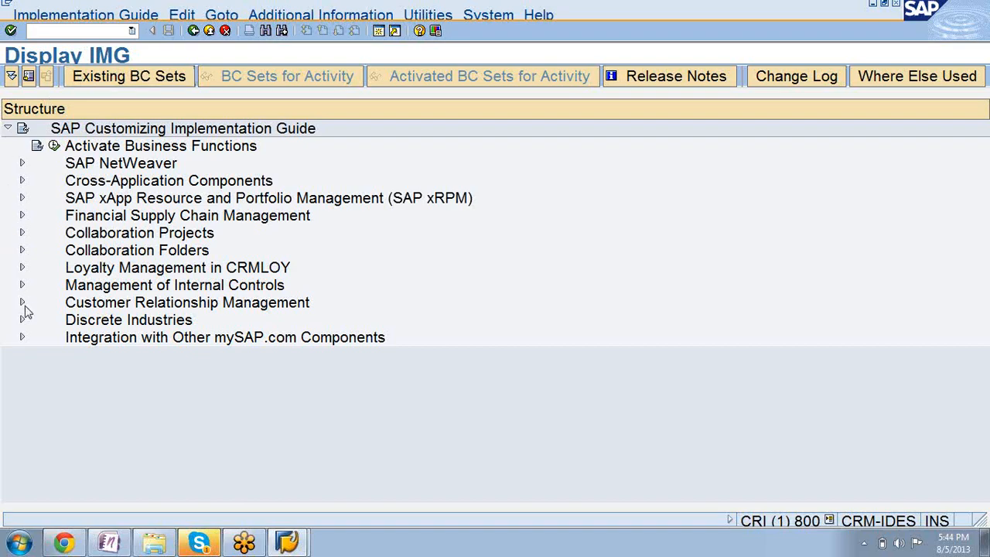
Open the field grouping per BP role under Cross-Application Components, SAP Business Partner, Business Partner, Basic Settings, Field Groupings
{"action": "left_click", "coordinate": [22, 181]}
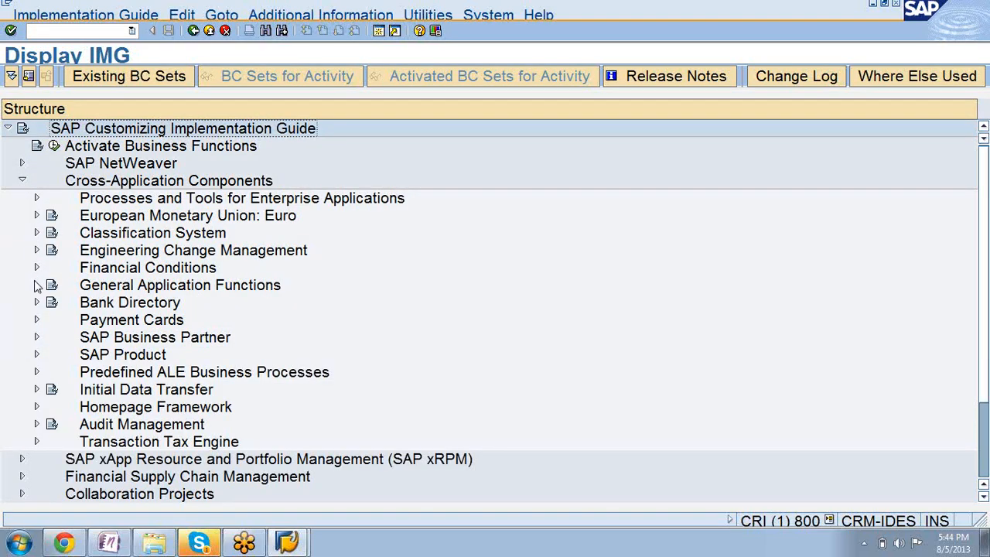
{"action": "left_click", "coordinate": [36, 338]}
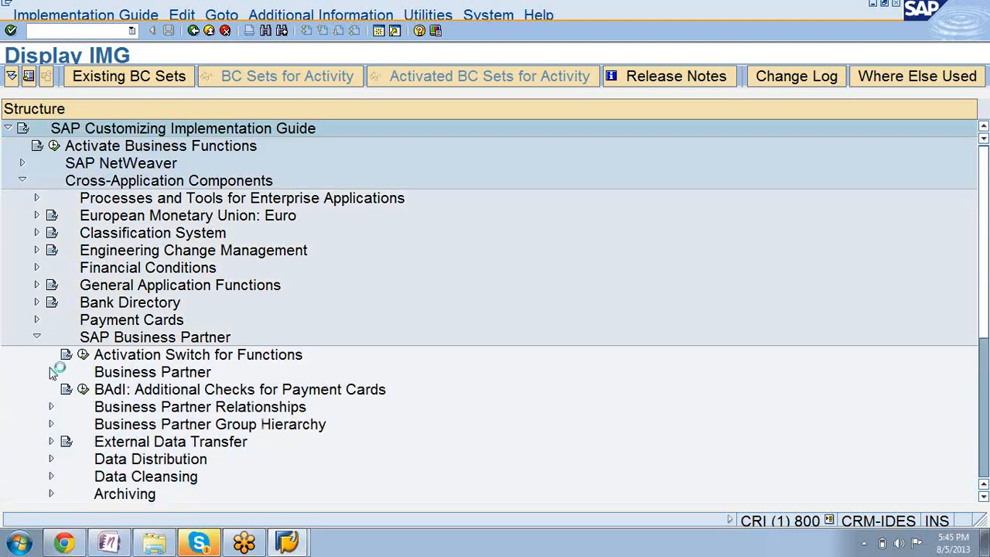
{"action": "left_click", "coordinate": [51, 372]}
{"action": "left_click", "coordinate": [67, 391]}
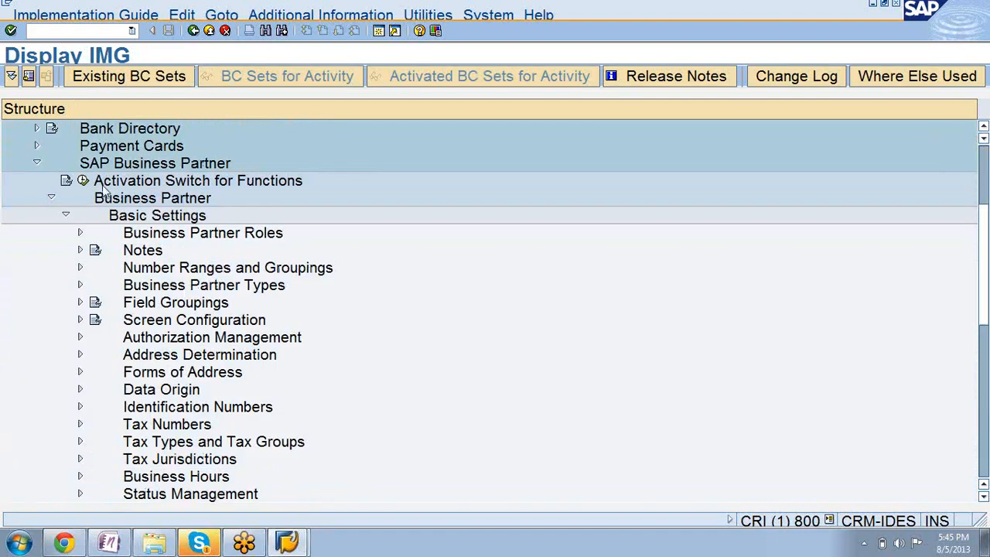
{"action": "left_click", "coordinate": [80, 302]}
{"action": "left_click", "coordinate": [126, 338]}
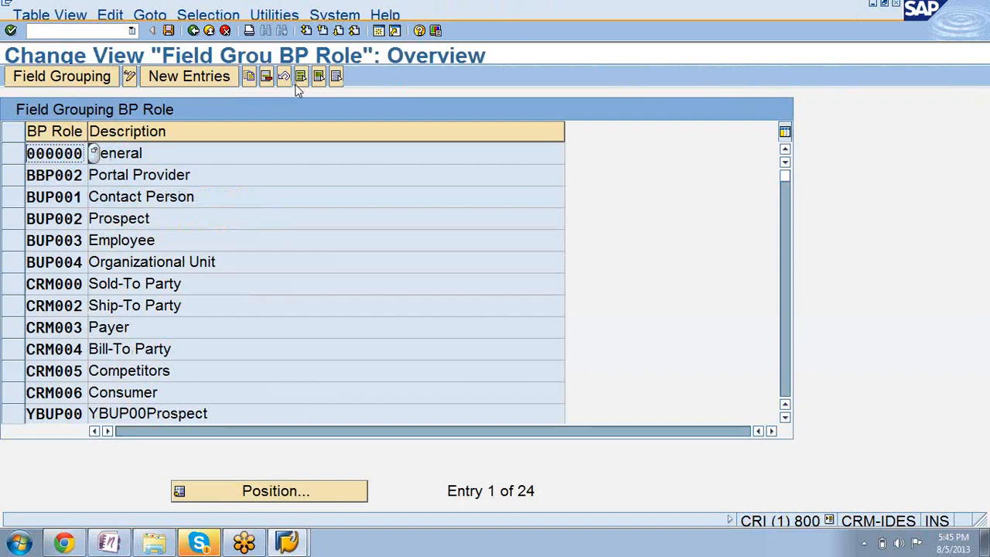
Open a new session and start transaction bp to maintain business partners
{"action": "left_click", "coordinate": [379, 30]}
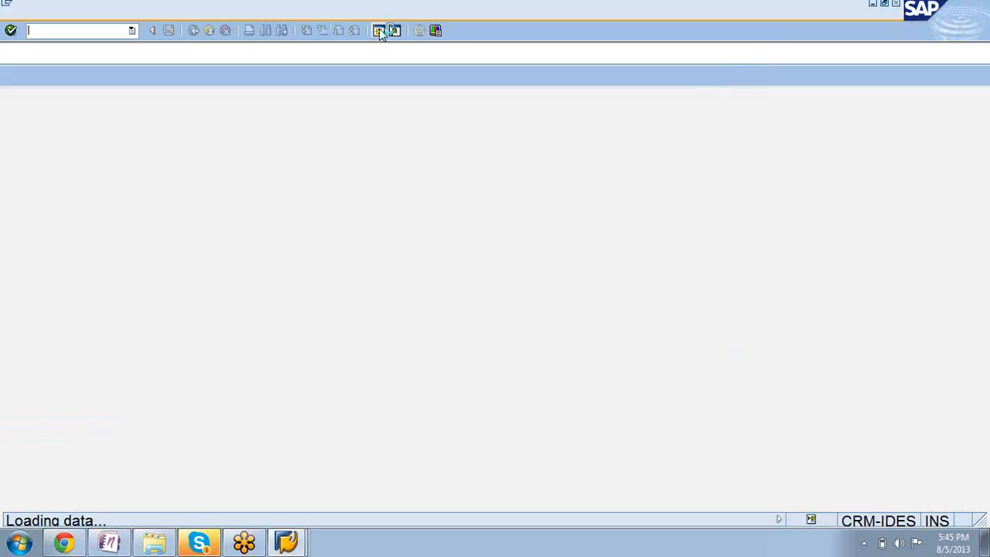
{"action": "type", "text": "bp"}
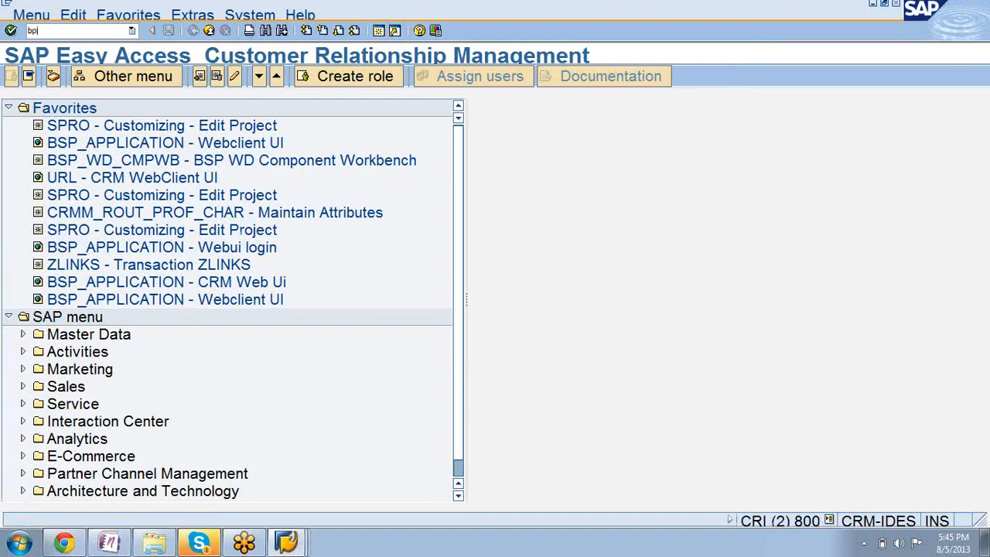
{"action": "key", "text": "Return"}
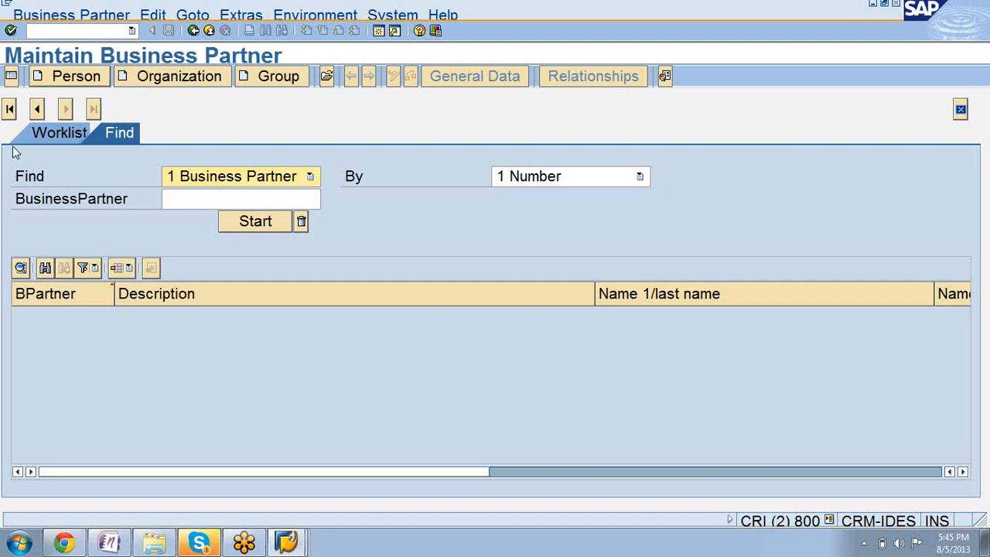
{"action": "left_click", "coordinate": [199, 544]}
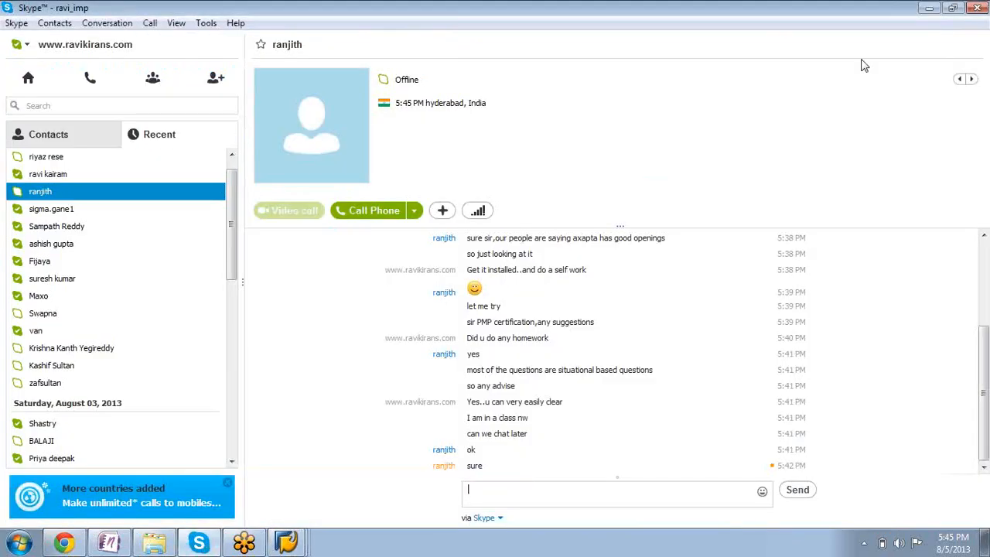
{"action": "left_click", "coordinate": [929, 8]}
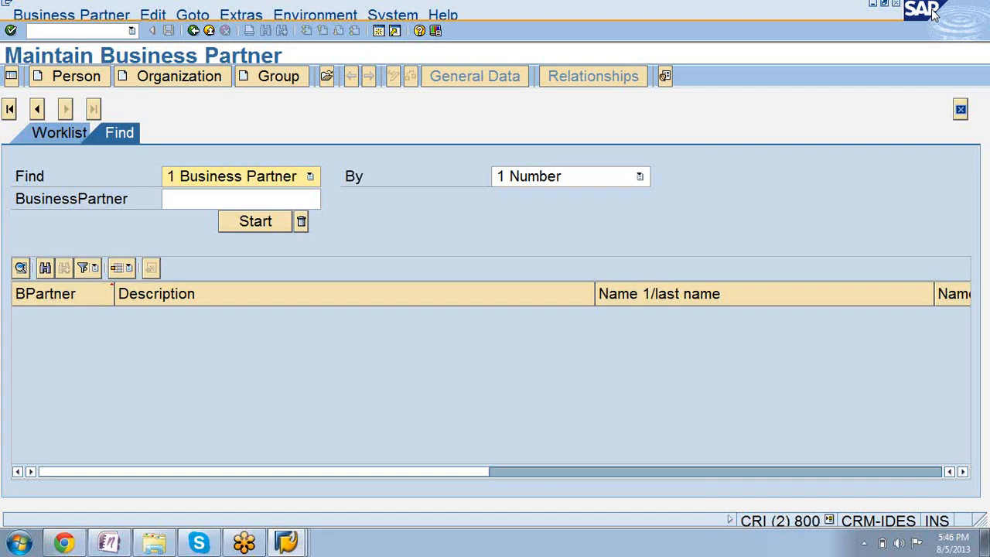
{"action": "left_click", "coordinate": [978, 53]}
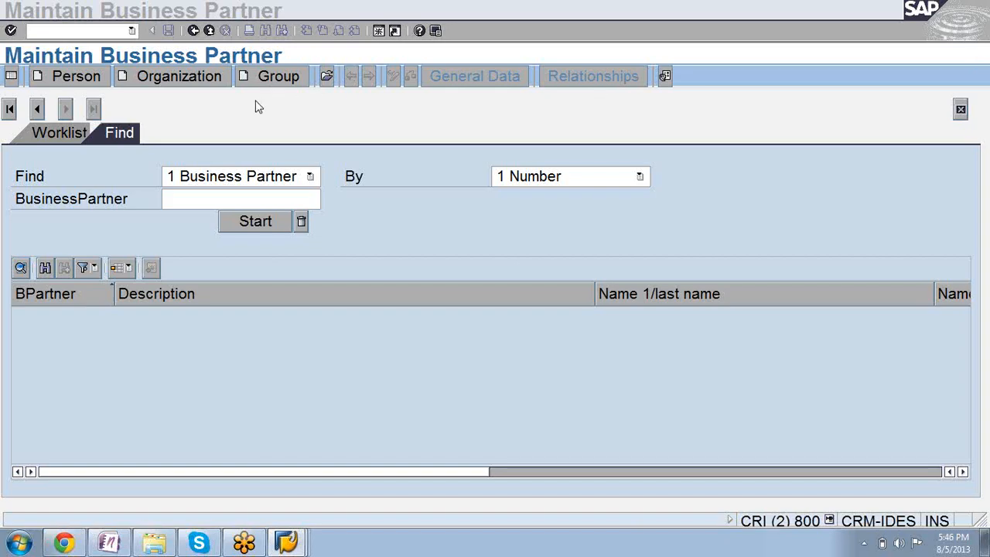
Start creating a new business partner of the person category
{"action": "left_click", "coordinate": [87, 82]}
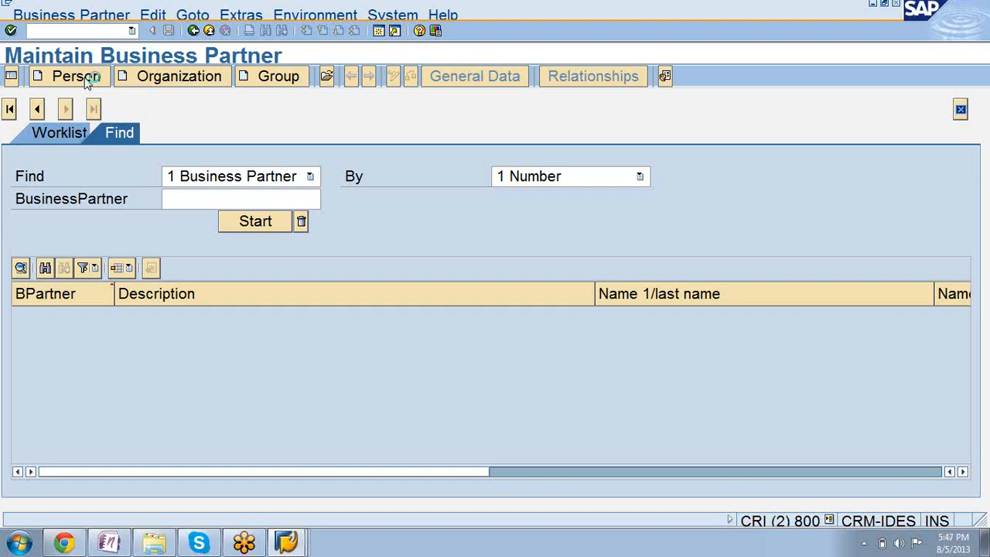
{"action": "left_click", "coordinate": [82, 77]}
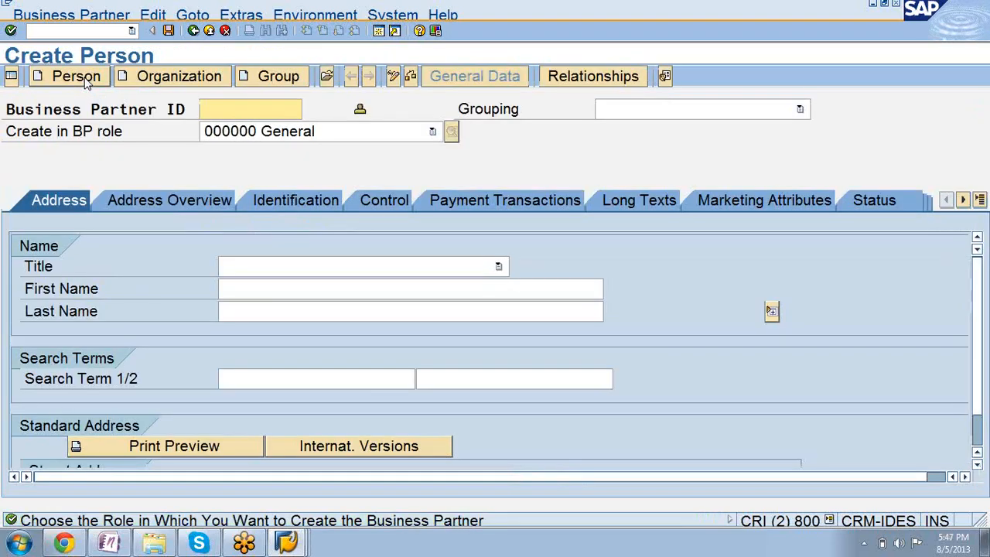
Look through the BP roles available for creating the new person
{"action": "left_click", "coordinate": [433, 132]}
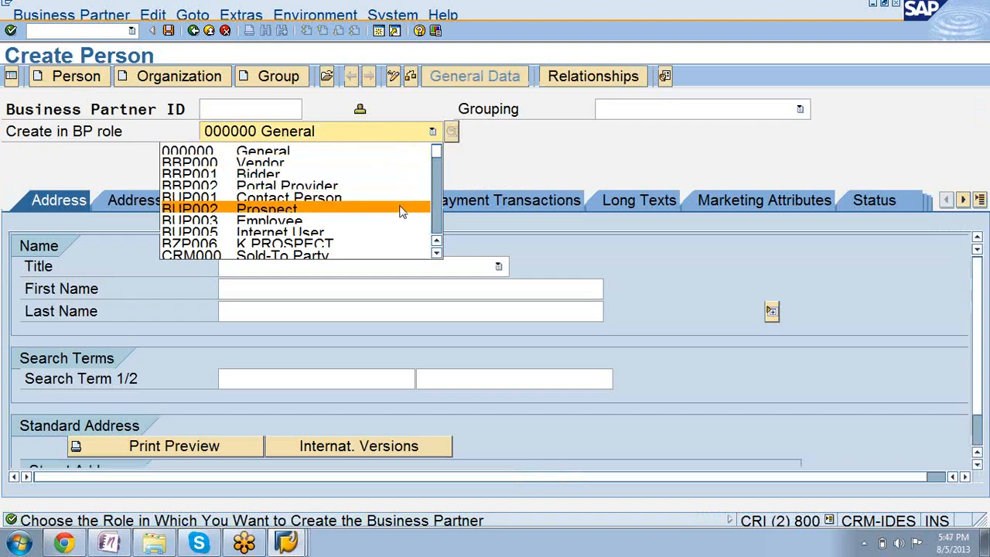
{"action": "key", "text": "Down"}
{"action": "key", "text": "Down"}
{"action": "key", "text": "Down"}
{"action": "key", "text": "Down"}
{"action": "left_click", "coordinate": [437, 255]}
{"action": "left_click", "coordinate": [436, 255]}
{"action": "left_click", "coordinate": [436, 255]}
{"action": "left_click", "coordinate": [436, 255]}
{"action": "left_click", "coordinate": [436, 255]}
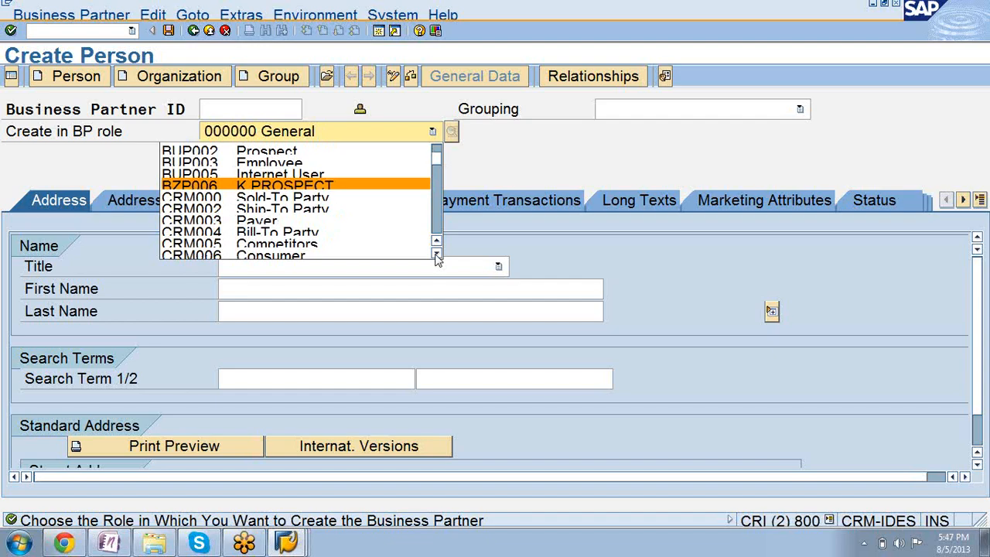
{"action": "left_click", "coordinate": [436, 255]}
{"action": "left_click", "coordinate": [436, 255]}
{"action": "left_click", "coordinate": [436, 255]}
{"action": "left_click", "coordinate": [436, 254]}
{"action": "left_click", "coordinate": [437, 254]}
{"action": "left_click", "coordinate": [436, 255]}
{"action": "left_click", "coordinate": [436, 255]}
{"action": "left_click", "coordinate": [437, 255]}
{"action": "left_click", "coordinate": [436, 254]}
{"action": "left_click", "coordinate": [436, 255]}
{"action": "left_click", "coordinate": [437, 254]}
{"action": "left_click", "coordinate": [437, 255]}
{"action": "left_click", "coordinate": [437, 255]}
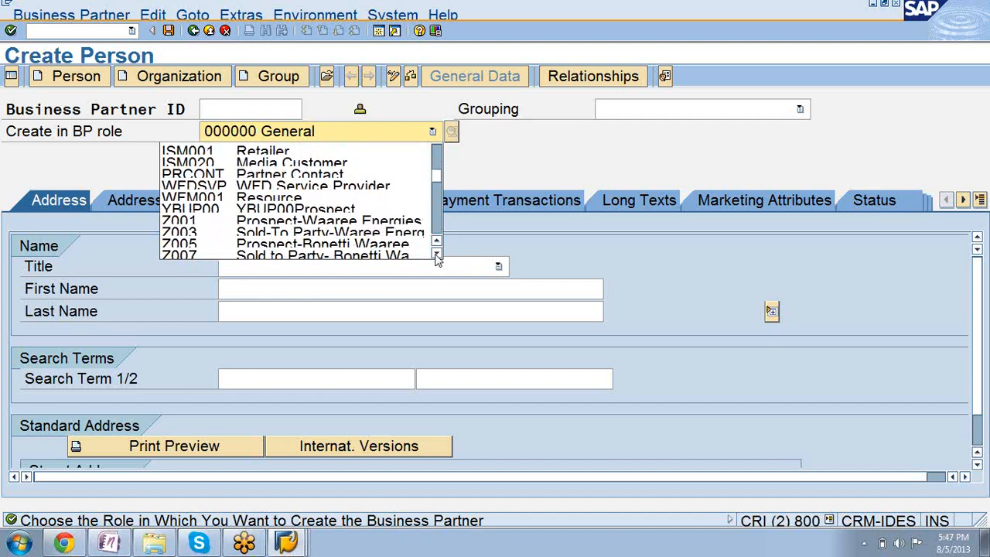
Create the person in BP role BUP001 Contact Person and display its Payment Transactions data
{"action": "left_click", "coordinate": [355, 136]}
{"action": "left_click", "coordinate": [355, 136]}
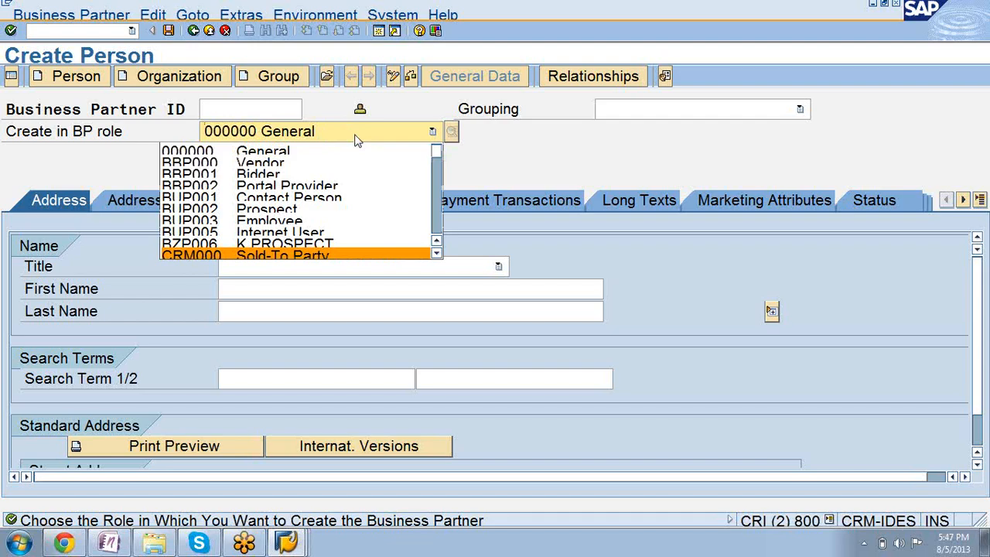
{"action": "scroll", "coordinate": [356, 139], "scroll_direction": "down", "scroll_amount": 1}
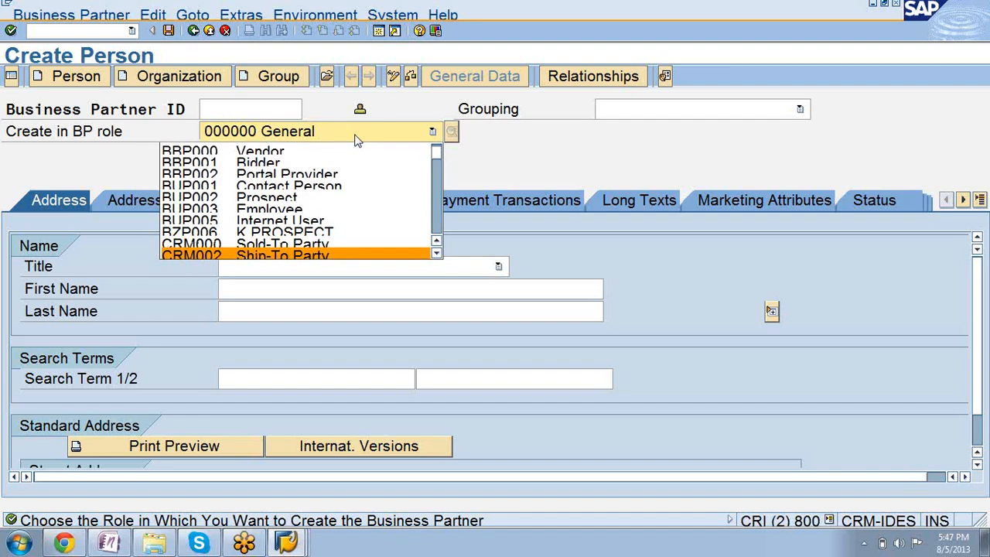
{"action": "left_click", "coordinate": [335, 188]}
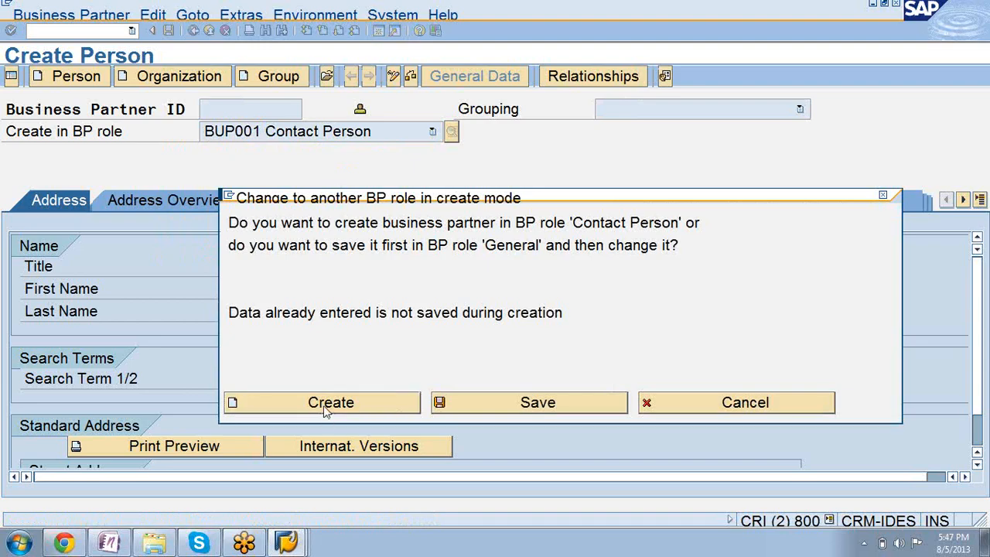
{"action": "left_click", "coordinate": [327, 403]}
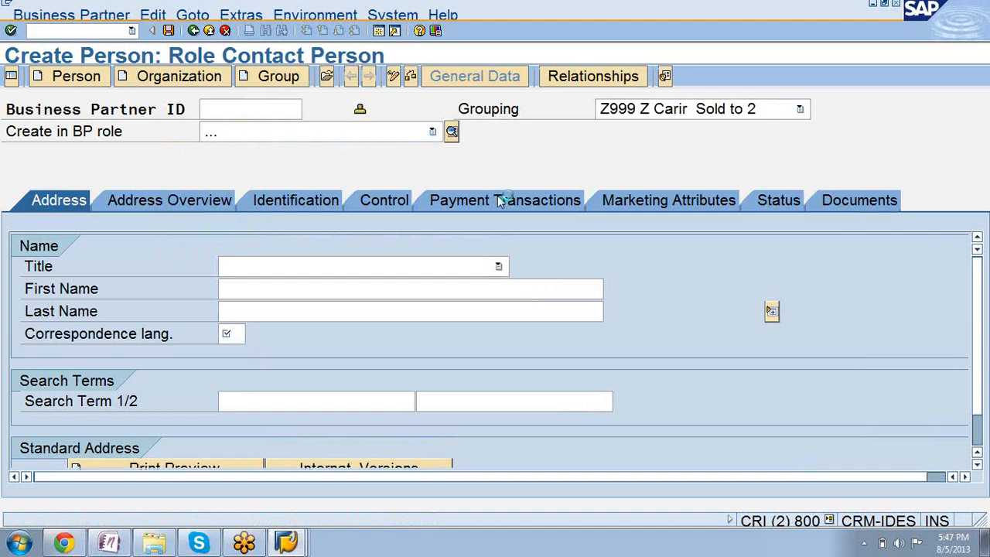
{"action": "left_click", "coordinate": [506, 201]}
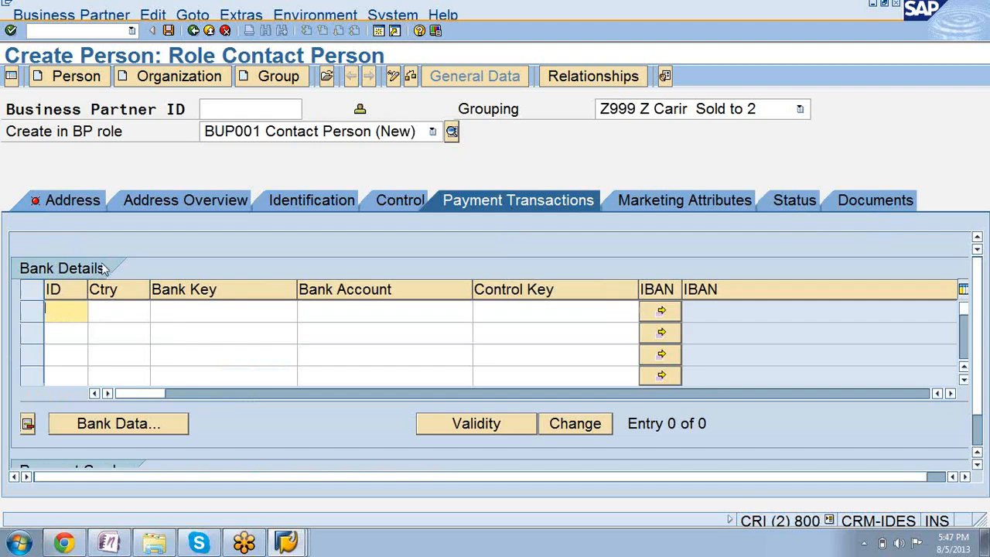
Return to the field grouping customizing session and open the field grouping of BP role BUP001 Contact Person
{"action": "left_click", "coordinate": [284, 544]}
{"action": "left_click", "coordinate": [274, 486]}
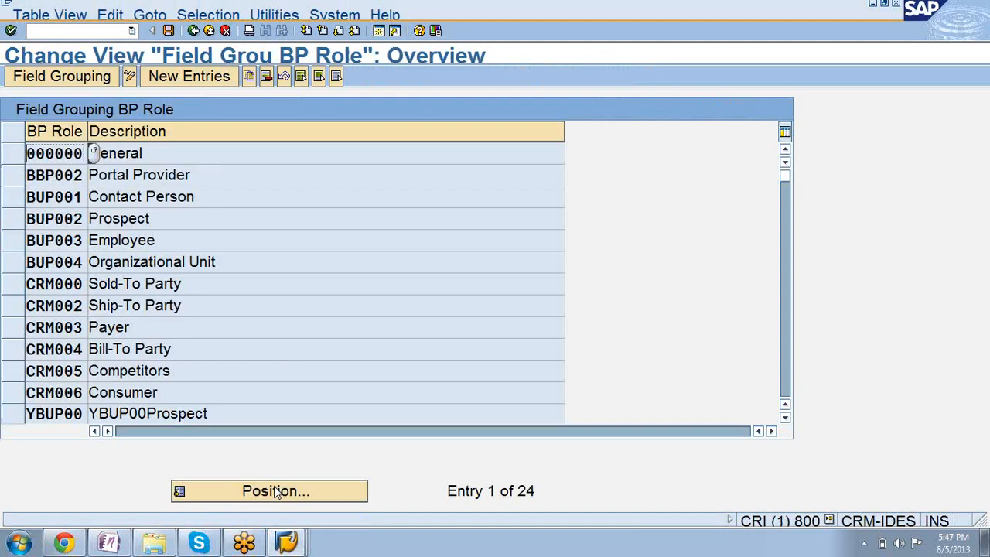
{"action": "left_click", "coordinate": [11, 197]}
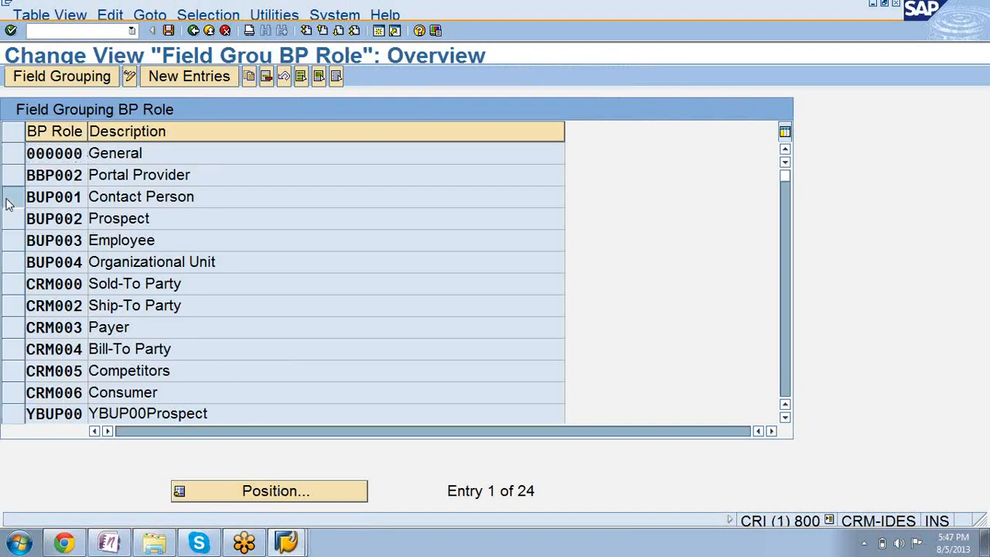
{"action": "left_click", "coordinate": [44, 77]}
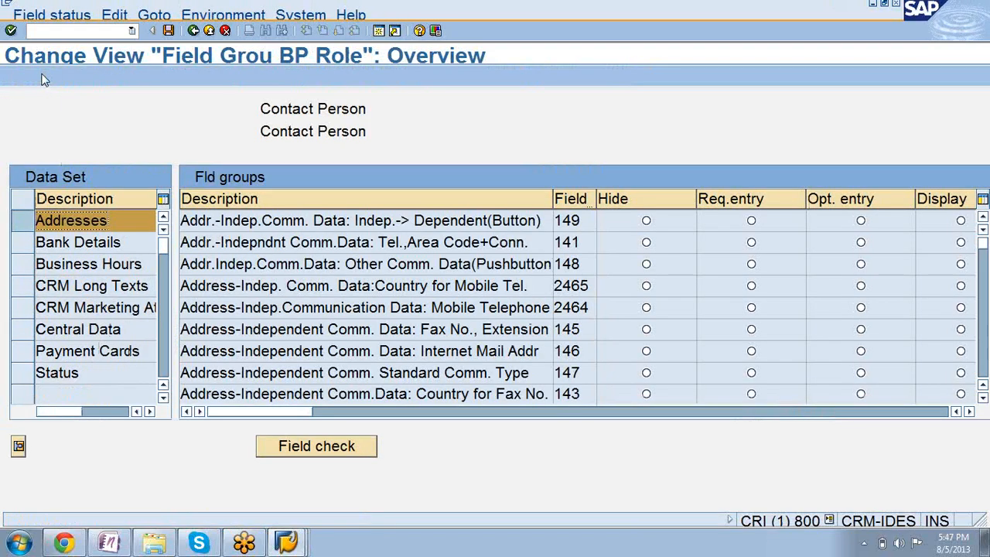
Set the Bank Details field group of the Contact Person role to Hide and save it in customizing request CRIK900268
{"action": "left_click", "coordinate": [23, 246]}
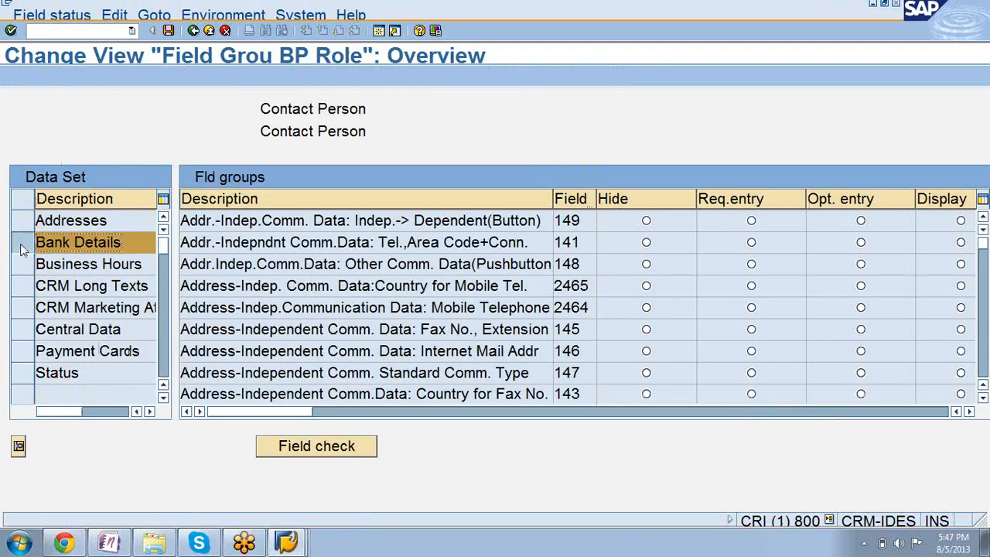
{"action": "left_click", "coordinate": [18, 446]}
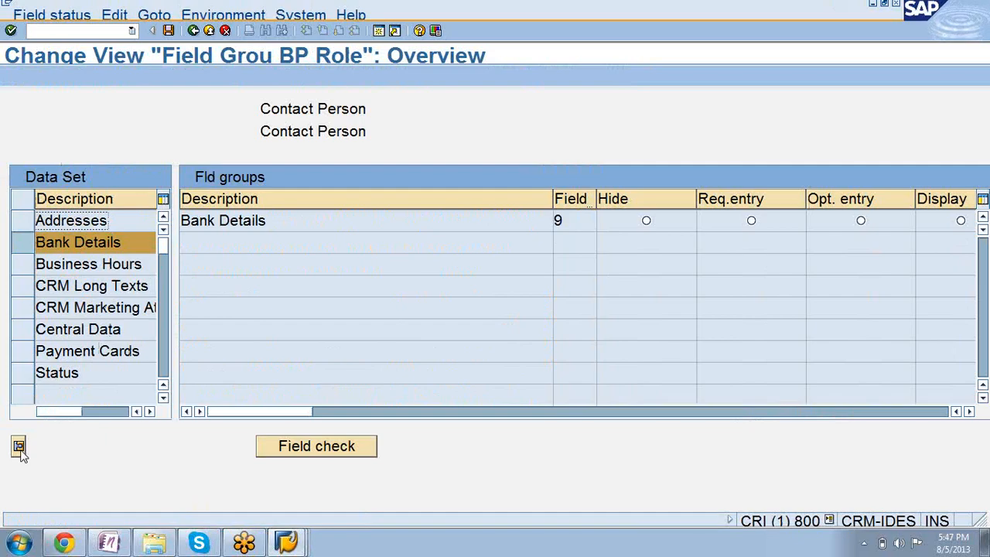
{"action": "left_click", "coordinate": [654, 224]}
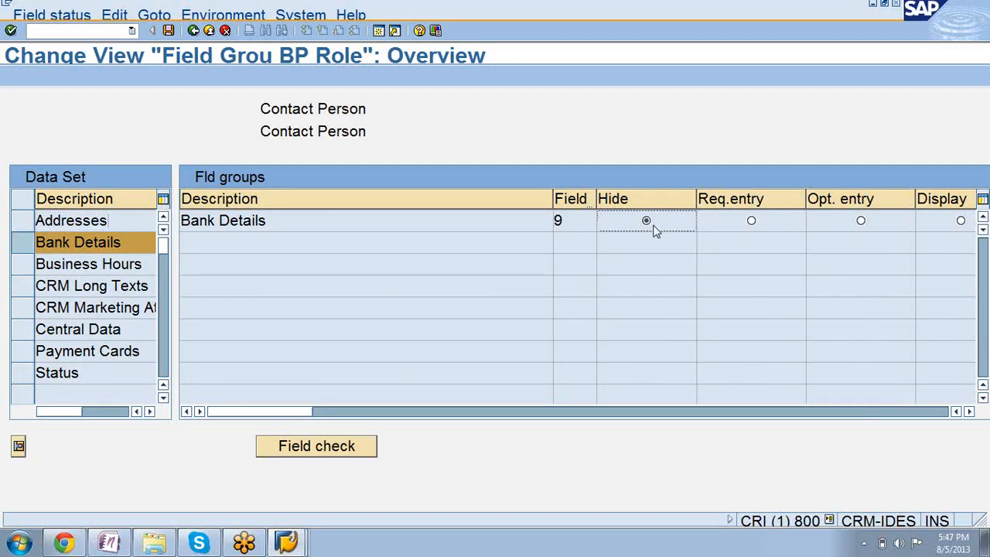
{"action": "left_click", "coordinate": [168, 32]}
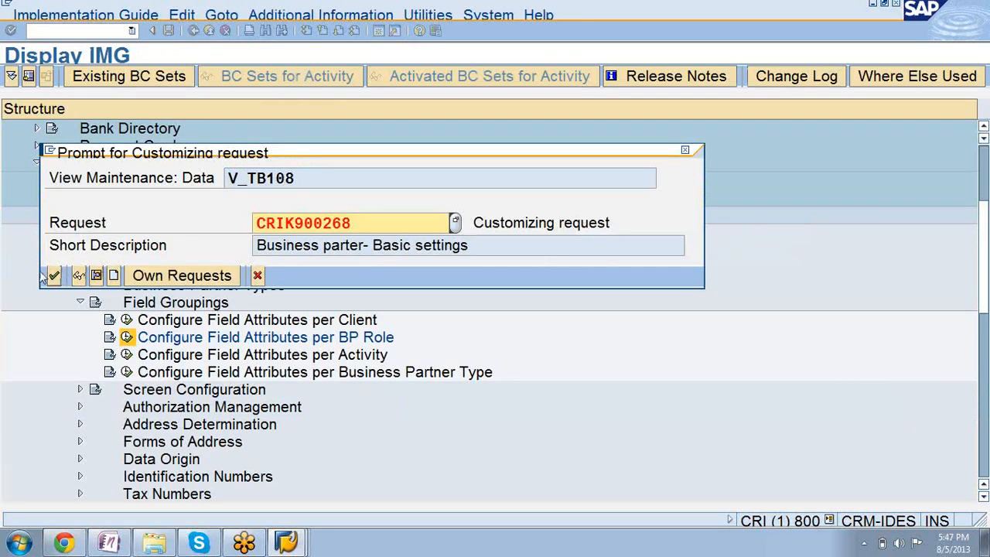
{"action": "left_click", "coordinate": [54, 277]}
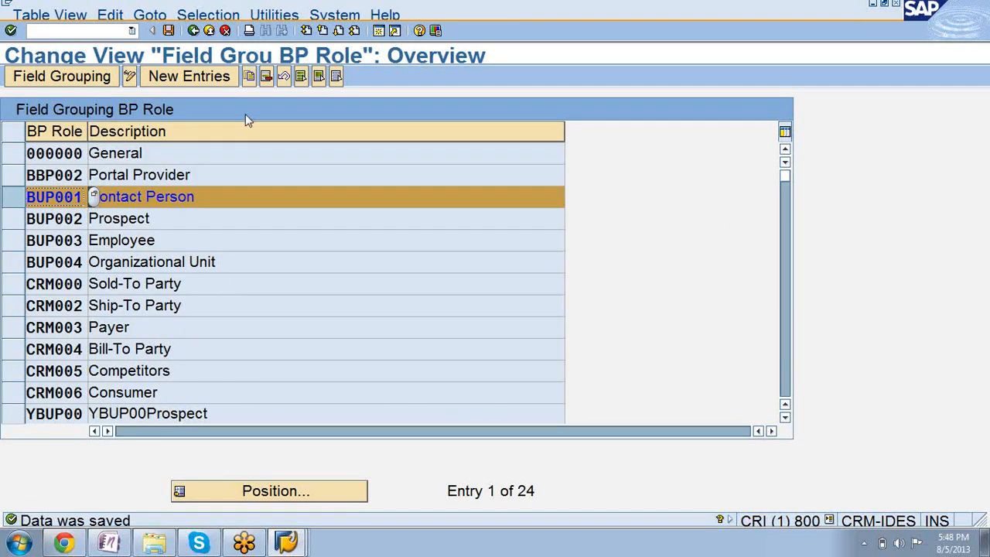
Switch to the business partner session and restart it with transaction /nbp
{"action": "mouse_move", "coordinate": [292, 536]}
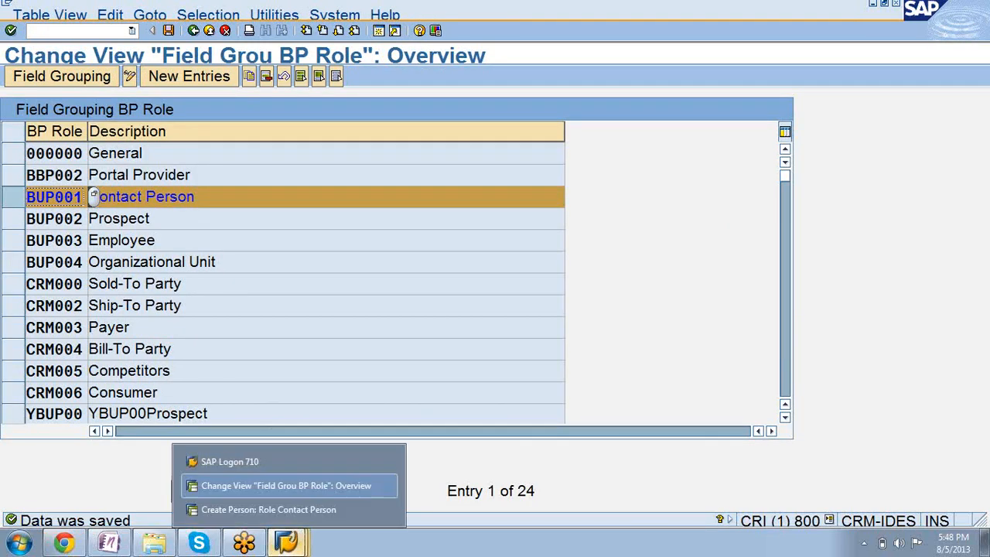
{"action": "left_click", "coordinate": [283, 510]}
{"action": "left_click", "coordinate": [86, 30]}
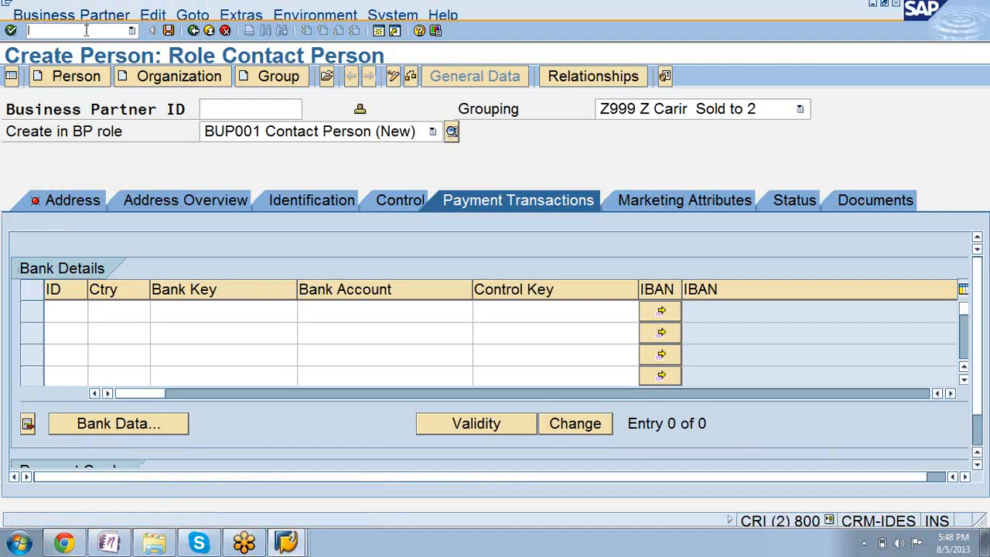
{"action": "type", "text": "/nbp"}
{"action": "key", "text": "Return"}
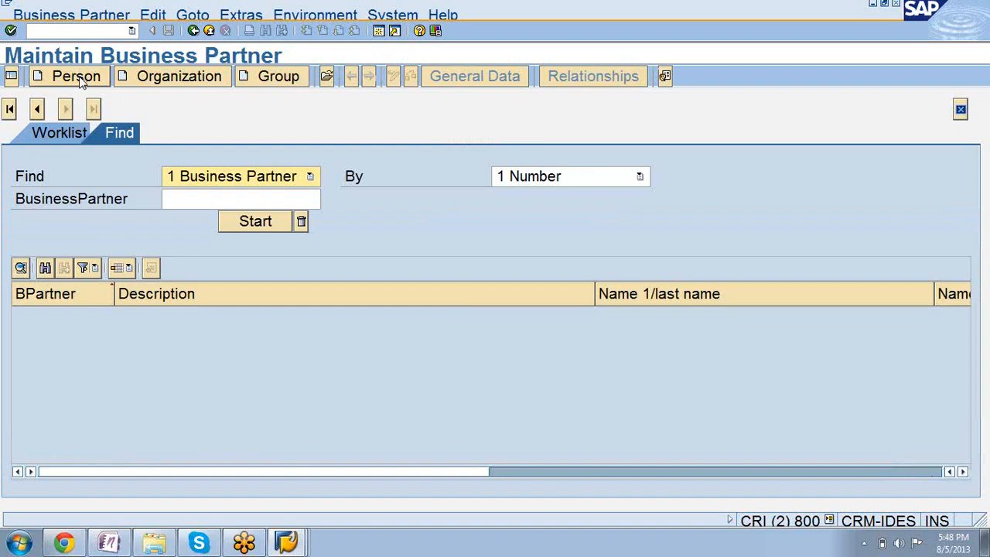
Start a new person in BP role BUP001 Contact Person and check the Payment Transactions data for bank details
{"action": "left_click", "coordinate": [78, 77]}
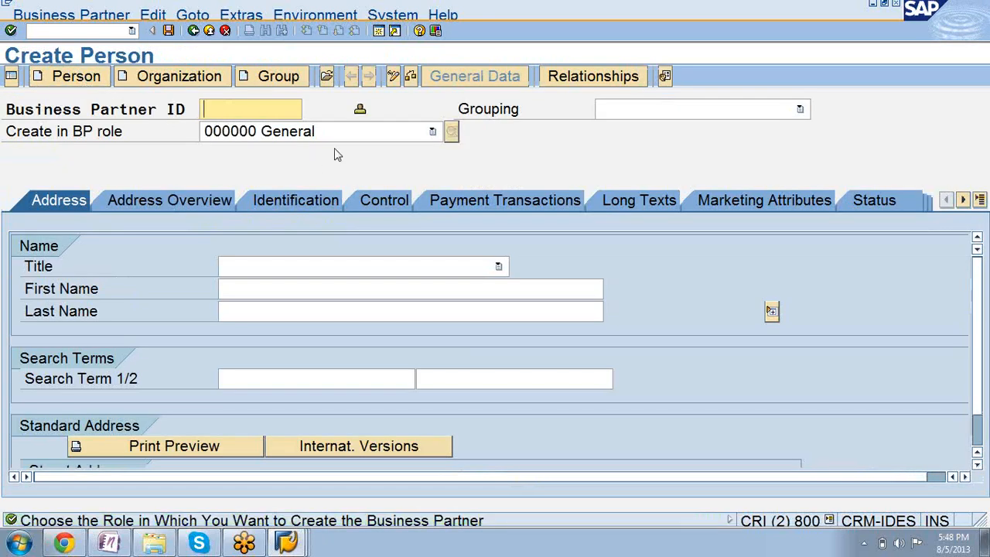
{"action": "left_click", "coordinate": [433, 132]}
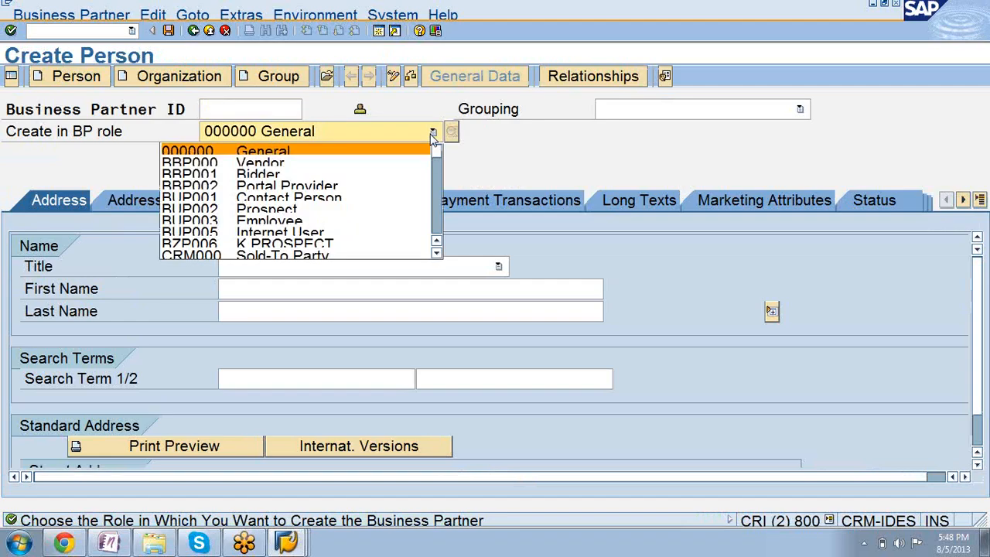
{"action": "left_click", "coordinate": [415, 200]}
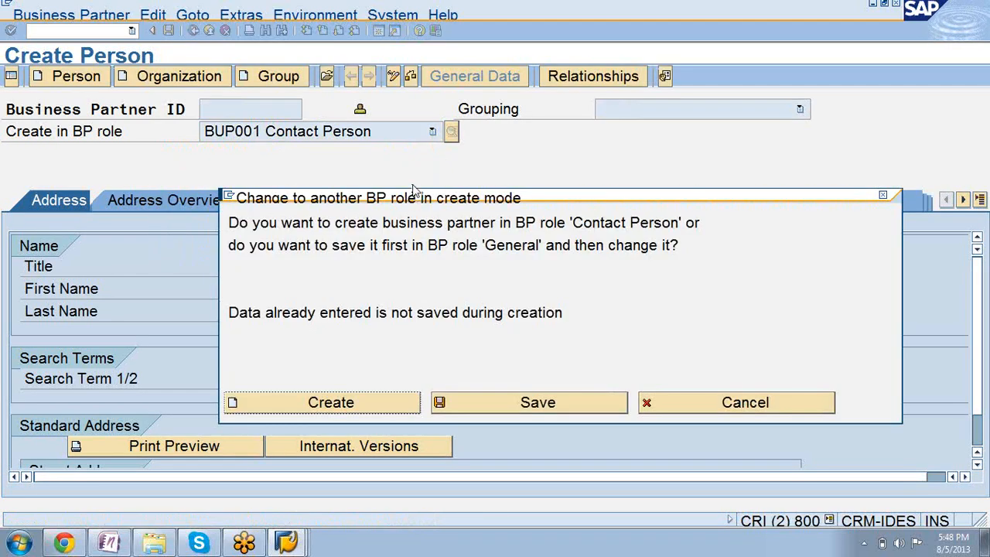
{"action": "left_click", "coordinate": [341, 406]}
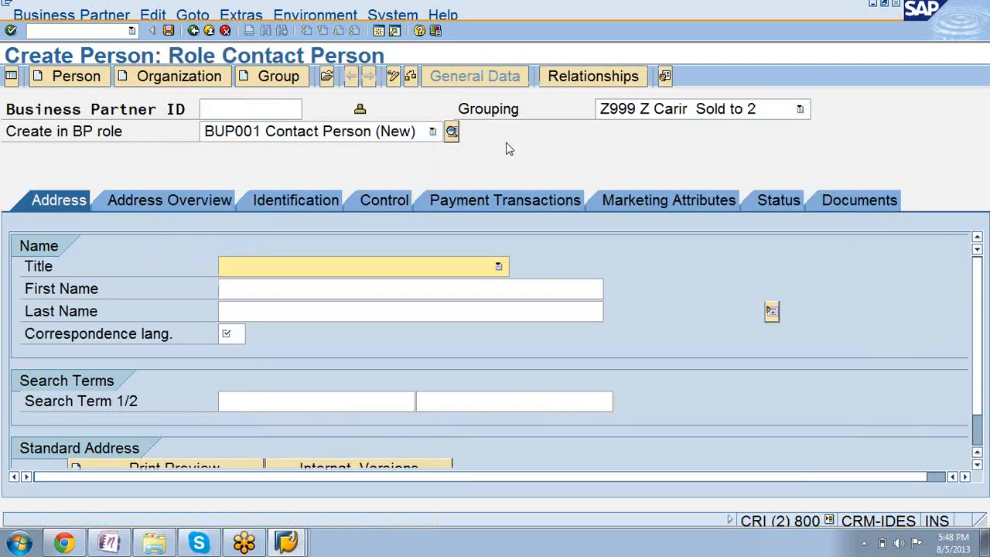
{"action": "left_click", "coordinate": [505, 201]}
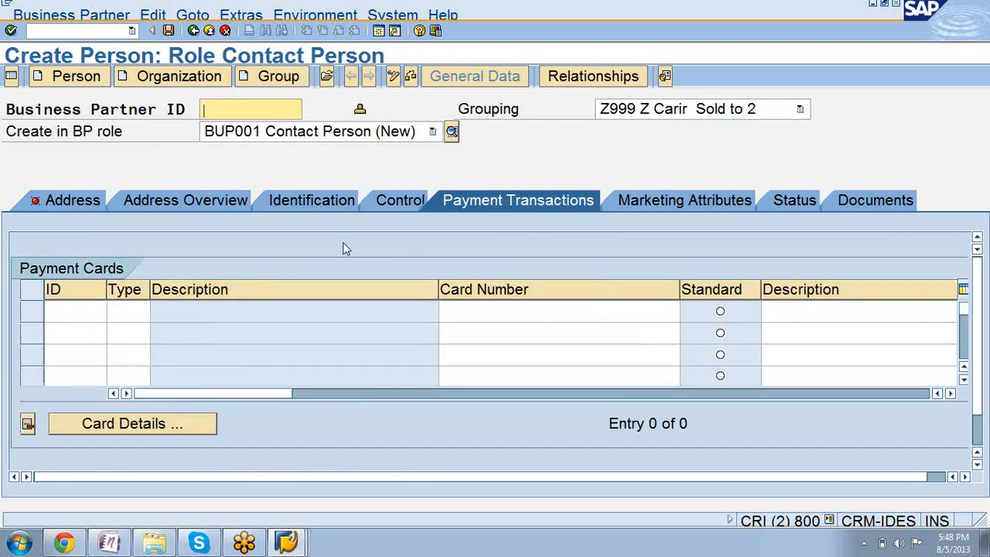
Minimize the open SAP sessions and log on to the CRM system again with the user name and password
{"action": "left_click", "coordinate": [874, 8]}
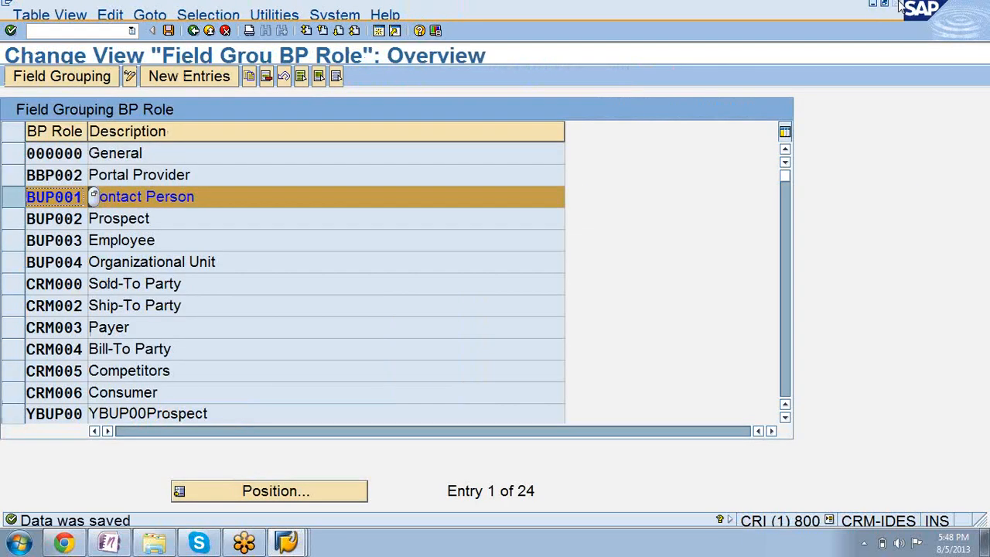
{"action": "left_click", "coordinate": [874, 4]}
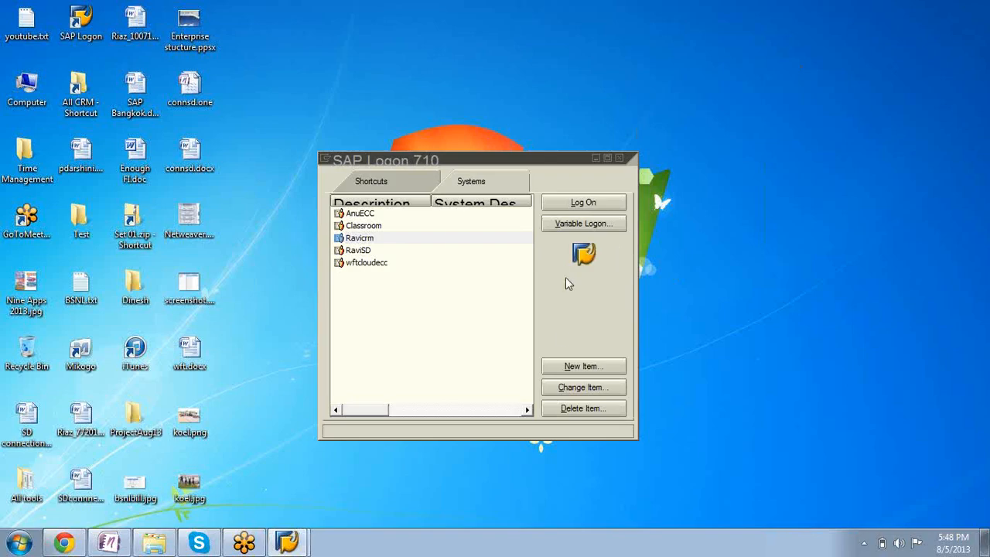
{"action": "left_click", "coordinate": [576, 208]}
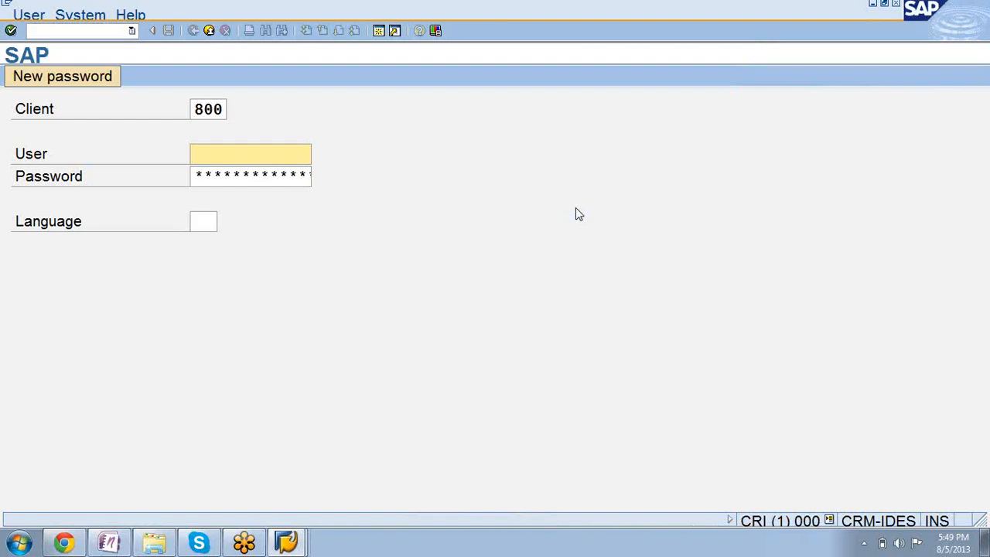
{"action": "type", "text": "wft"}
{"action": "key", "text": "Down"}
{"action": "key", "text": "Return"}
{"action": "key", "text": "Tab"}
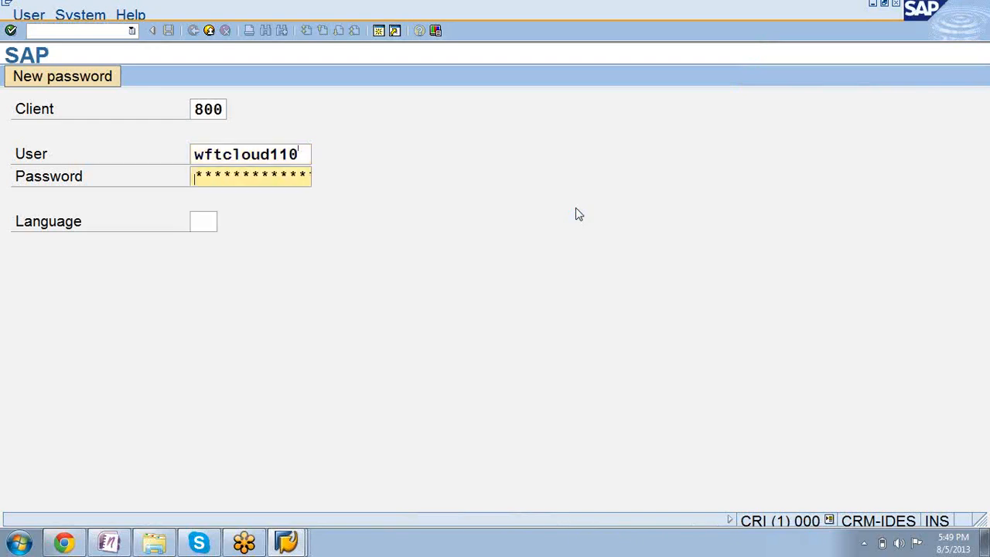
{"action": "type", "text": "*******"}
{"action": "key", "text": "Return"}
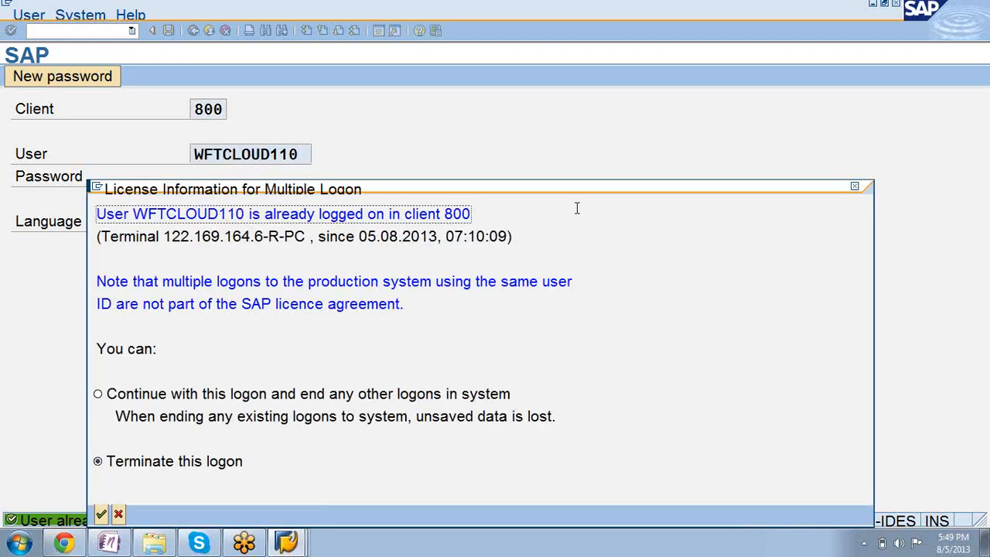
Continue with this logon, ending any other logons in the system, and acknowledge the system message
{"action": "left_click", "coordinate": [99, 394]}
{"action": "left_click", "coordinate": [102, 514]}
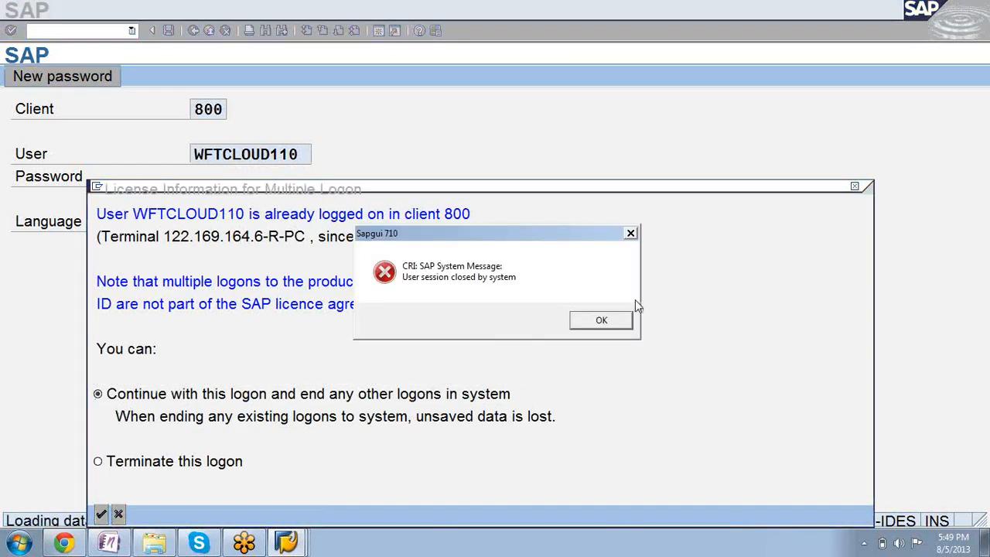
{"action": "left_click", "coordinate": [617, 323]}
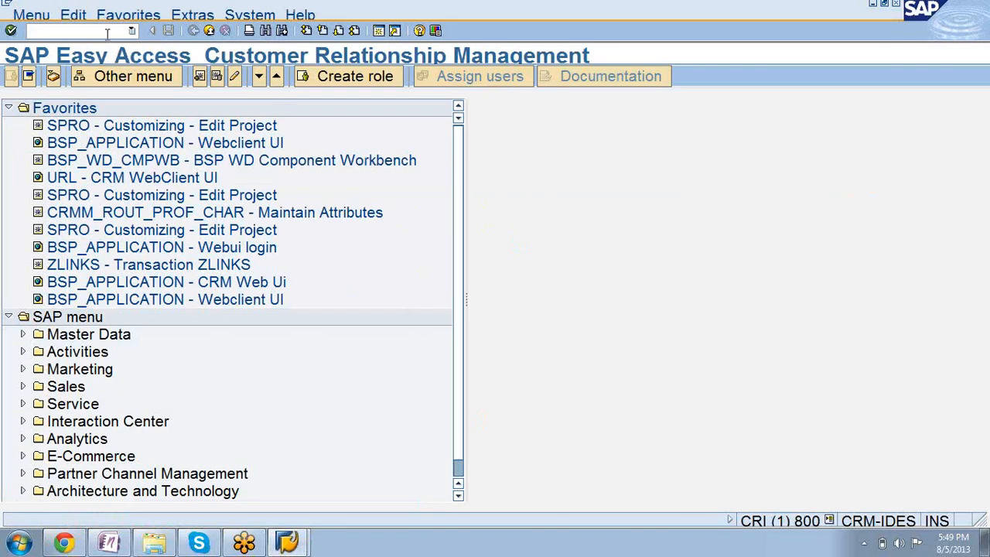
Start transaction comm_attrset for maintaining set types and attributes, and enter Z as the attribute
{"action": "type", "text": "comm_attrset"}
{"action": "key", "text": "Return"}
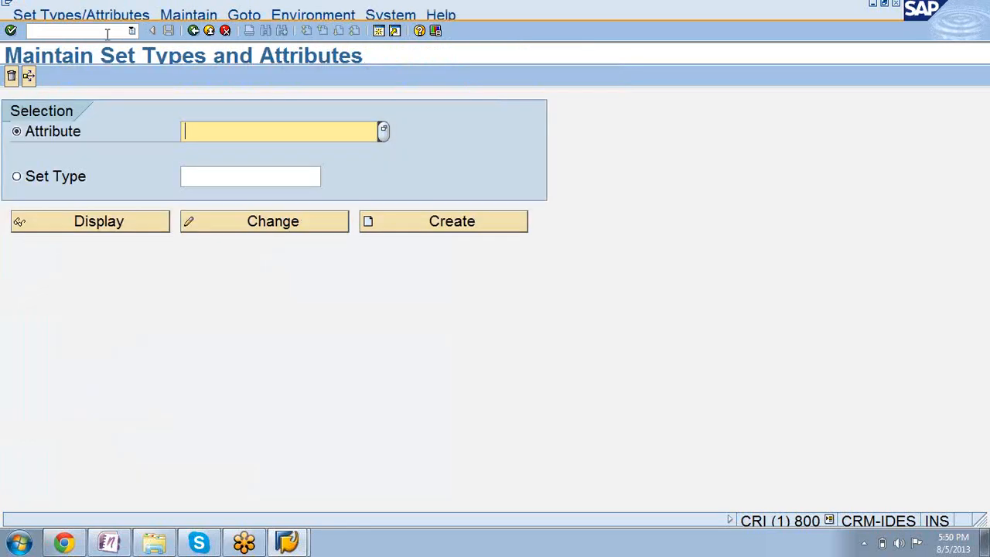
{"action": "type", "text": "Z"}
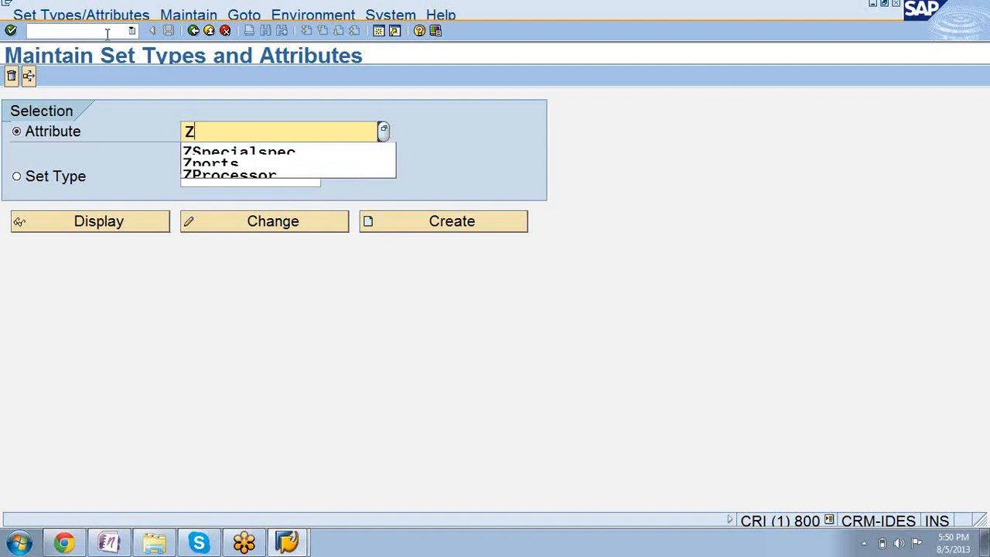
{"action": "type", "text": "P"}
{"action": "left_click", "coordinate": [106, 33]}
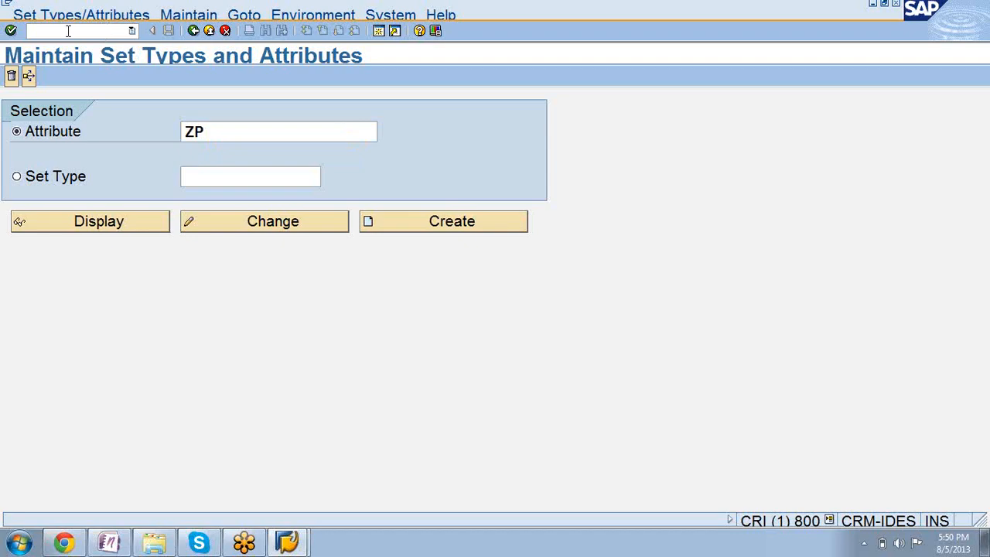
{"action": "left_click", "coordinate": [223, 130]}
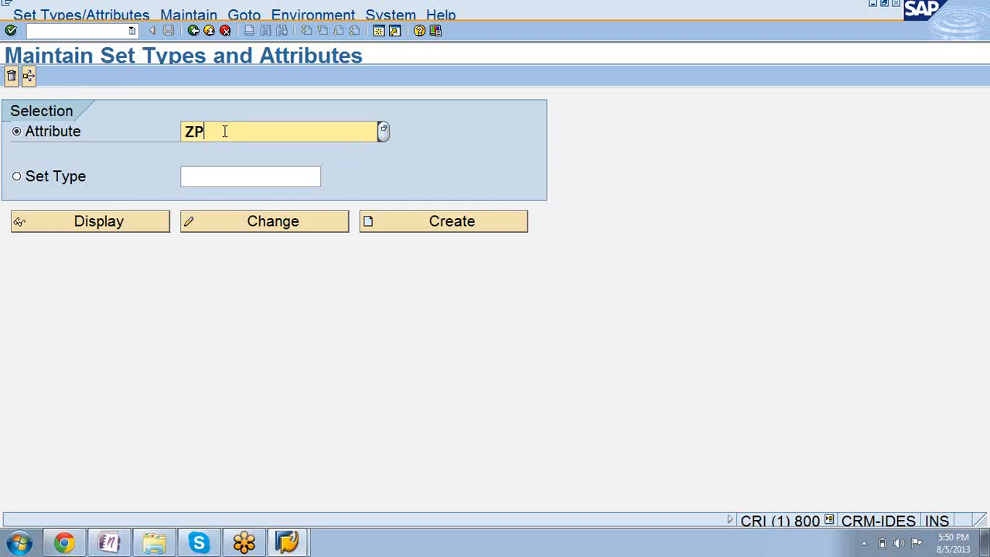
{"action": "key", "text": "BackSpace"}
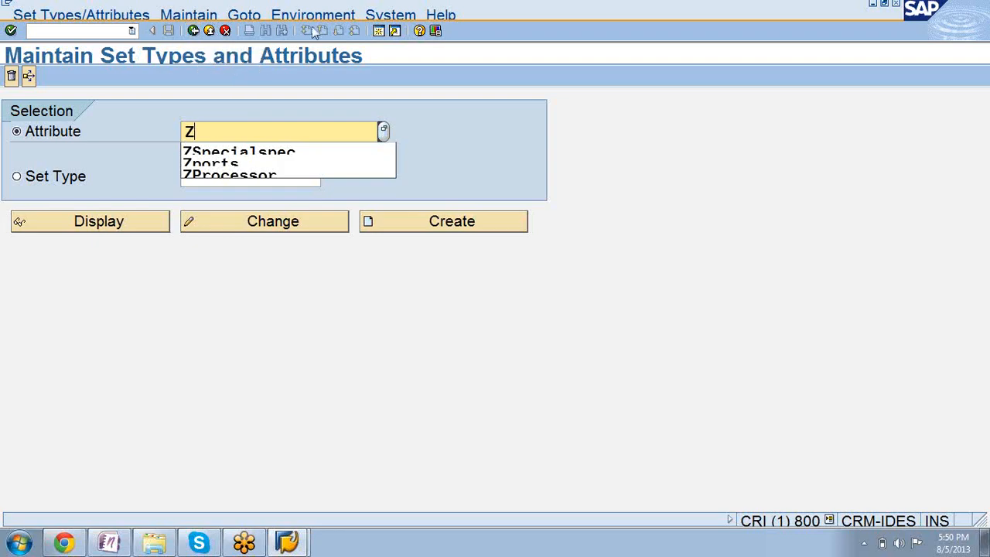
Open a new session and try to start transaction commprod01
{"action": "left_click", "coordinate": [379, 32]}
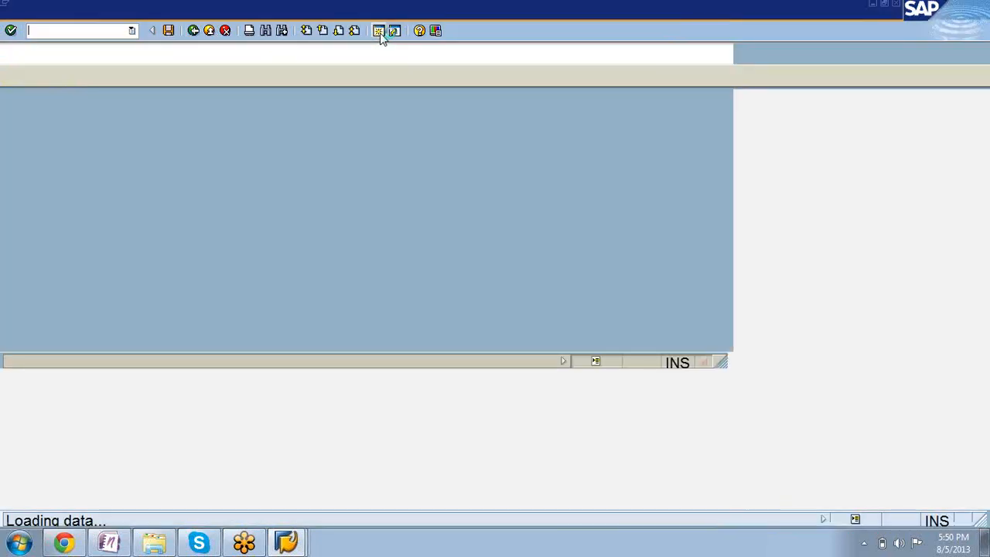
{"action": "type", "text": "com"}
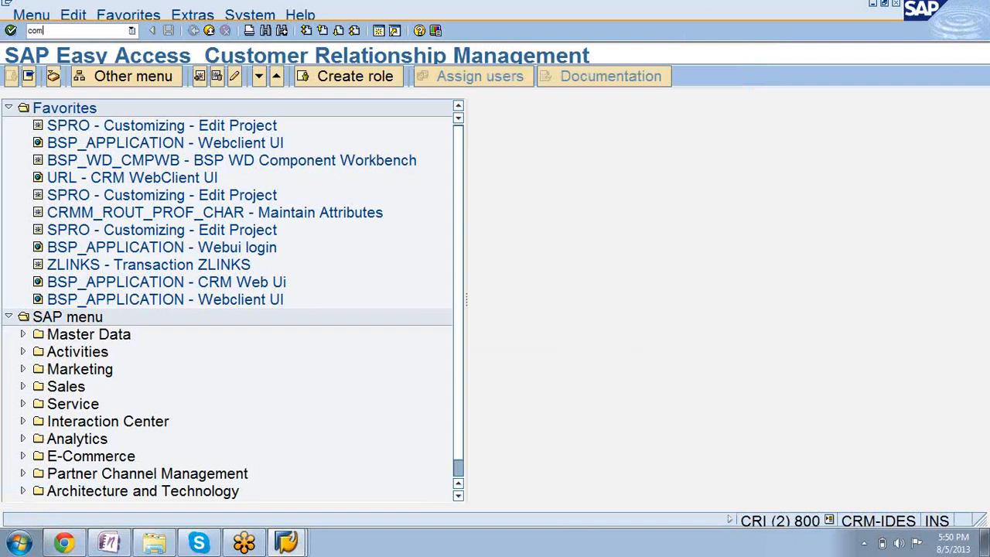
{"action": "type", "text": "mpr0101"}
{"action": "key", "text": "Return"}
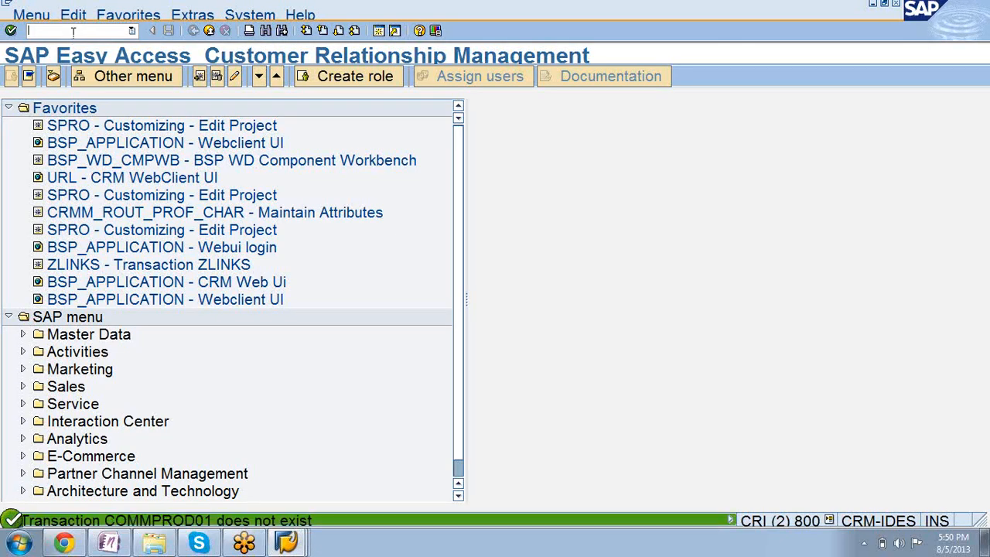
Start transaction commpr01 to maintain products
{"action": "type", "text": "comm"}
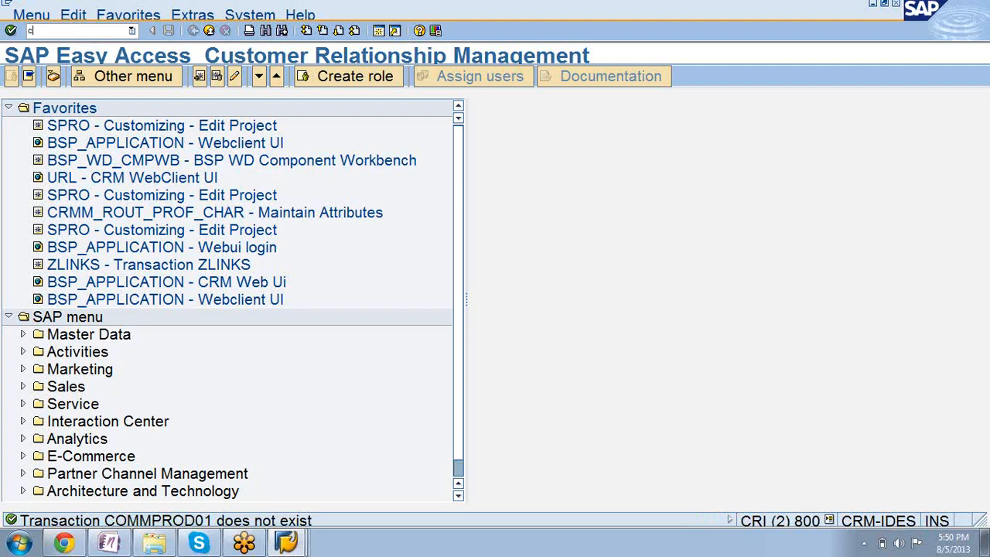
{"action": "type", "text": "pr01"}
{"action": "key", "text": "Return"}
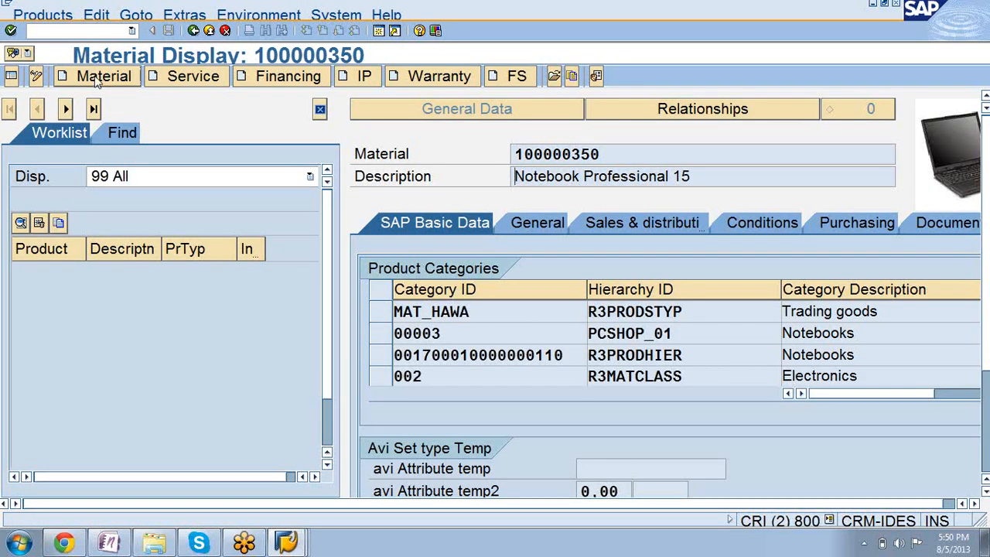
Search the used parts for a product with the description printer, and close the search and the Open Product dialog
{"action": "left_click", "coordinate": [554, 75]}
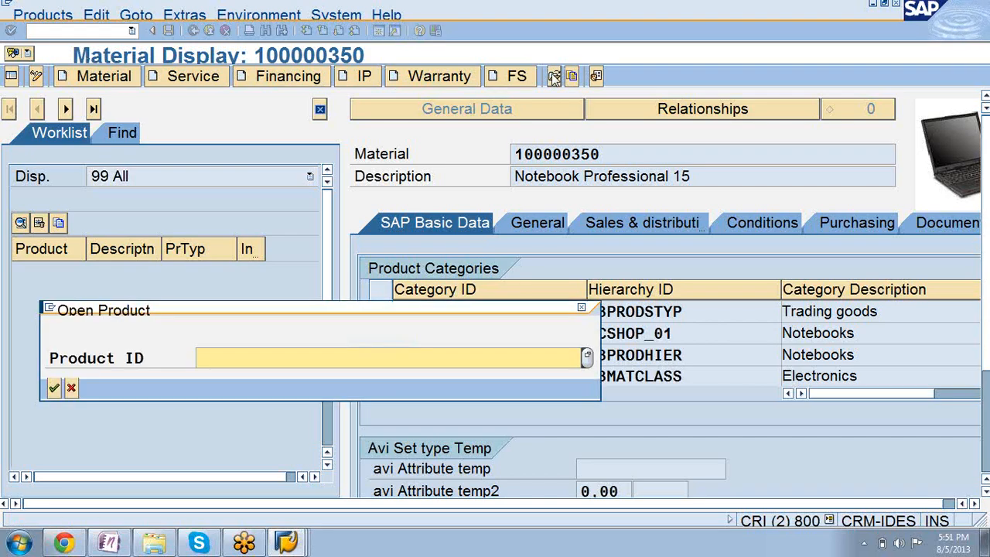
{"action": "left_click", "coordinate": [587, 357]}
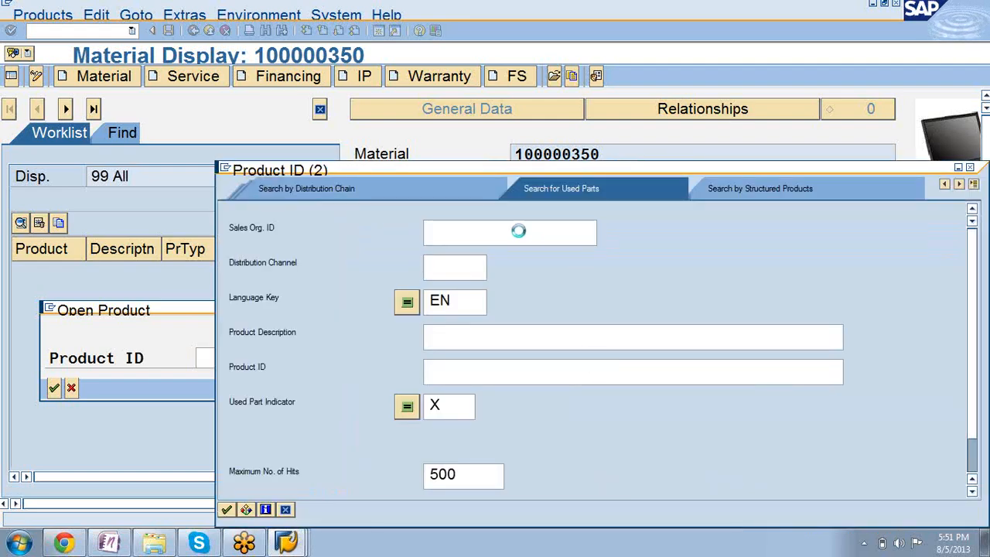
{"action": "left_click", "coordinate": [471, 340]}
{"action": "type", "text": "printer"}
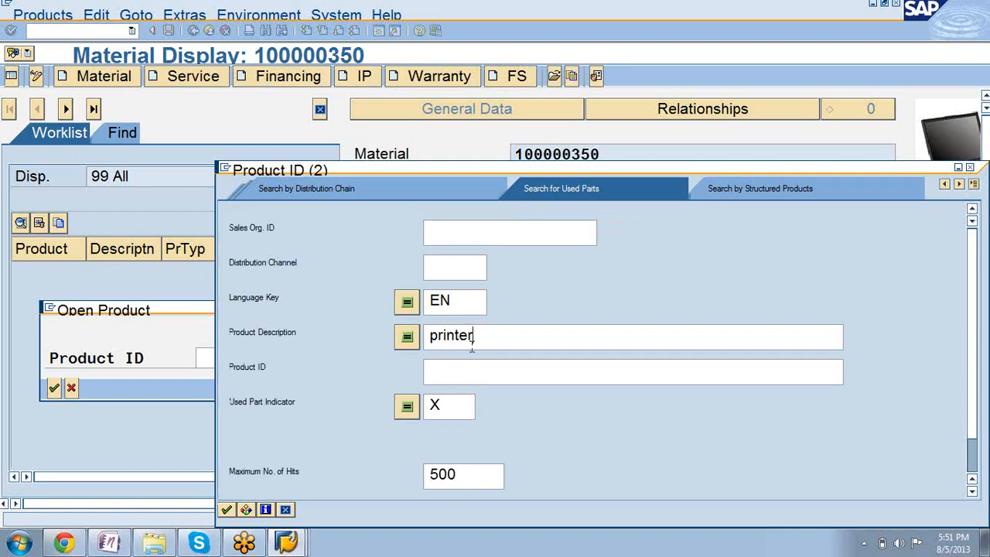
{"action": "key", "text": "Return"}
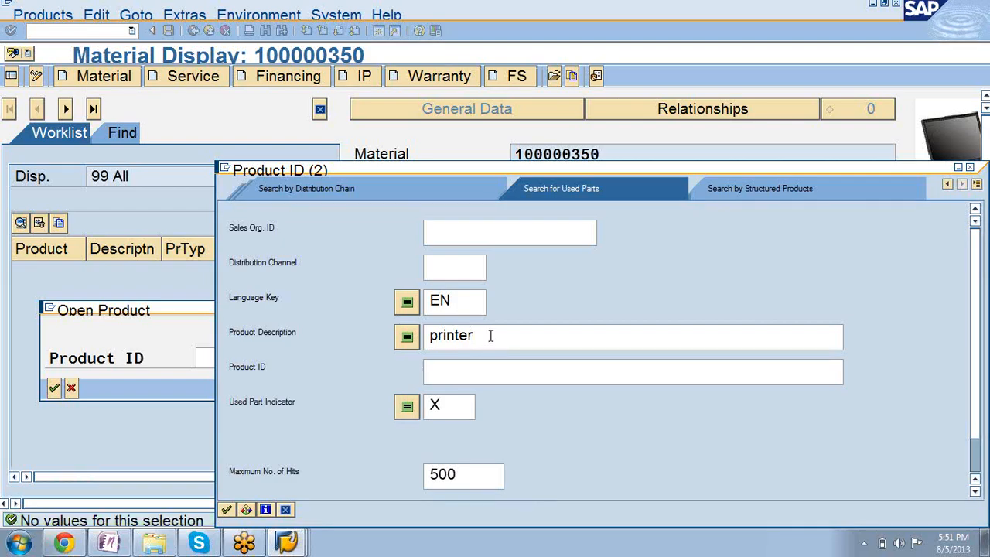
{"action": "key", "text": "BackSpace"}
{"action": "key", "text": "BackSpace"}
{"action": "key", "text": "BackSpace"}
{"action": "key", "text": "BackSpace"}
{"action": "key", "text": "BackSpace"}
{"action": "key", "text": "BackSpace"}
{"action": "key", "text": "BackSpace"}
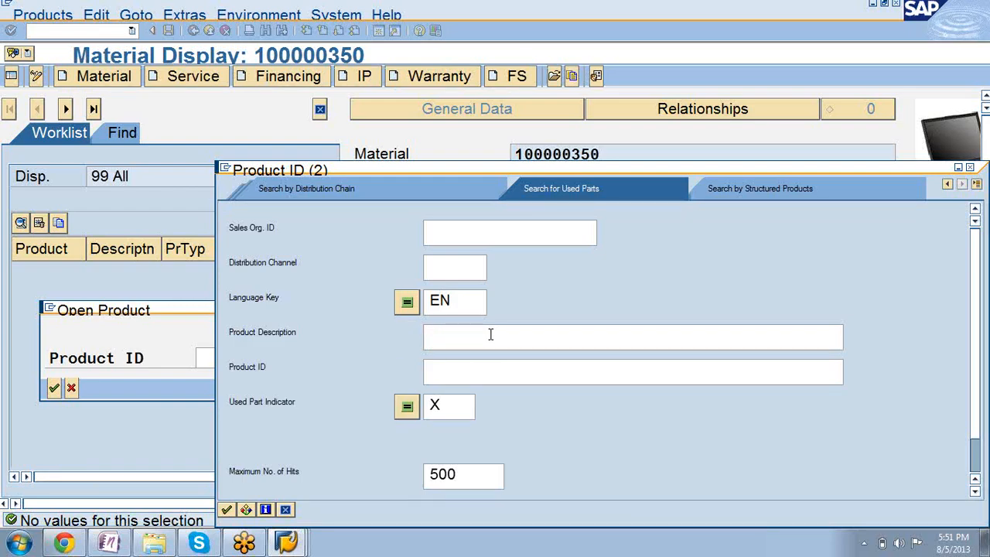
{"action": "left_click_drag", "start_coordinate": [981, 178], "coordinate": [890, 170]}
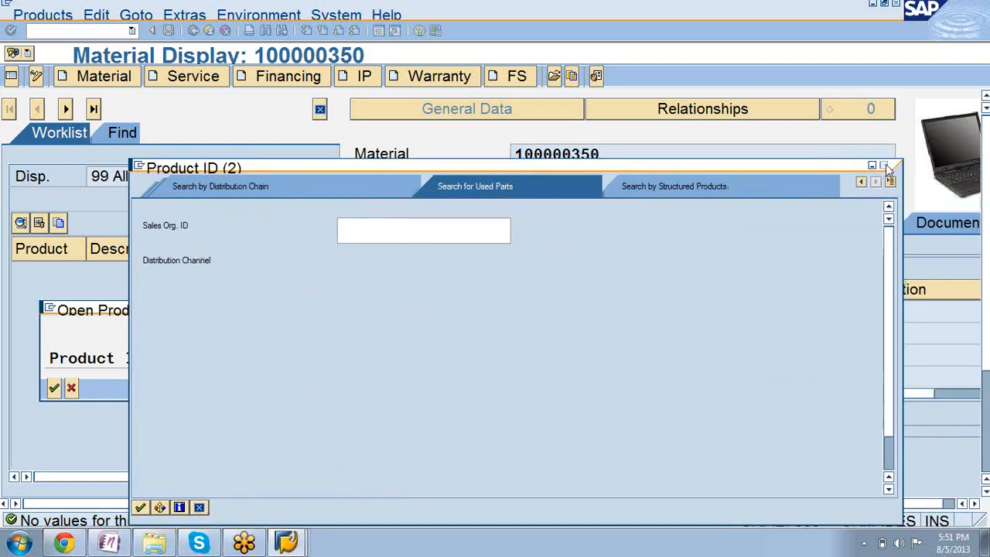
{"action": "left_click", "coordinate": [885, 165]}
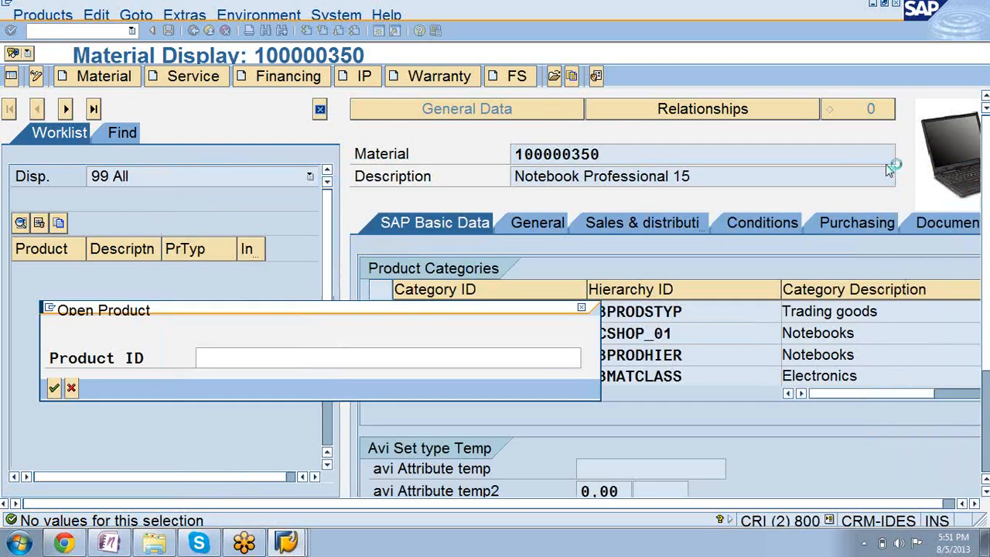
{"action": "left_click", "coordinate": [583, 310]}
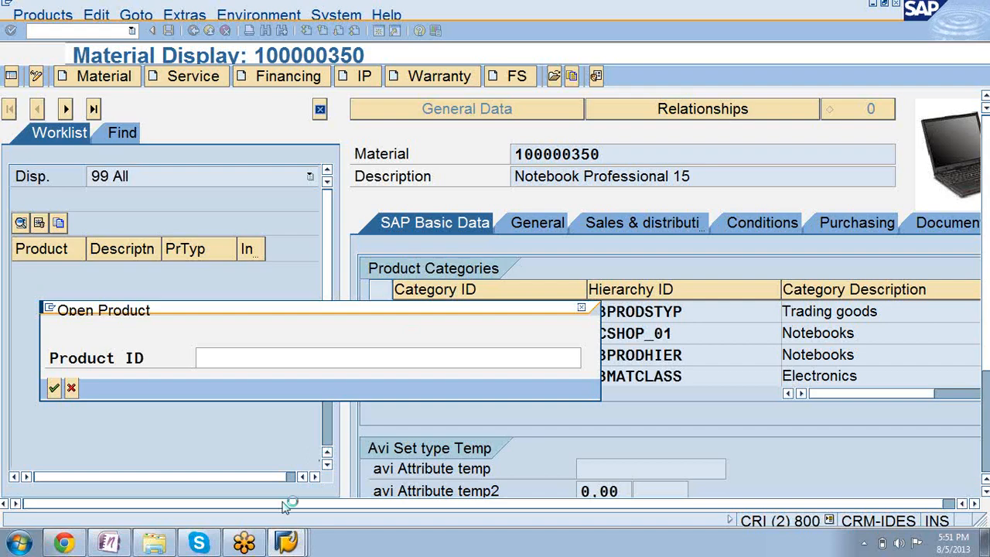
Switch to the SAP session for maintaining set types and attributes
{"action": "left_click", "coordinate": [286, 542]}
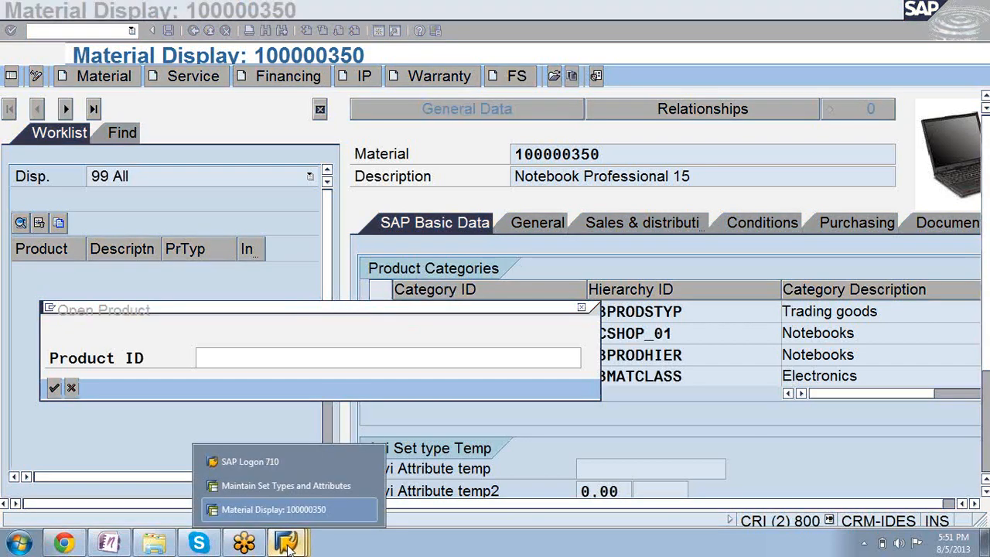
{"action": "left_click", "coordinate": [264, 486]}
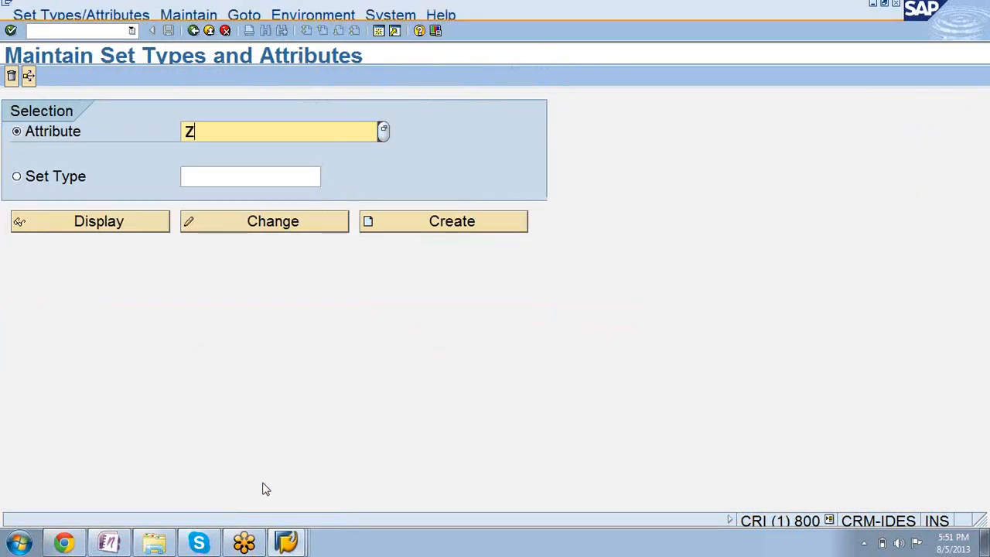
{"action": "left_click", "coordinate": [221, 134]}
{"action": "type", "text": "ZLTChar"}
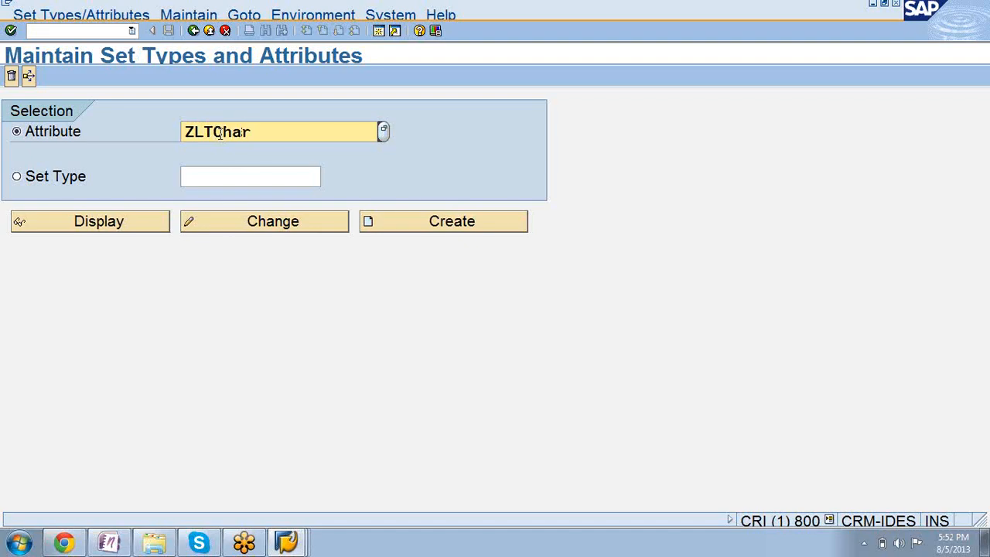
{"action": "left_click", "coordinate": [425, 222]}
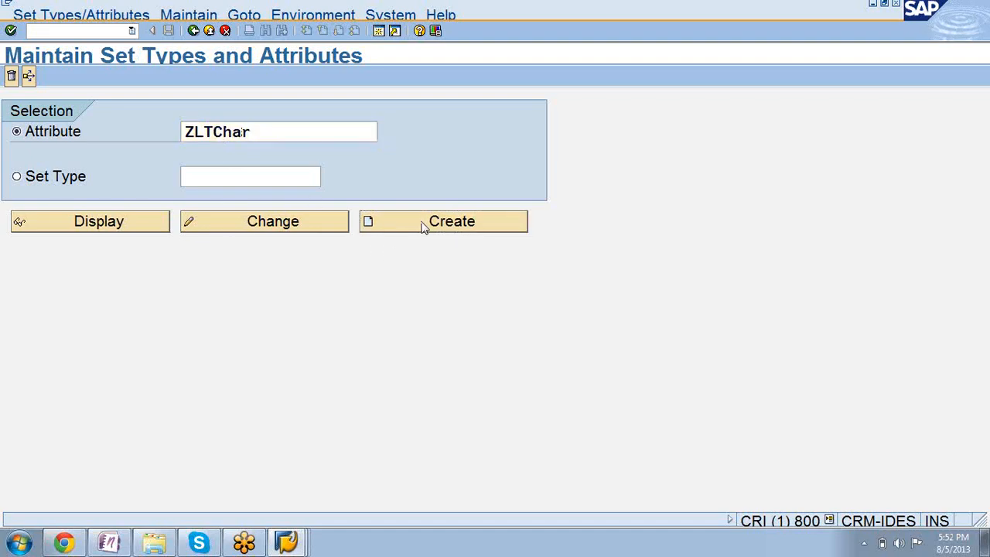
{"action": "type", "text": "Lap"}
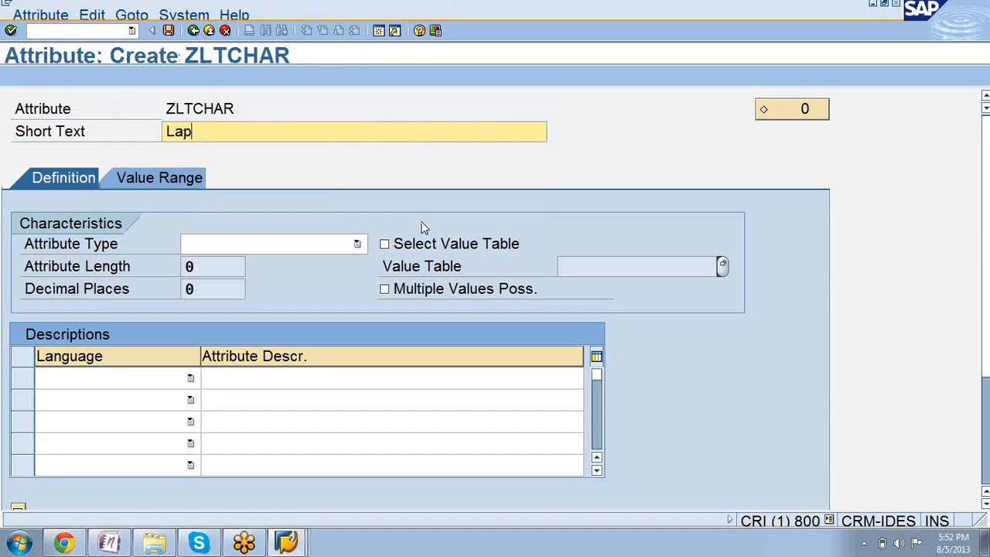
{"action": "type", "text": "to charateris"}
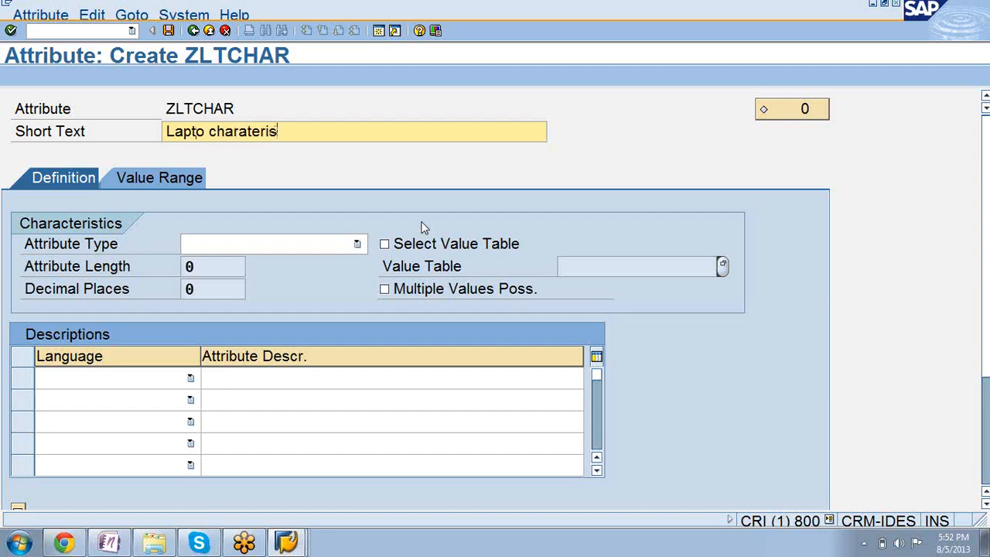
{"action": "type", "text": "cs"}
{"action": "key", "text": "BackSpace"}
{"action": "key", "text": "BackSpace"}
{"action": "key", "text": "BackSpace"}
{"action": "key", "text": "BackSpace"}
{"action": "key", "text": "BackSpace"}
{"action": "key", "text": "BackSpace"}
{"action": "key", "text": "BackSpace"}
{"action": "key", "text": "BackSpace"}
{"action": "key", "text": "BackSpace"}
{"action": "key", "text": "BackSpace"}
{"action": "key", "text": "BackSpace"}
{"action": "key", "text": "BackSpace"}
{"action": "key", "text": "BackSpace"}
{"action": "key", "text": "BackSpace"}
{"action": "key", "text": "BackSpace"}
{"action": "key", "text": "BackSpace"}
{"action": "key", "text": "BackSpace"}
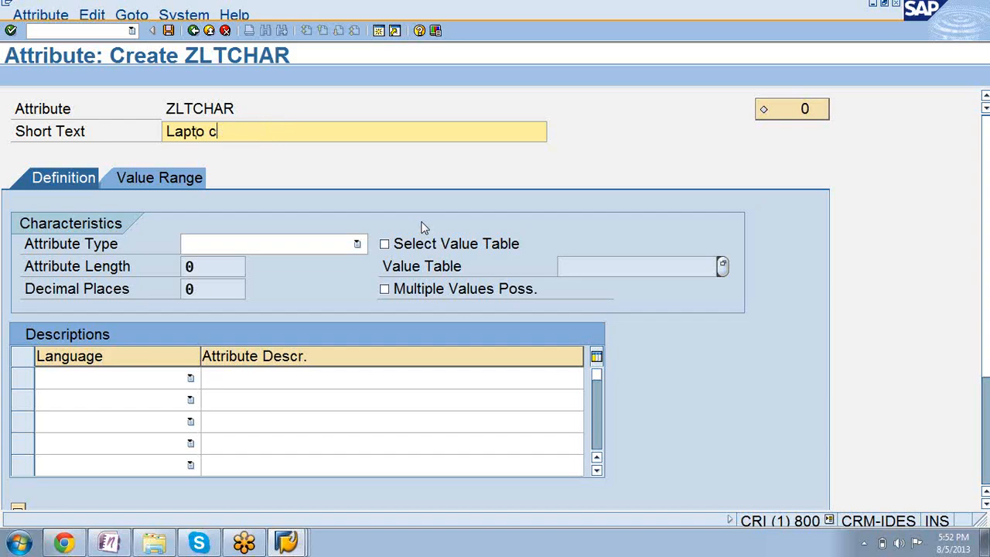
{"action": "left_click", "coordinate": [225, 34]}
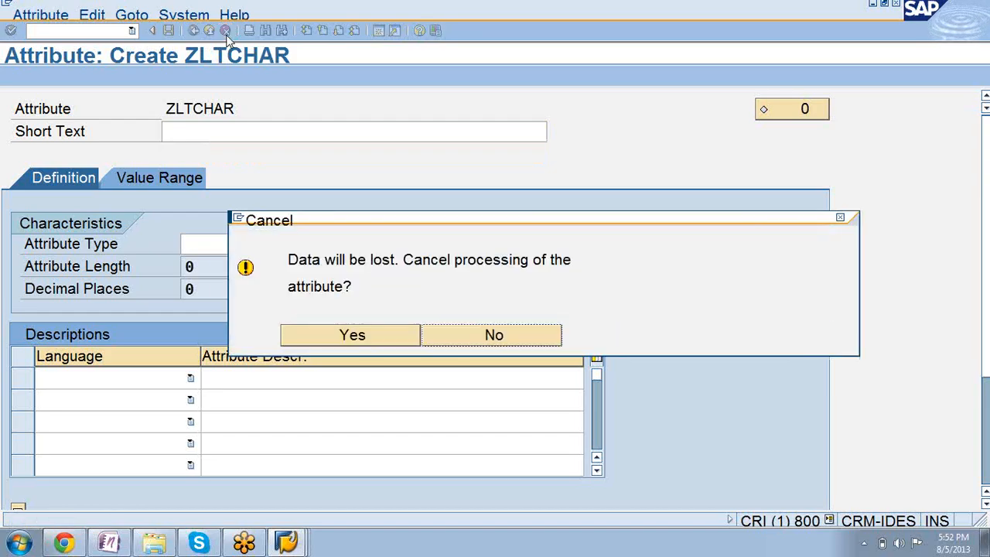
{"action": "left_click", "coordinate": [321, 334]}
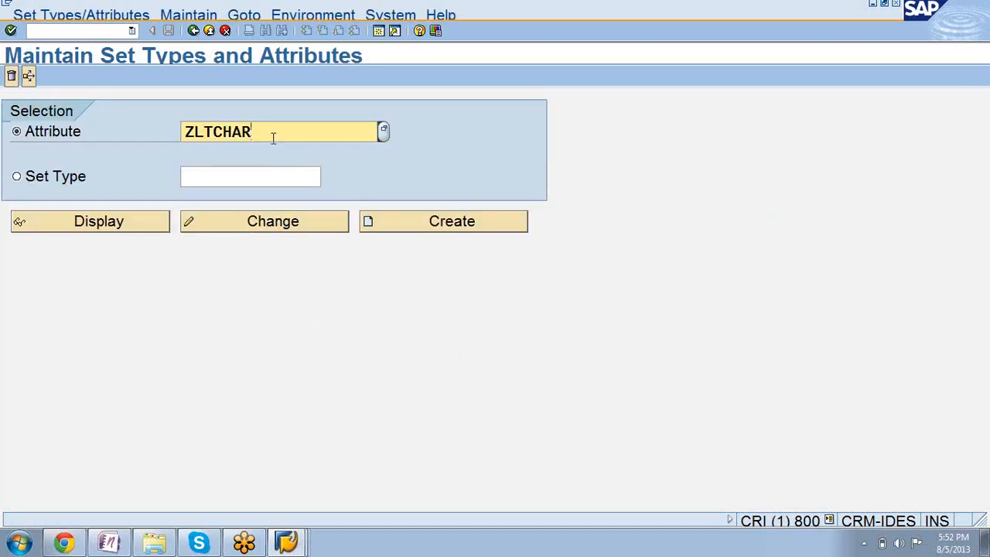
Create the attribute ZLTprocessor with the short text Laptop processor
{"action": "key", "text": "BackSpace"}
{"action": "key", "text": "BackSpace"}
{"action": "key", "text": "BackSpace"}
{"action": "key", "text": "BackSpace"}
{"action": "key", "text": "BackSpace"}
{"action": "key", "text": "BackSpace"}
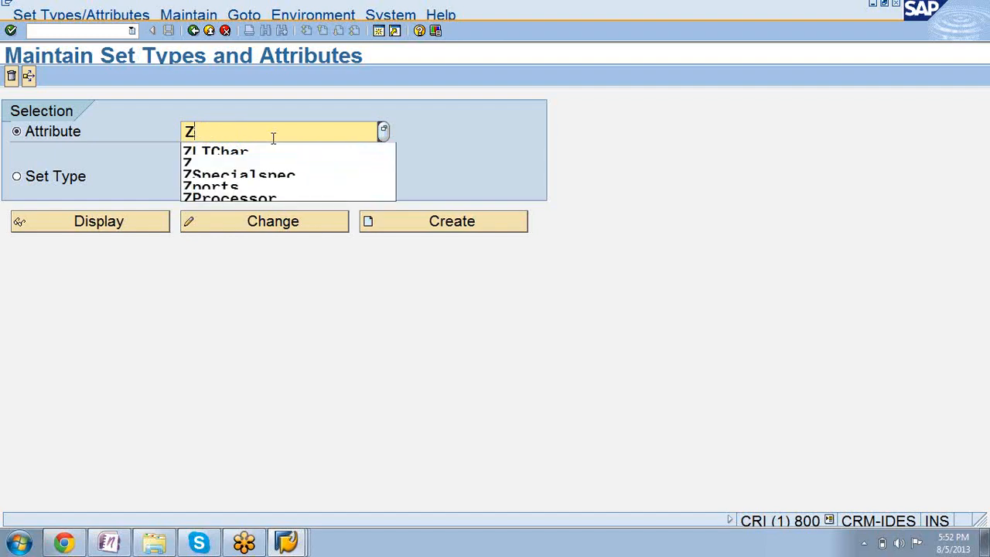
{"action": "type", "text": "LTprocessor"}
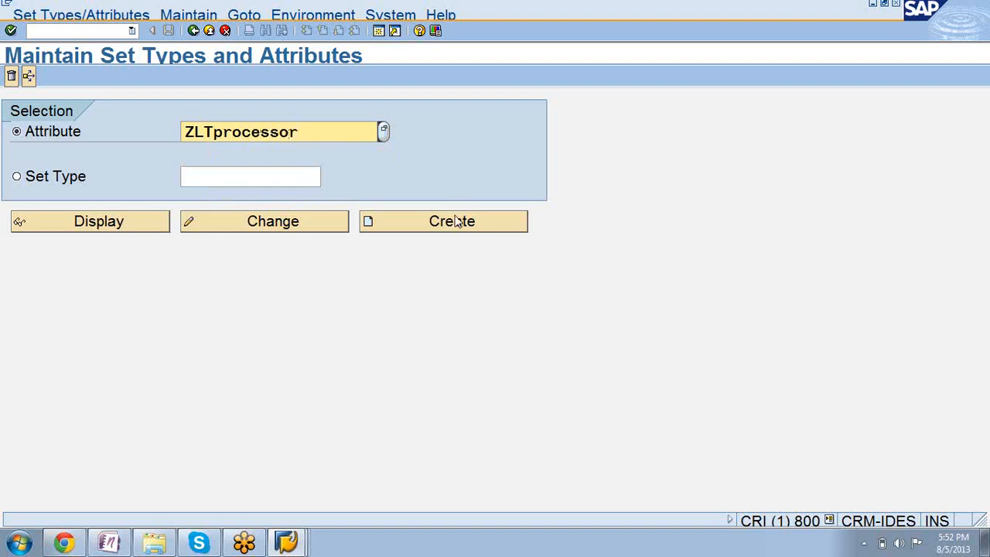
{"action": "left_click", "coordinate": [457, 226]}
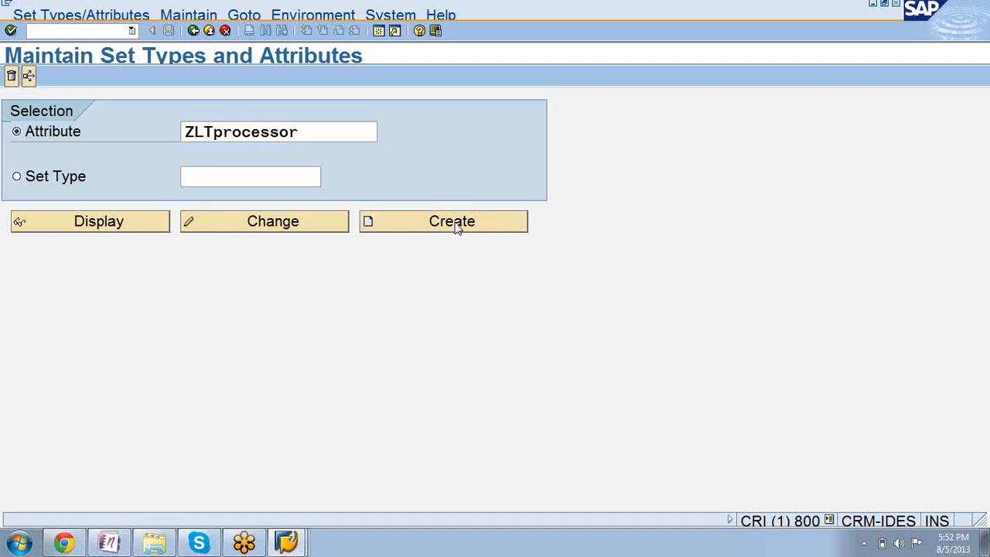
{"action": "type", "text": "Lap"}
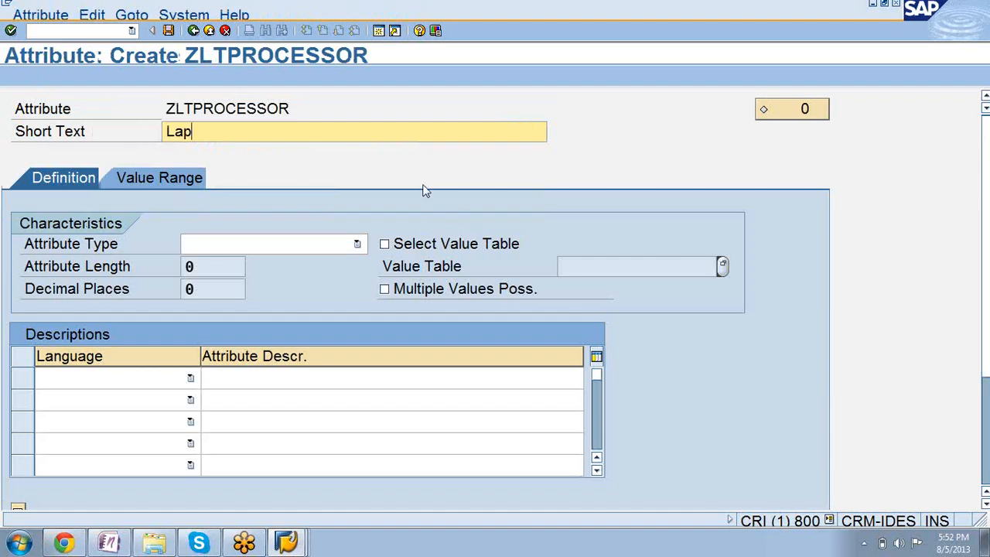
{"action": "type", "text": "top processor"}
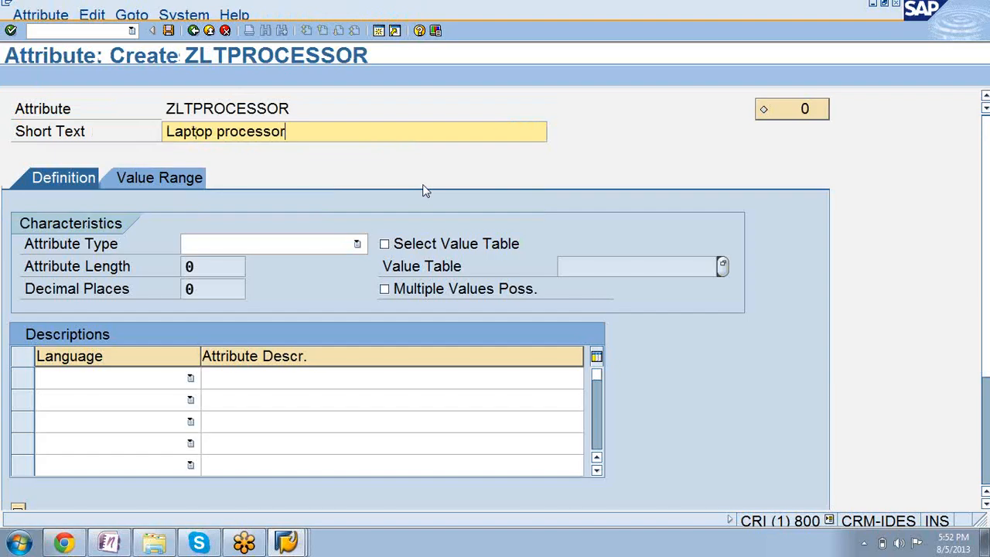
Set the attribute type to CHAR Character String with an attribute length of 10
{"action": "left_click", "coordinate": [356, 243]}
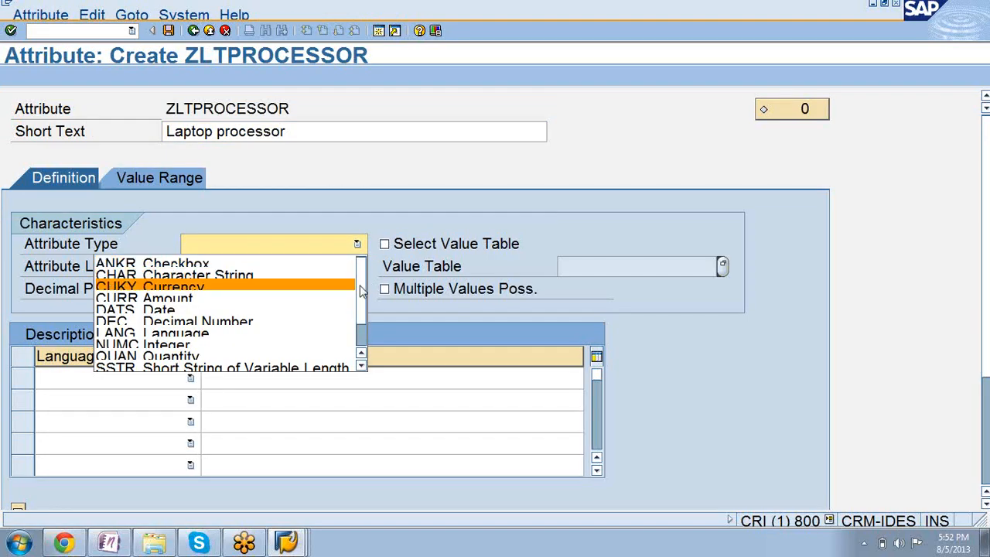
{"action": "mouse_move", "coordinate": [361, 287]}
{"action": "left_mouse_down"}
{"action": "mouse_move", "coordinate": [361, 304]}
{"action": "mouse_move", "coordinate": [364, 285]}
{"action": "left_mouse_up"}
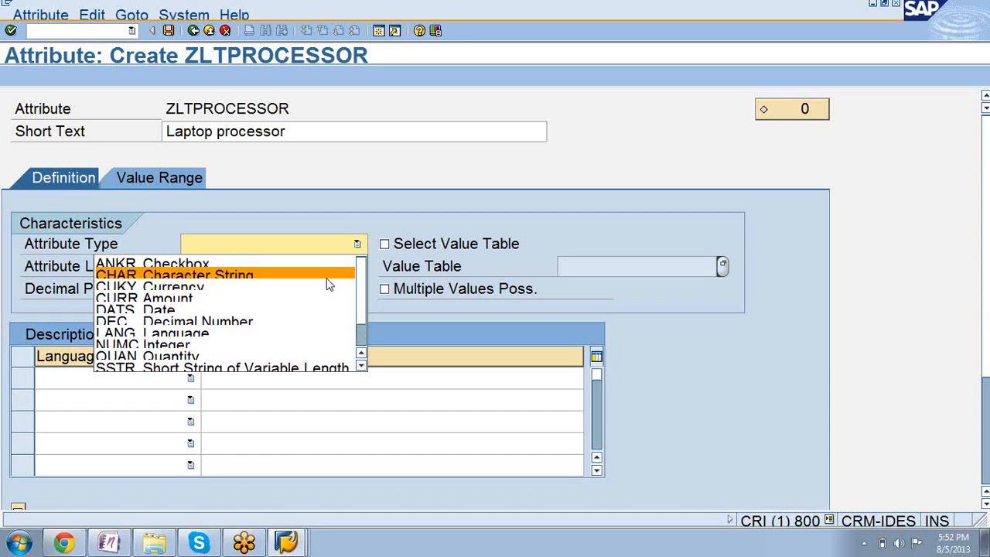
{"action": "left_click", "coordinate": [326, 279]}
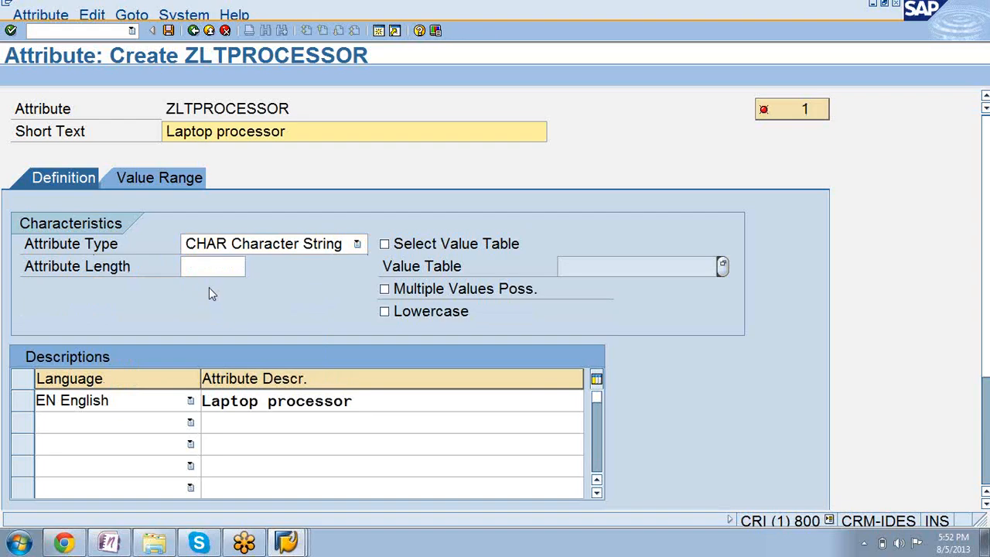
{"action": "left_click", "coordinate": [213, 266]}
{"action": "type", "text": "10"}
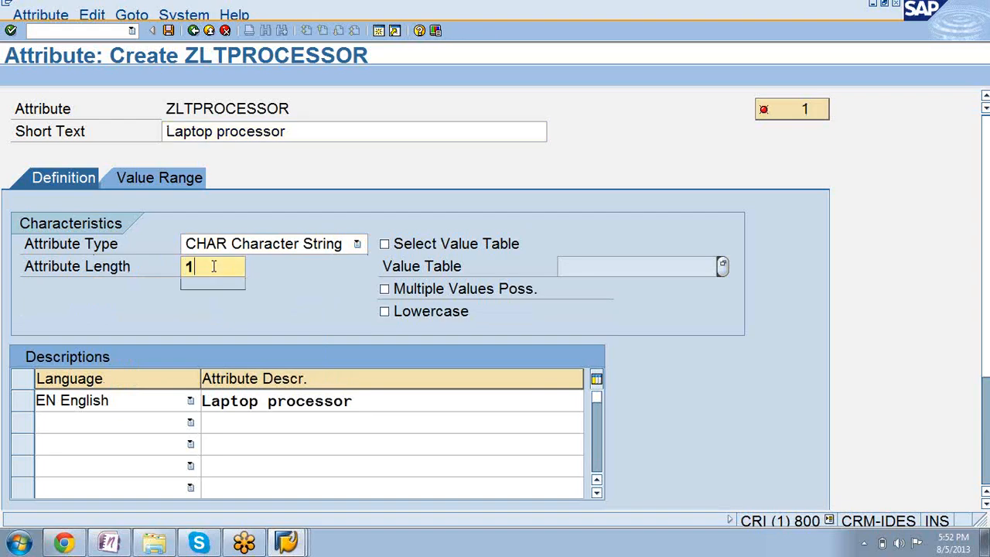
Add 2 Ghz, 3 Ghz and 5 Fhz as allowed fixed values in the attribute's value range
{"action": "left_click", "coordinate": [175, 176]}
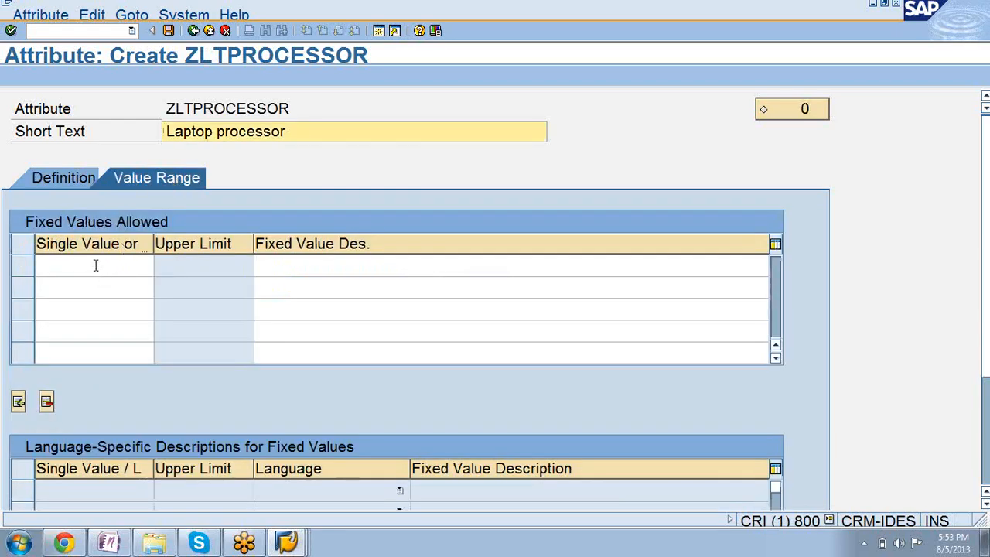
{"action": "left_click", "coordinate": [95, 266]}
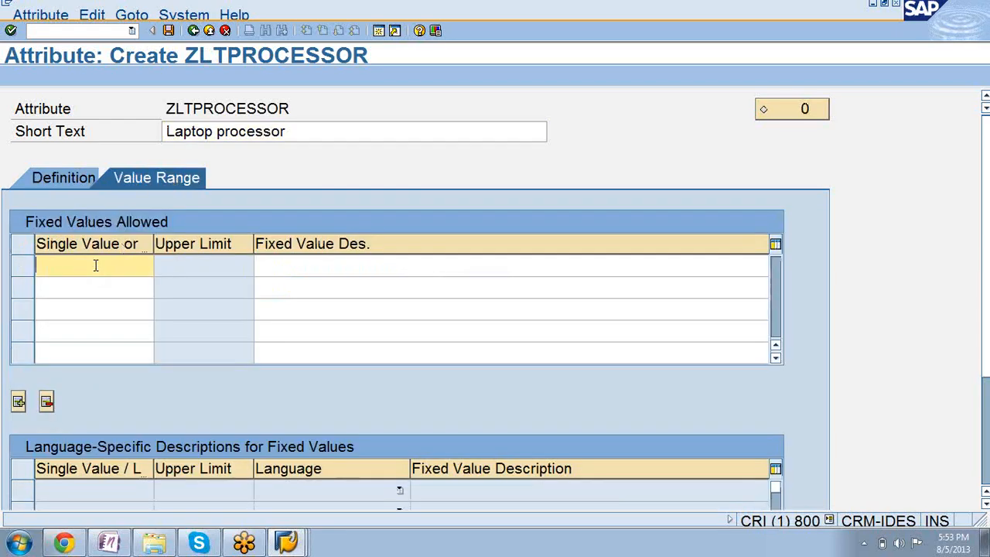
{"action": "type", "text": "2"}
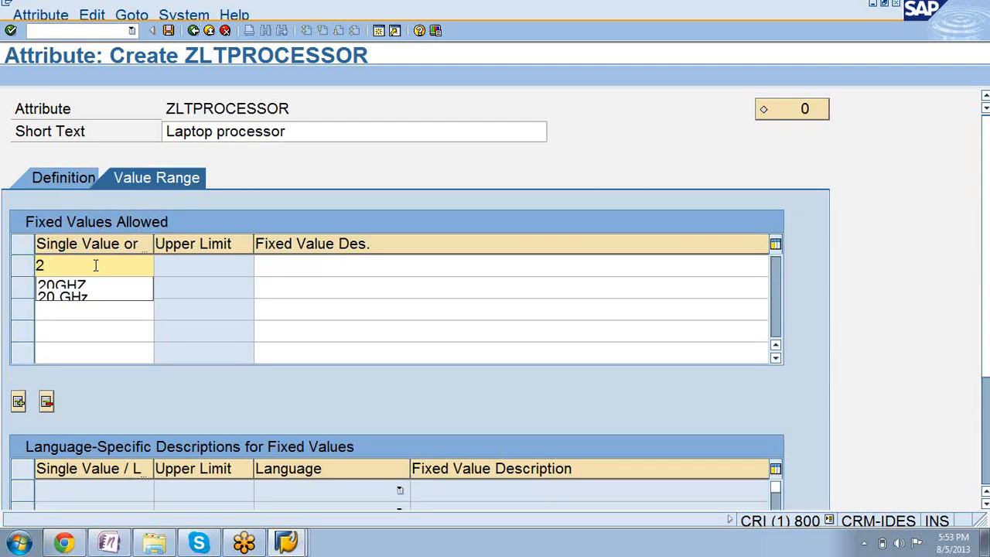
{"action": "type", "text": ", Gh"}
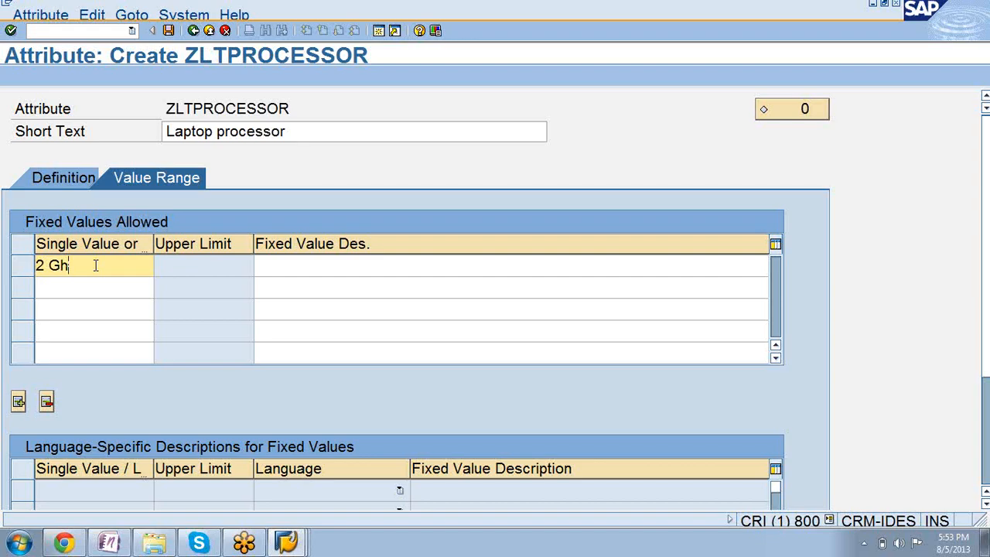
{"action": "type", "text": "z"}
{"action": "left_click", "coordinate": [82, 287]}
{"action": "type", "text": "3"}
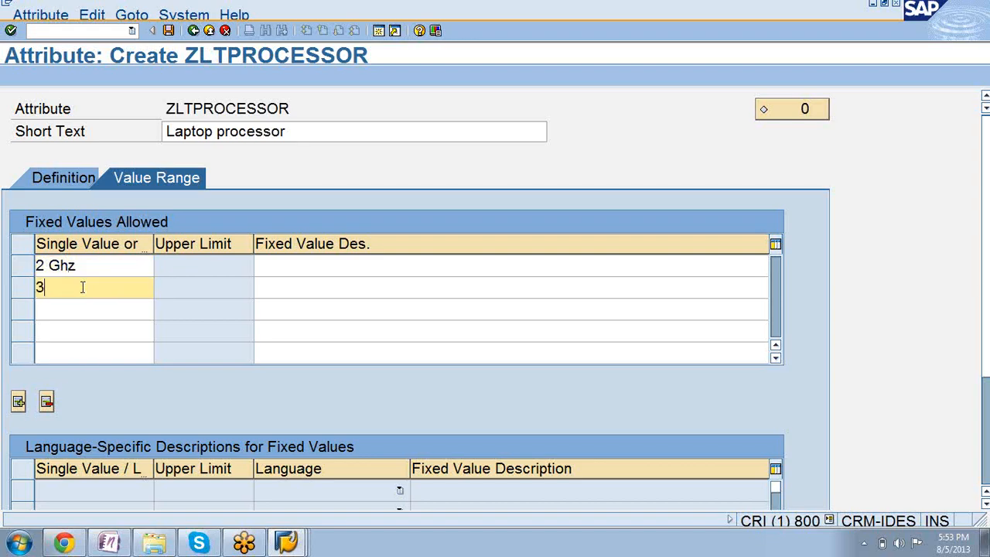
{"action": "type", "text": " FG"}
{"action": "key", "text": "BackSpace"}
{"action": "key", "text": "BackSpace"}
{"action": "type", "text": "Fh"}
{"action": "key", "text": "BackSpace"}
{"action": "key", "text": "BackSpace"}
{"action": "type", "text": "Ghz"}
{"action": "left_click", "coordinate": [64, 307]}
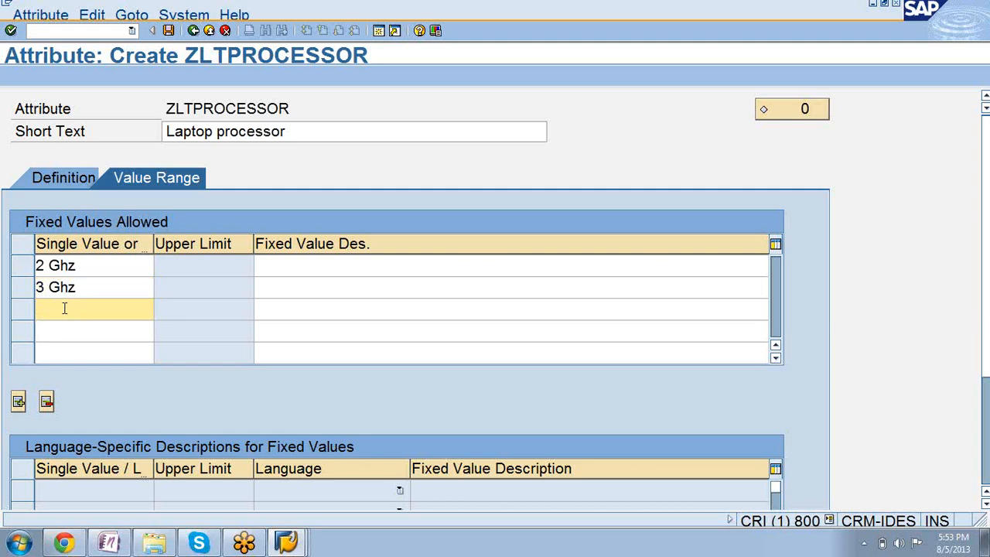
{"action": "type", "text": "5 Fhz"}
Describe the 2 Ghz fixed value as 2 Giga hertz
{"action": "left_click", "coordinate": [285, 263]}
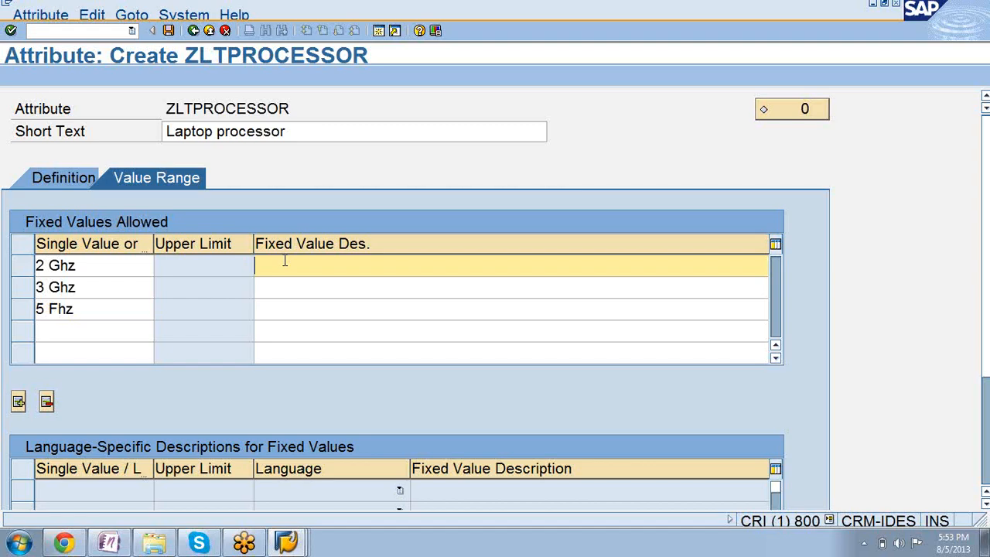
{"action": "type", "text": "@"}
{"action": "key", "text": "BackSpace"}
{"action": "type", "text": "2 giga"}
{"action": "key", "text": "BackSpace"}
{"action": "key", "text": "BackSpace"}
{"action": "key", "text": "BackSpace"}
{"action": "key", "text": "BackSpace"}
{"action": "type", "text": "Giga hertz"}
{"action": "key", "text": "Tab"}
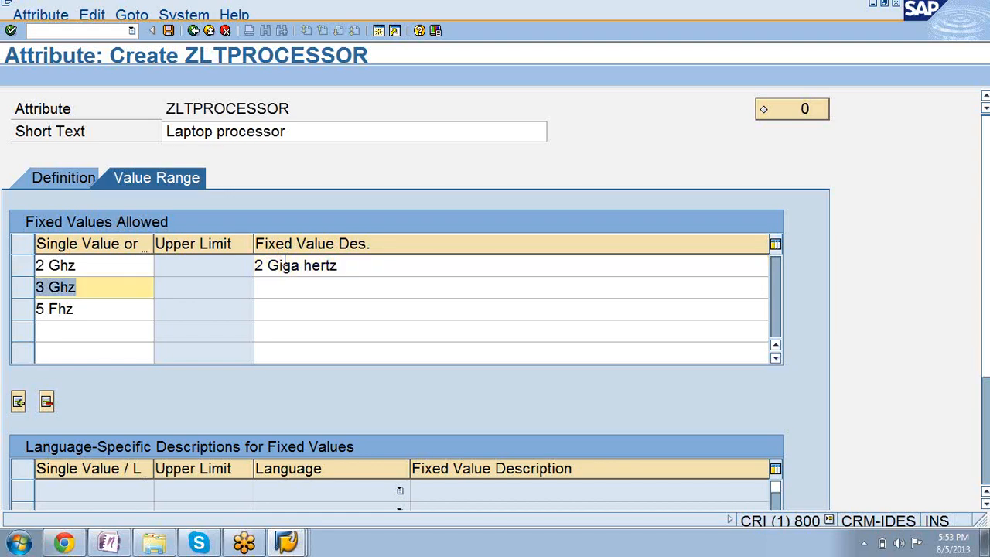
Describe the 3 Ghz fixed value as 3 Giga hertz
{"action": "left_click", "coordinate": [283, 286]}
{"action": "type", "text": "3"}
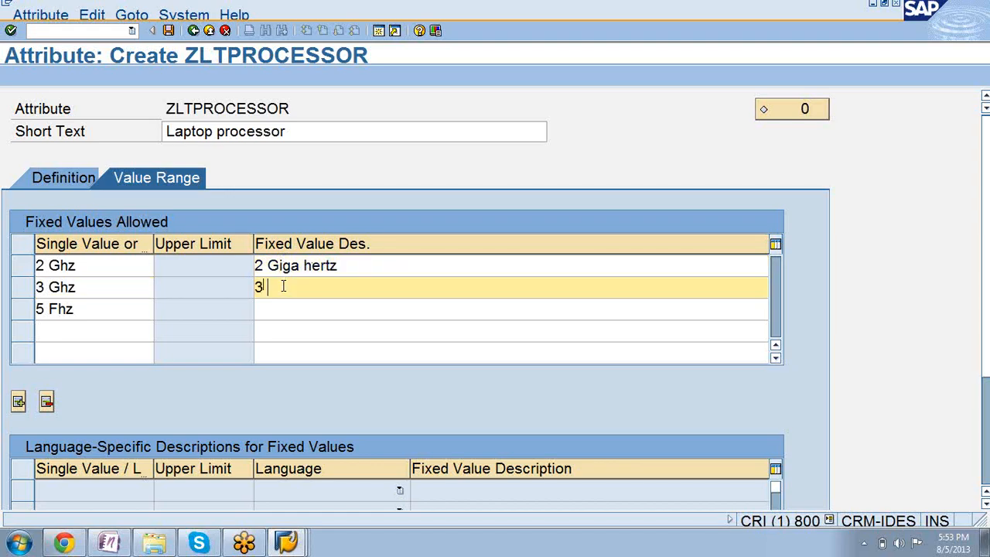
{"action": "type", "text": " Gi"}
{"action": "type", "text": "ga hert"}
{"action": "type", "text": "ch"}
{"action": "key", "text": "BackSpace"}
{"action": "key", "text": "BackSpace"}
{"action": "type", "text": "z"}
Correct the third fixed value to 5 Ghz and describe it as 5 Giga hertz
{"action": "left_click", "coordinate": [264, 309]}
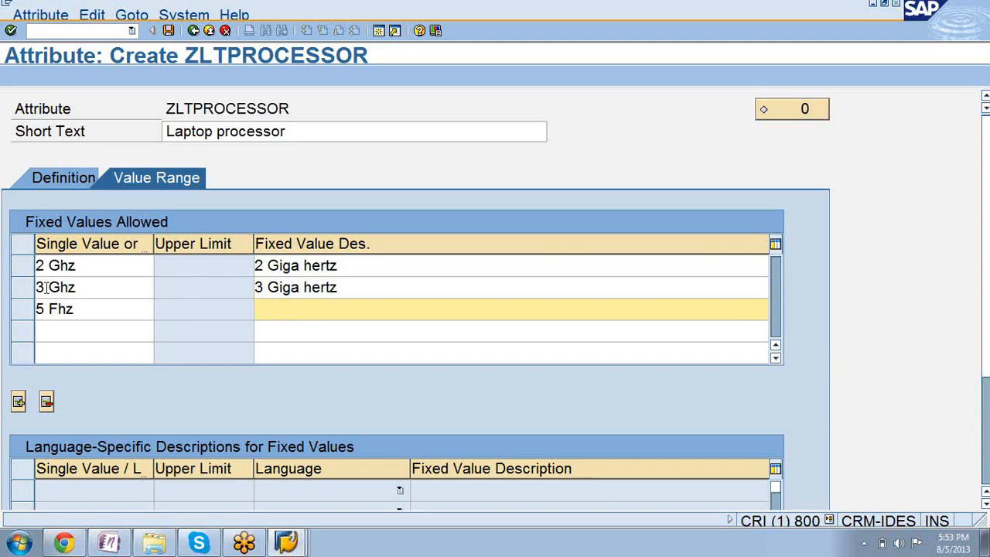
{"action": "left_click", "coordinate": [52, 310]}
{"action": "key", "text": "BackSpace"}
{"action": "type", "text": "G"}
{"action": "left_click", "coordinate": [260, 309]}
{"action": "type", "text": "5 Giga H"}
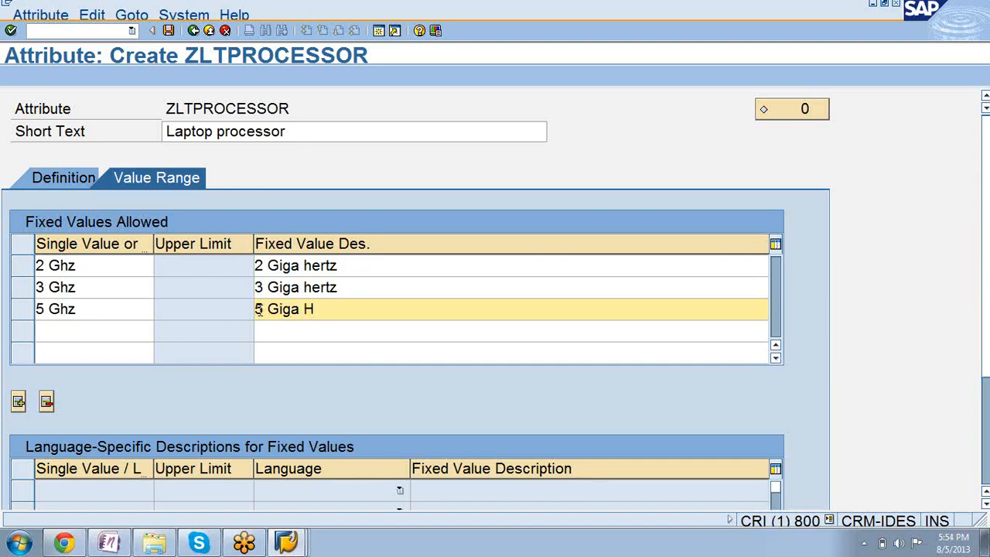
{"action": "key", "text": "BackSpace"}
{"action": "type", "text": "hertz"}
Try to save the laptop processor attribute and examine its application log for errors
{"action": "left_click", "coordinate": [174, 34]}
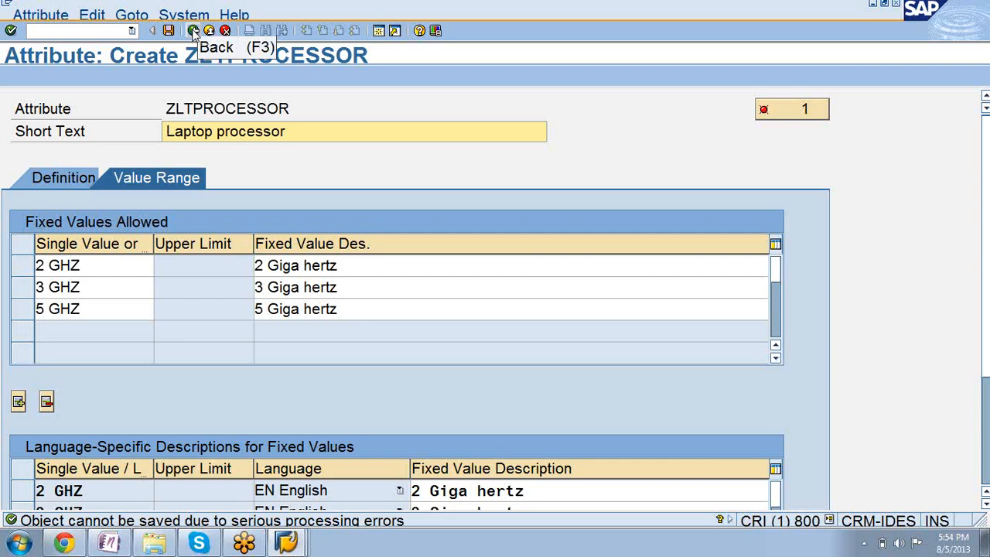
{"action": "left_click", "coordinate": [70, 179]}
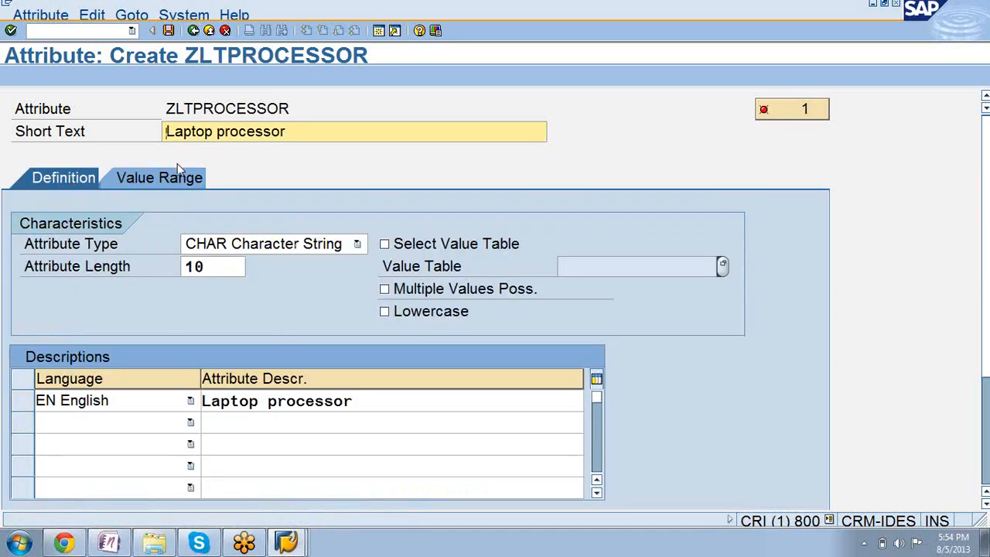
{"action": "left_click", "coordinate": [175, 178]}
{"action": "left_click", "coordinate": [803, 109]}
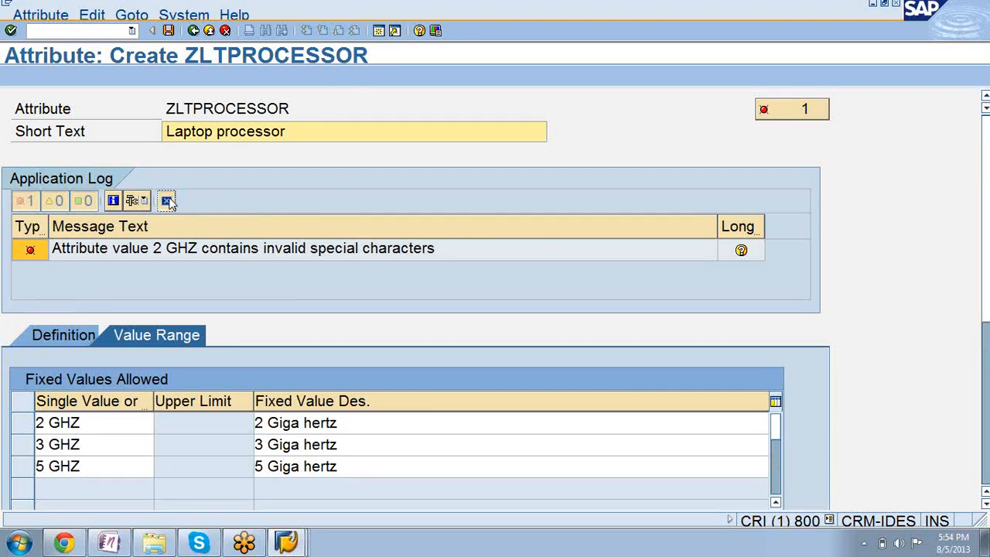
{"action": "left_click", "coordinate": [168, 199]}
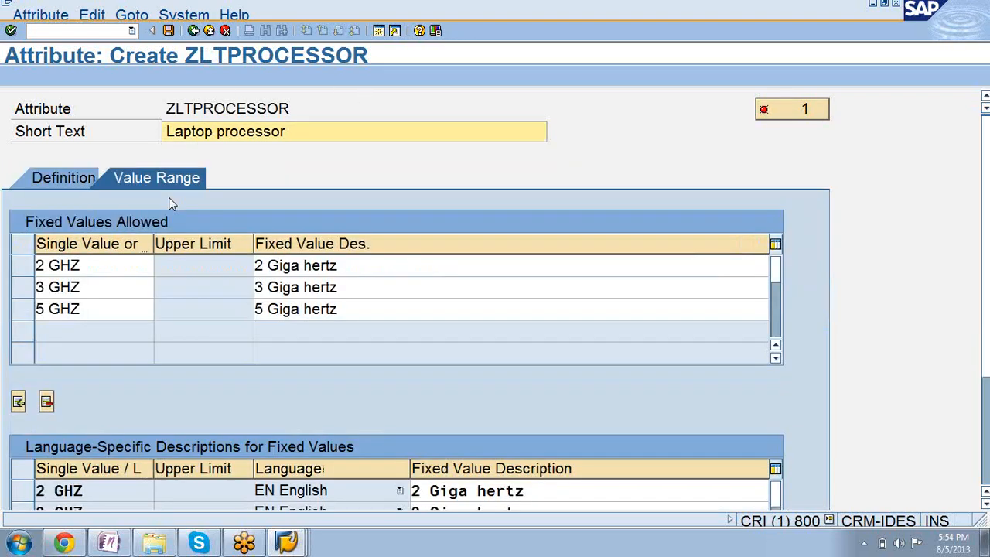
Remove the spaces from the three fixed values so they read 2GHZ, 3GHZ and 5GHZ
{"action": "left_click", "coordinate": [48, 268]}
{"action": "key", "text": "BackSpace"}
{"action": "left_click", "coordinate": [49, 288]}
{"action": "key", "text": "BackSpace"}
{"action": "left_click", "coordinate": [49, 308]}
{"action": "key", "text": "BackSpace"}
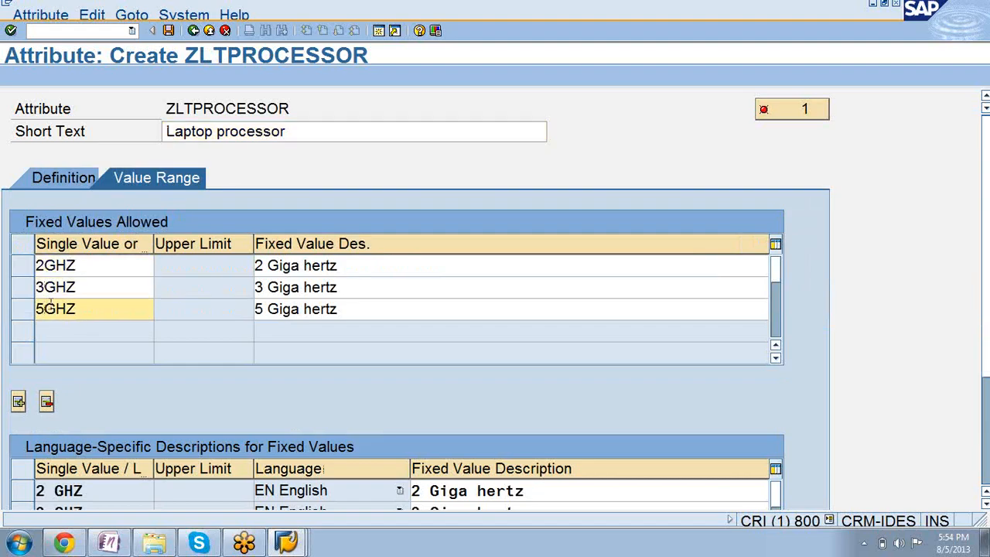
{"action": "key", "text": "Return"}
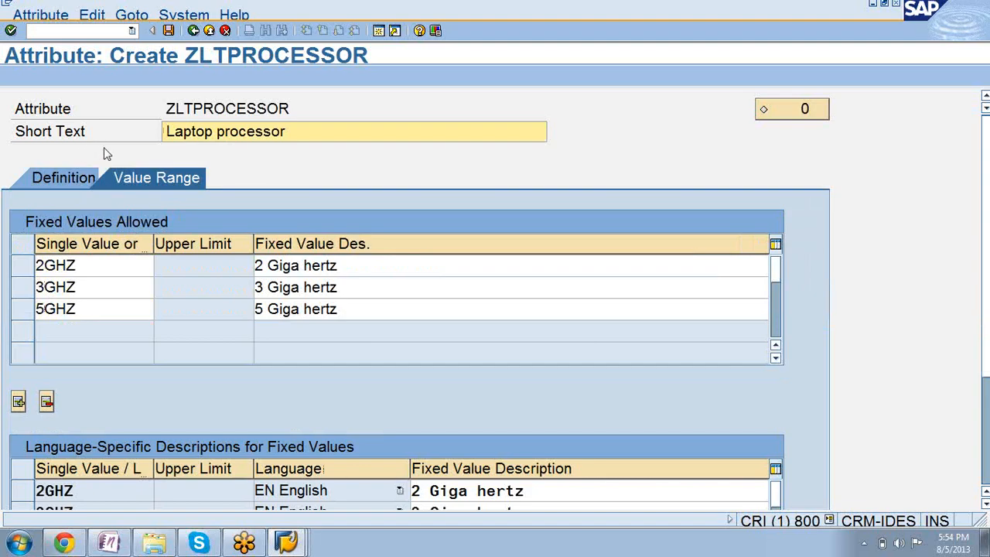
Save the laptop processor attribute and return to the set types and attributes selection
{"action": "left_click", "coordinate": [61, 184]}
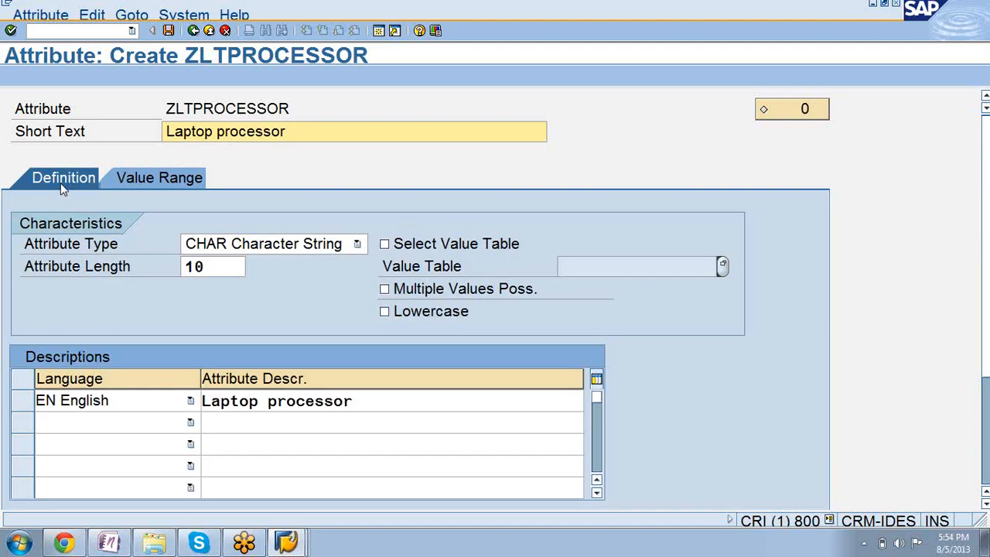
{"action": "left_click", "coordinate": [168, 31]}
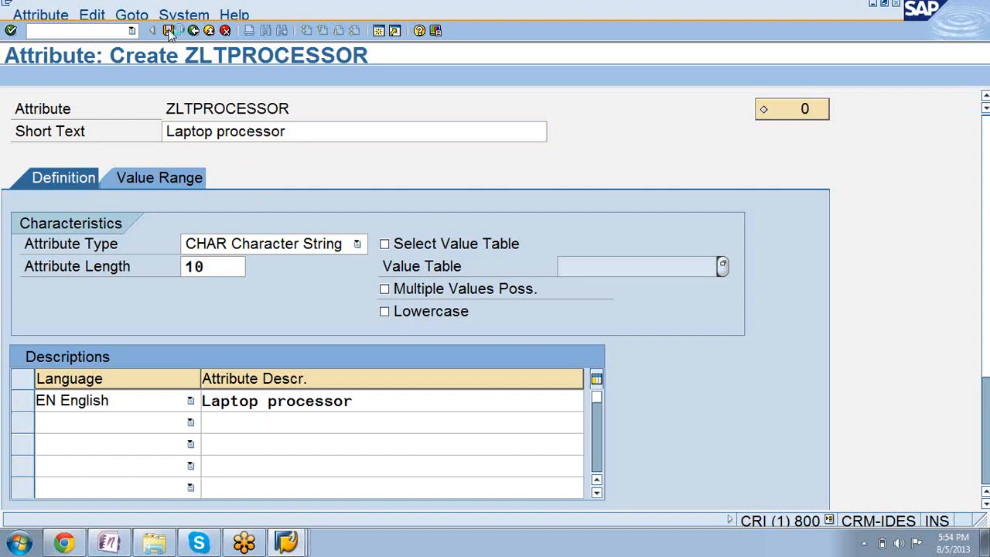
{"action": "left_click", "coordinate": [195, 32]}
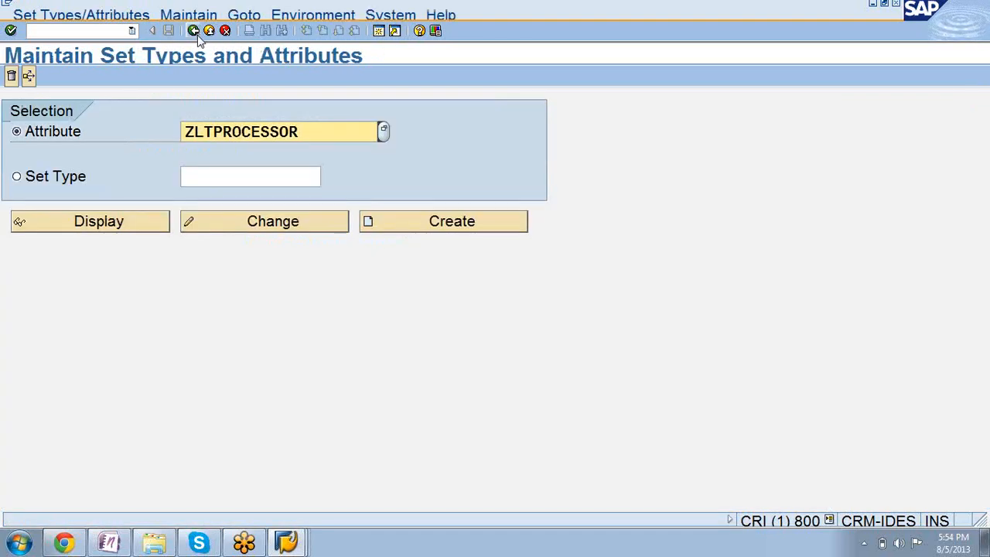
Start creating a new attribute with the name ZLTColor
{"action": "left_click", "coordinate": [325, 136]}
{"action": "key", "text": "BackSpace"}
{"action": "key", "text": "BackSpace"}
{"action": "key", "text": "BackSpace"}
{"action": "key", "text": "BackSpace"}
{"action": "key", "text": "BackSpace"}
{"action": "key", "text": "BackSpace"}
{"action": "key", "text": "BackSpace"}
{"action": "key", "text": "BackSpace"}
{"action": "key", "text": "BackSpace"}
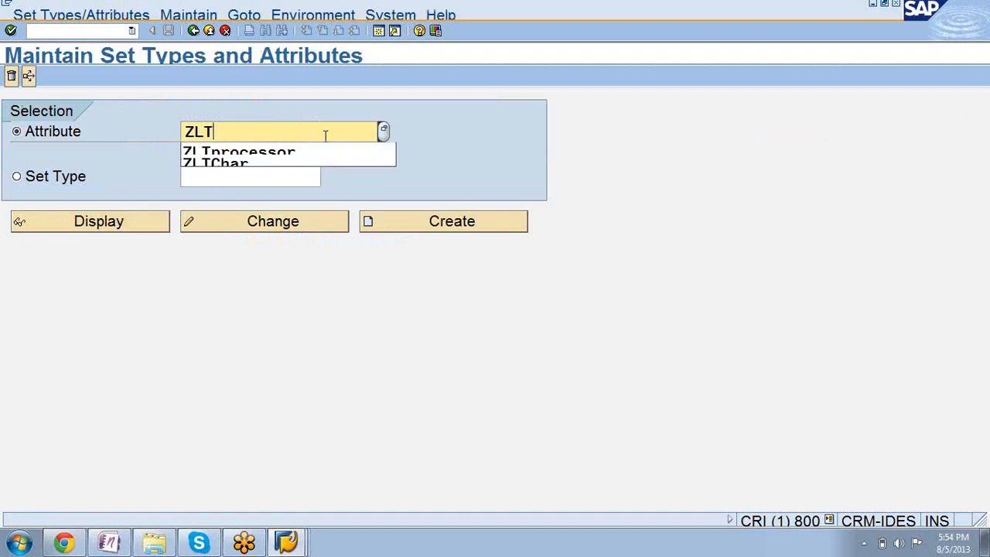
{"action": "type", "text": "Clo"}
{"action": "key", "text": "BackSpace"}
{"action": "key", "text": "BackSpace"}
{"action": "type", "text": "olor"}
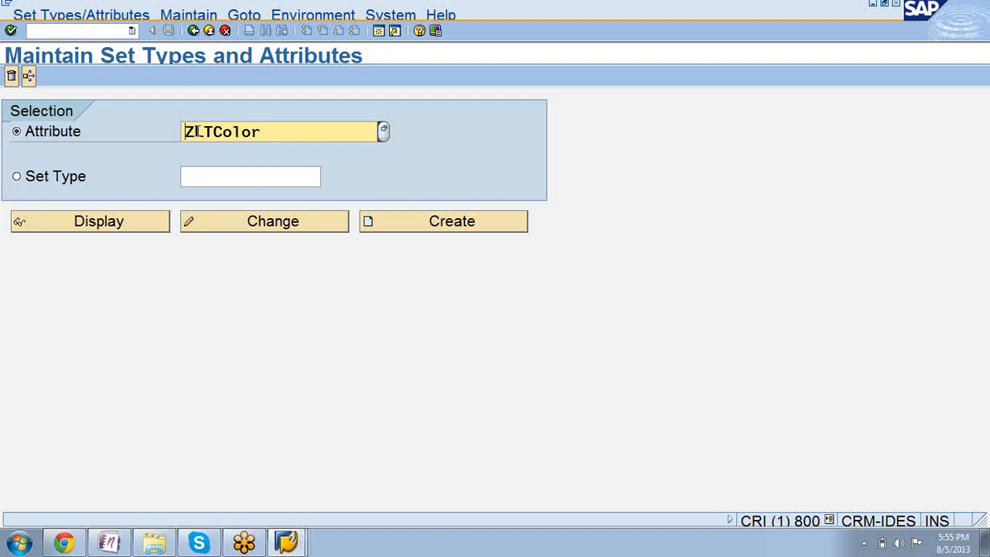
{"action": "left_click", "coordinate": [438, 222]}
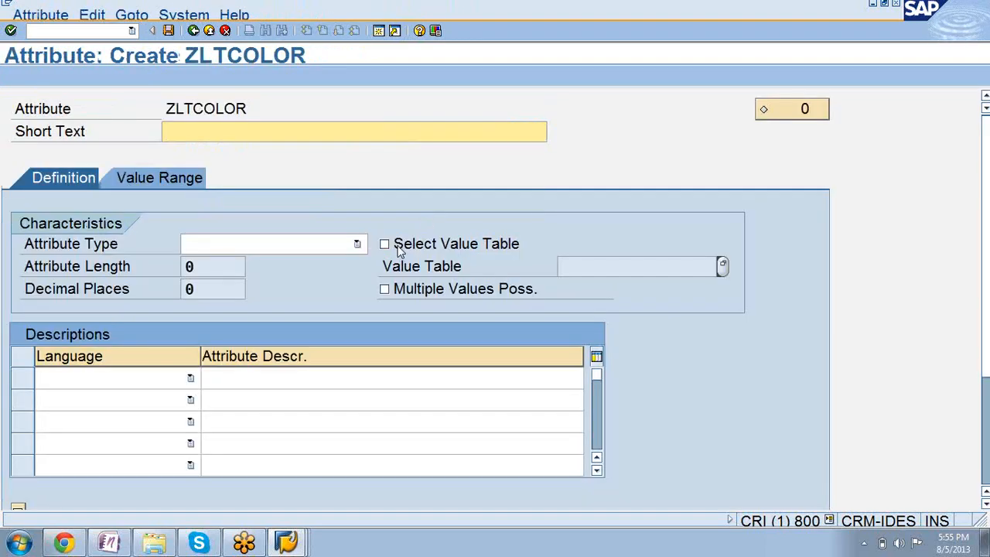
Set the color attribute's type to CHAR Character String with an attribute length of 10
{"action": "left_click", "coordinate": [358, 244]}
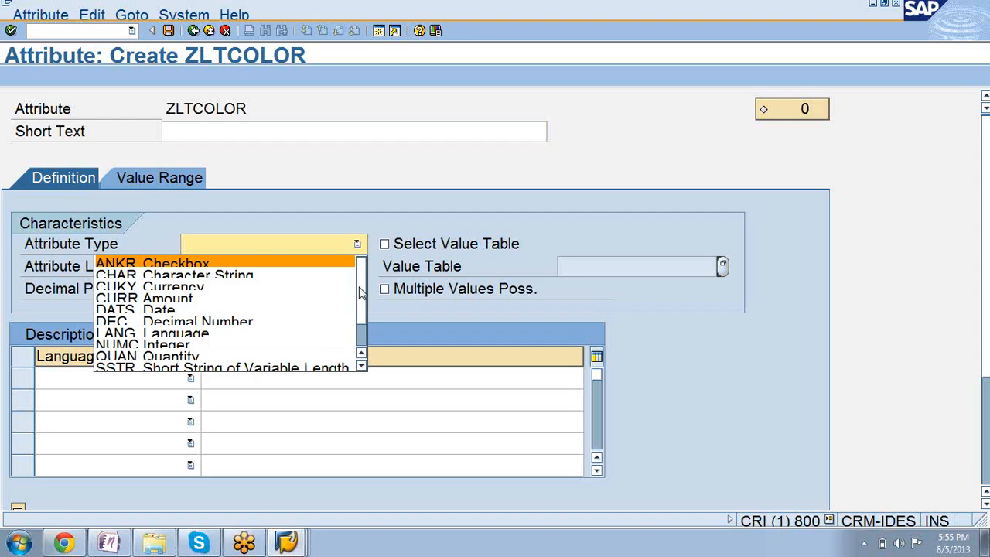
{"action": "mouse_move", "coordinate": [359, 288]}
{"action": "left_mouse_down"}
{"action": "mouse_move", "coordinate": [358, 309]}
{"action": "mouse_move", "coordinate": [358, 271]}
{"action": "left_mouse_up"}
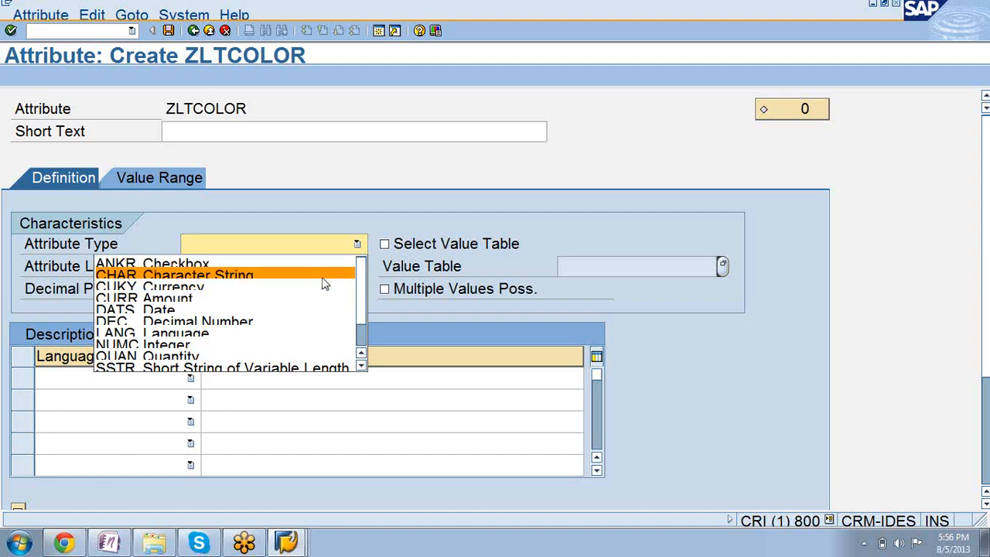
{"action": "left_click", "coordinate": [324, 282]}
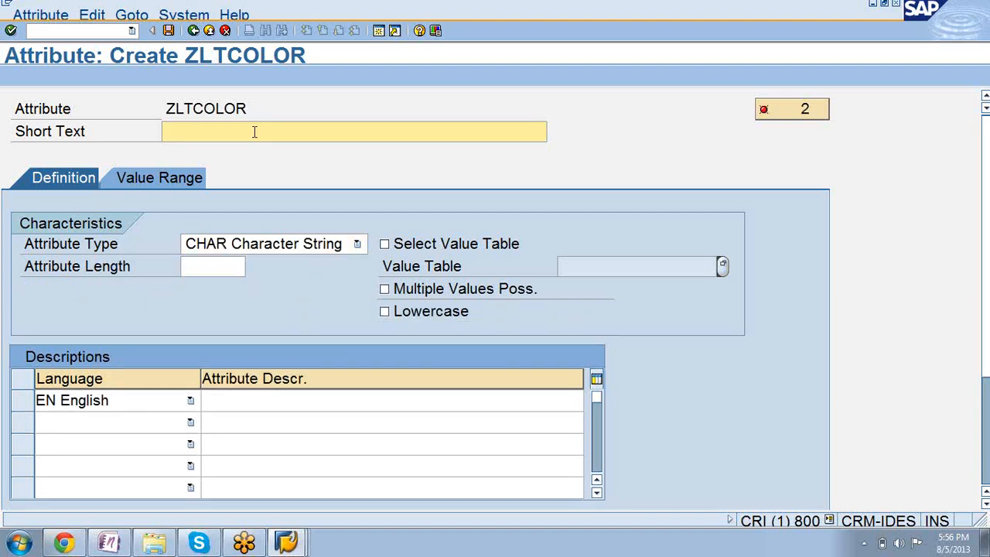
{"action": "left_click", "coordinate": [226, 269]}
{"action": "type", "text": "10"}
Enter Laptop Color as the attribute's short text
{"action": "left_click", "coordinate": [217, 132]}
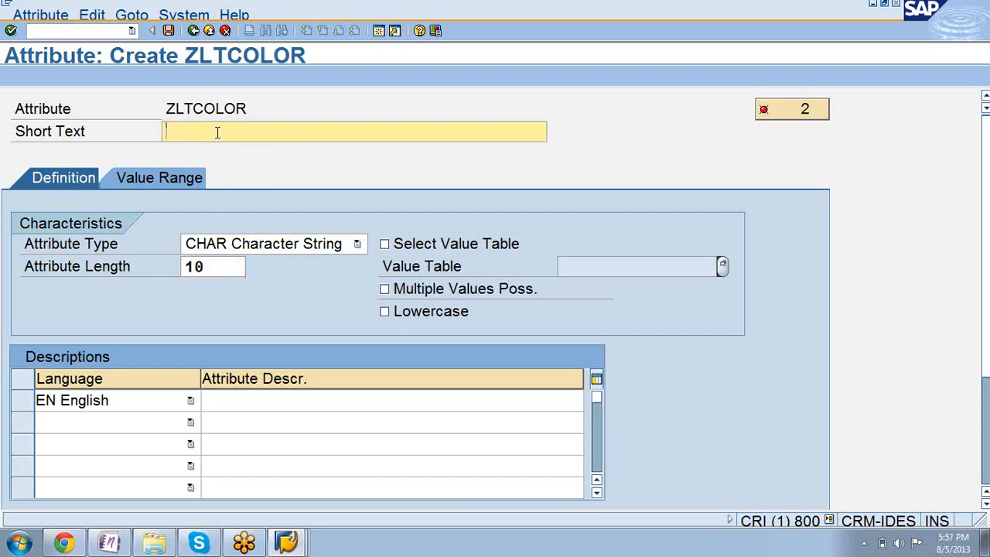
{"action": "type", "text": "Lap"}
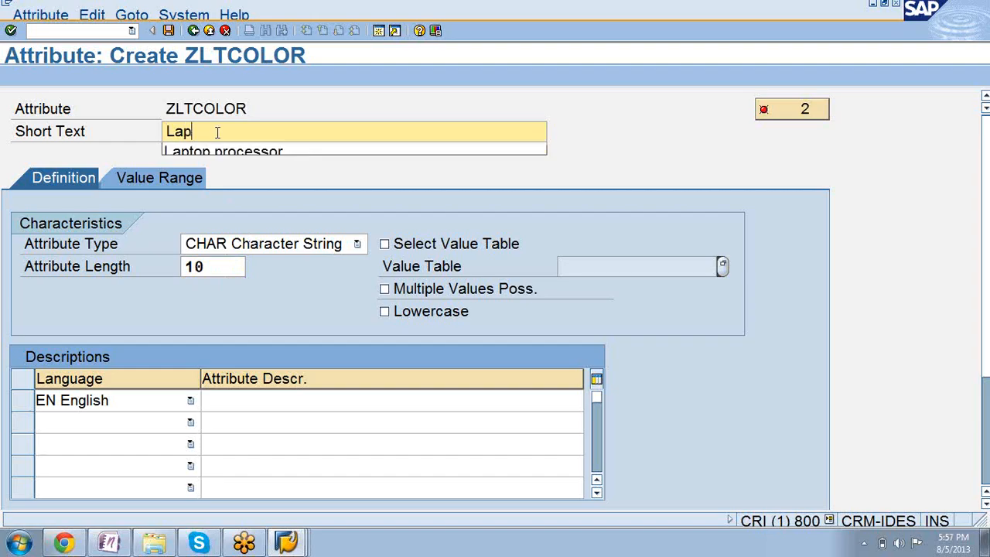
{"action": "type", "text": "top Color"}
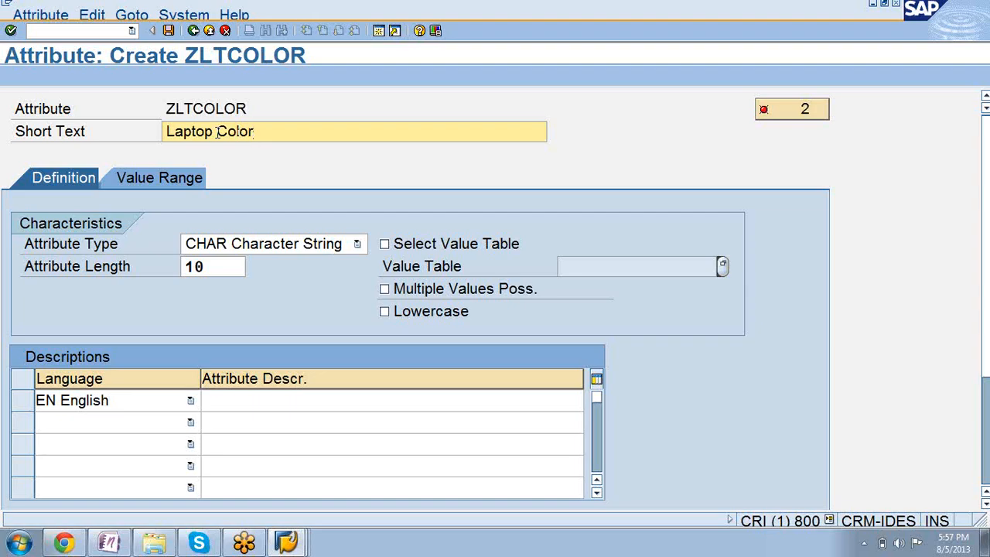
Add Red as an allowed fixed value in the value range, with the description Brick red
{"action": "left_click", "coordinate": [156, 177]}
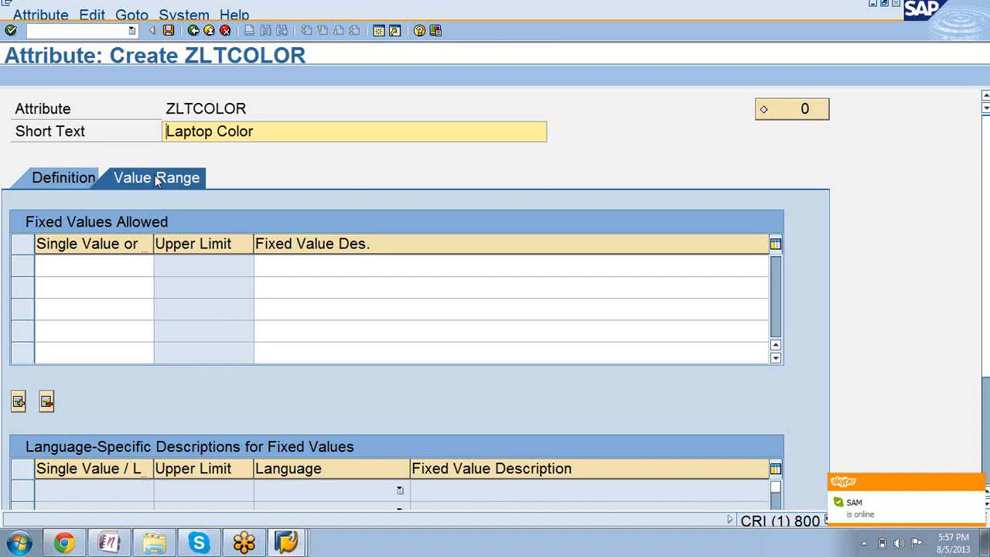
{"action": "left_click", "coordinate": [61, 269]}
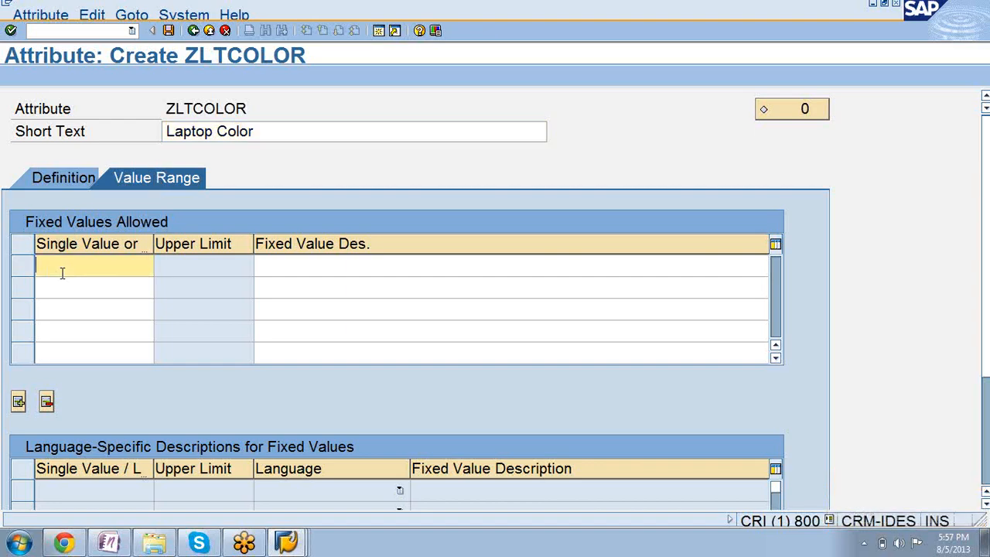
{"action": "type", "text": "Red"}
{"action": "key", "text": "Return"}
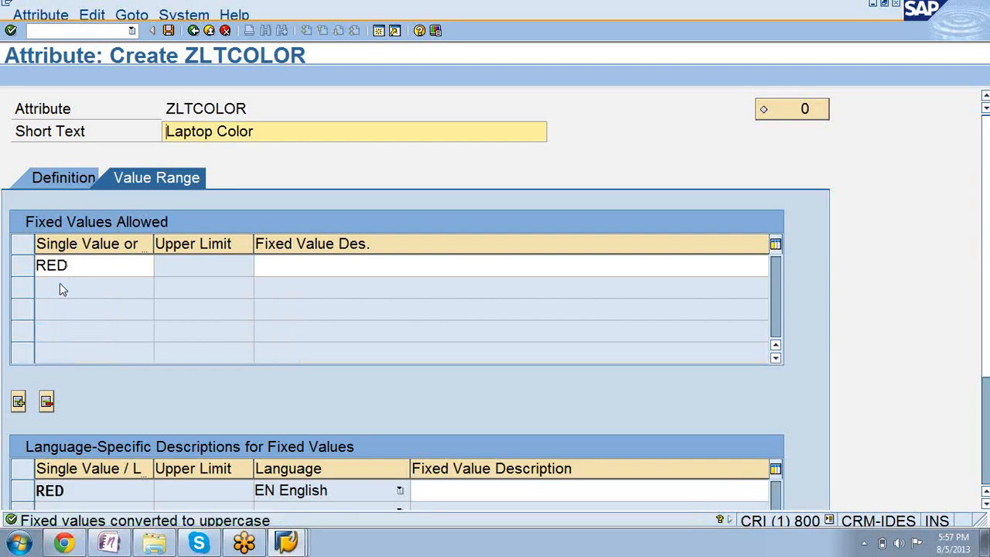
{"action": "left_click", "coordinate": [292, 267]}
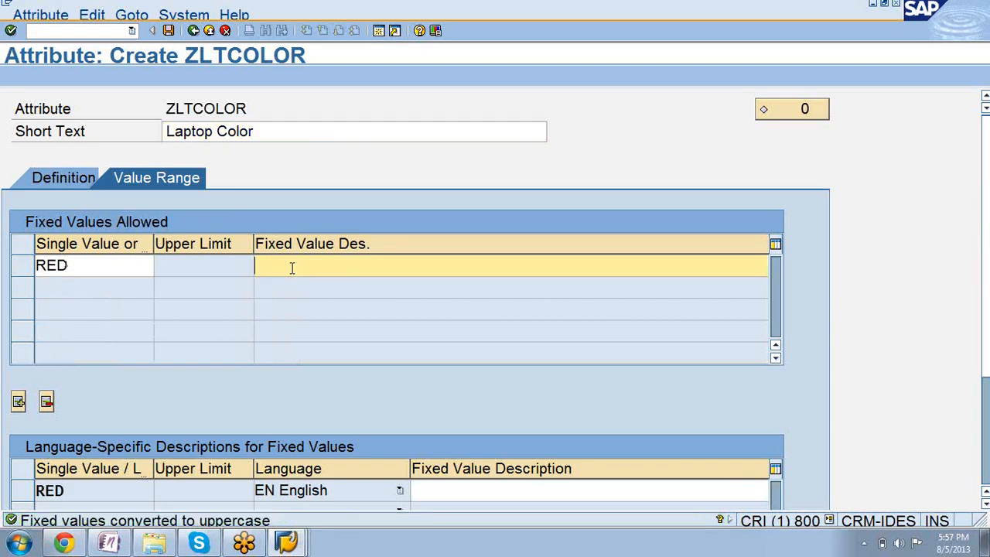
{"action": "type", "text": "Brickred"}
{"action": "key", "text": "Return"}
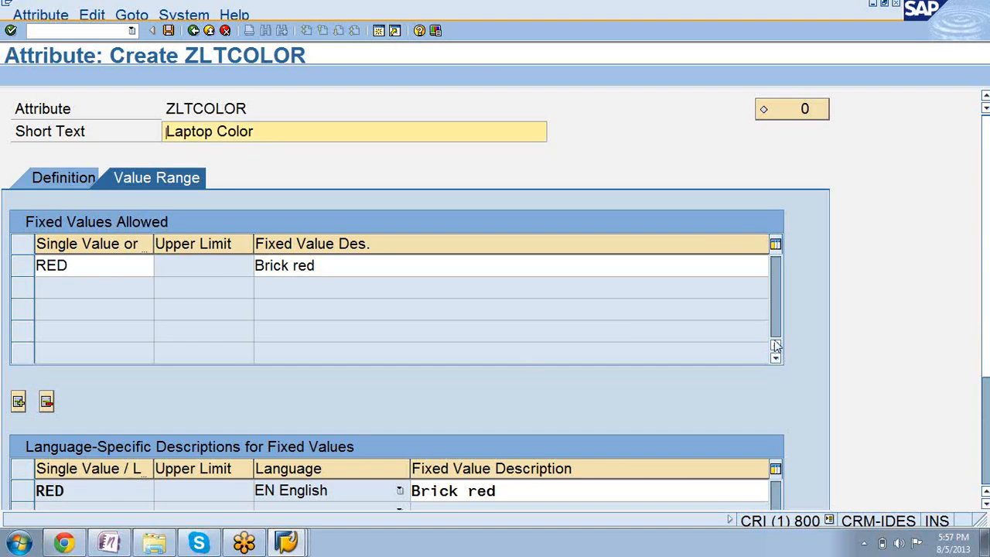
Save the laptop color attribute and return to the set types and attributes selection
{"action": "left_click", "coordinate": [168, 30]}
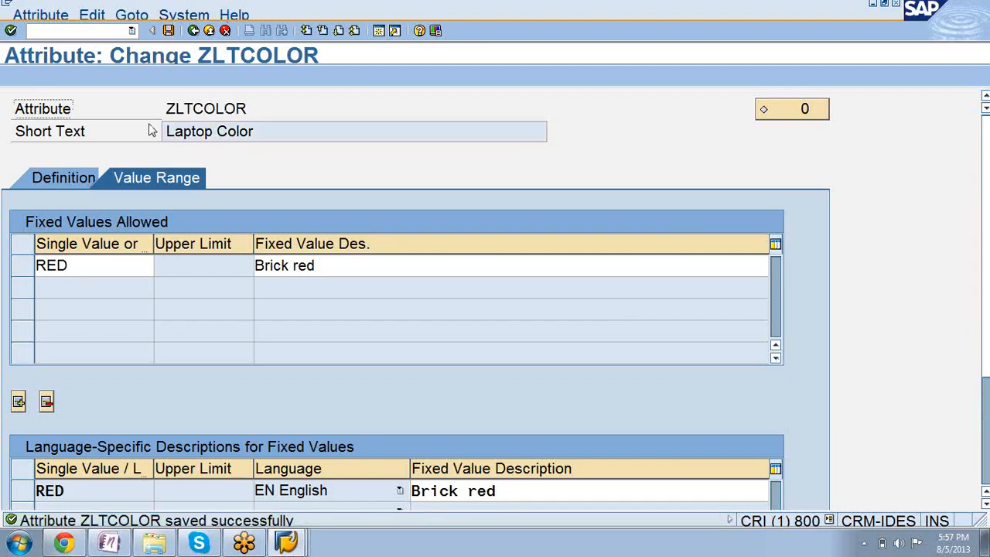
{"action": "left_click", "coordinate": [41, 15]}
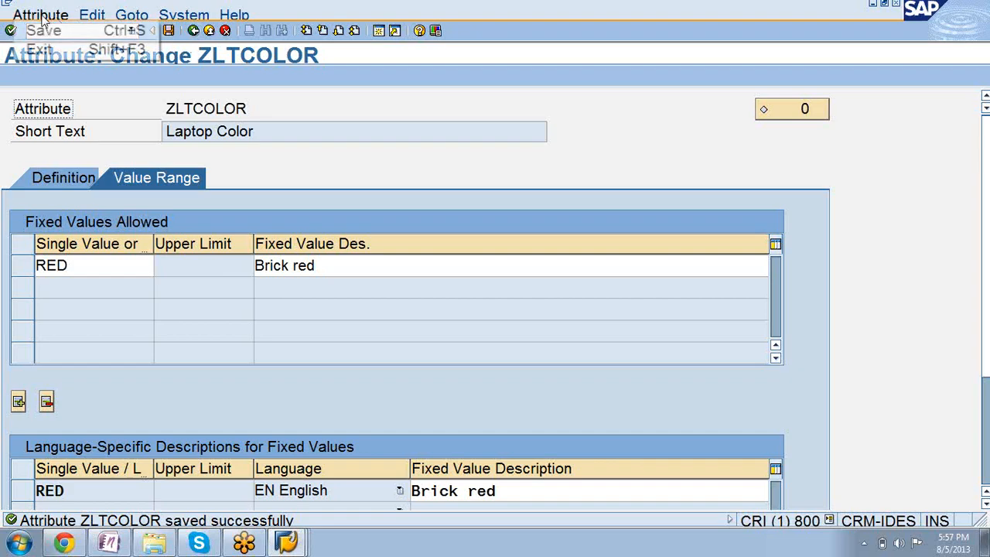
{"action": "left_click", "coordinate": [43, 31]}
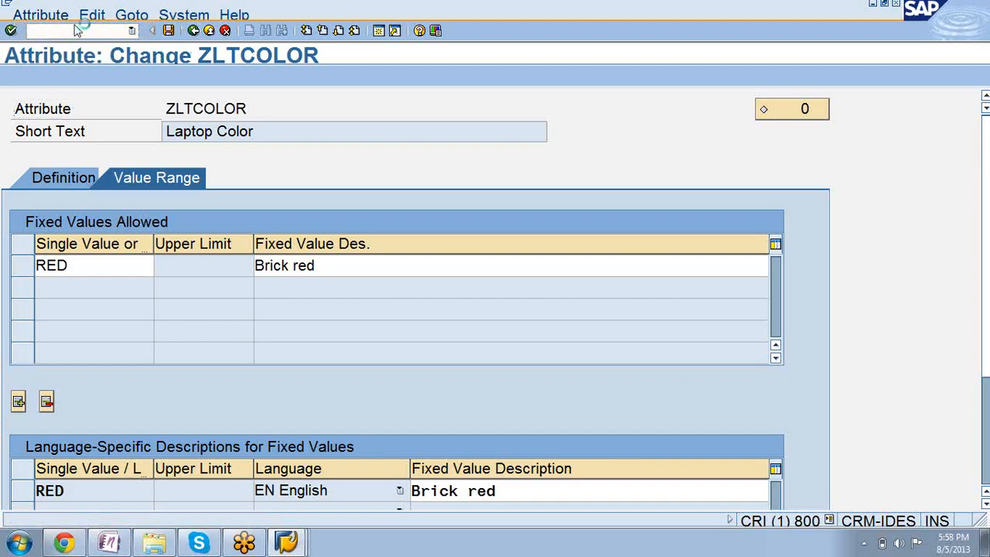
{"action": "left_click", "coordinate": [194, 31]}
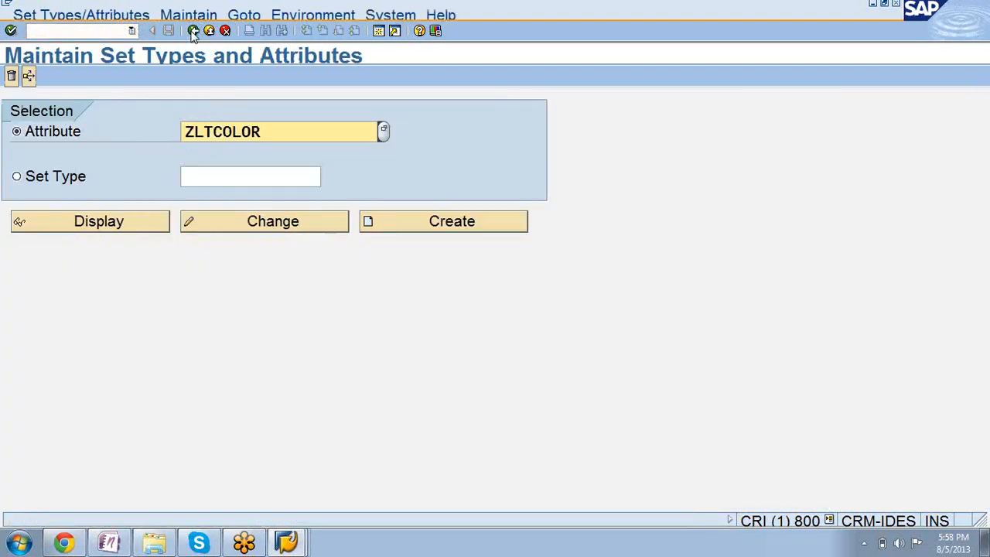
Reopen ZLTCOLOR for changing and review its value range and definition
{"action": "left_click", "coordinate": [249, 221]}
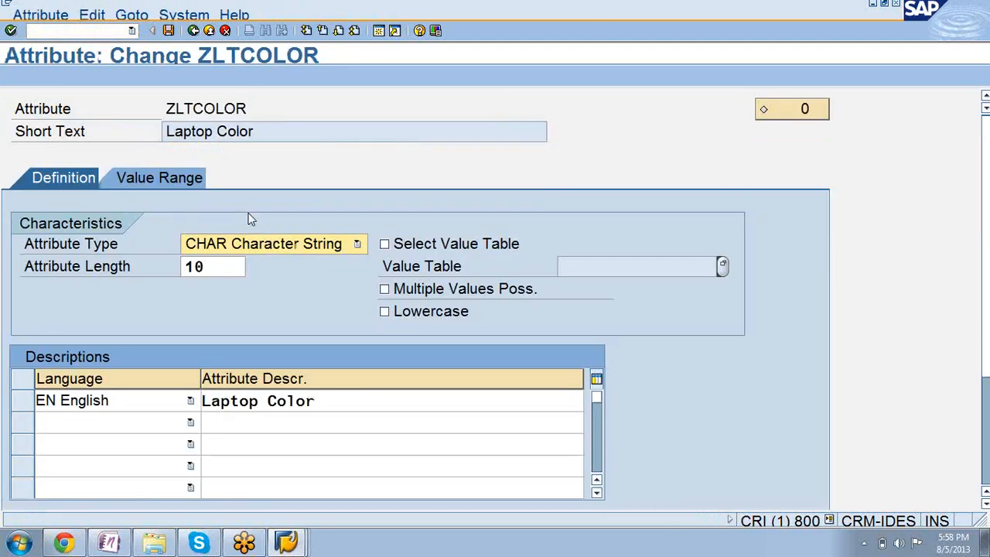
{"action": "left_click", "coordinate": [150, 176]}
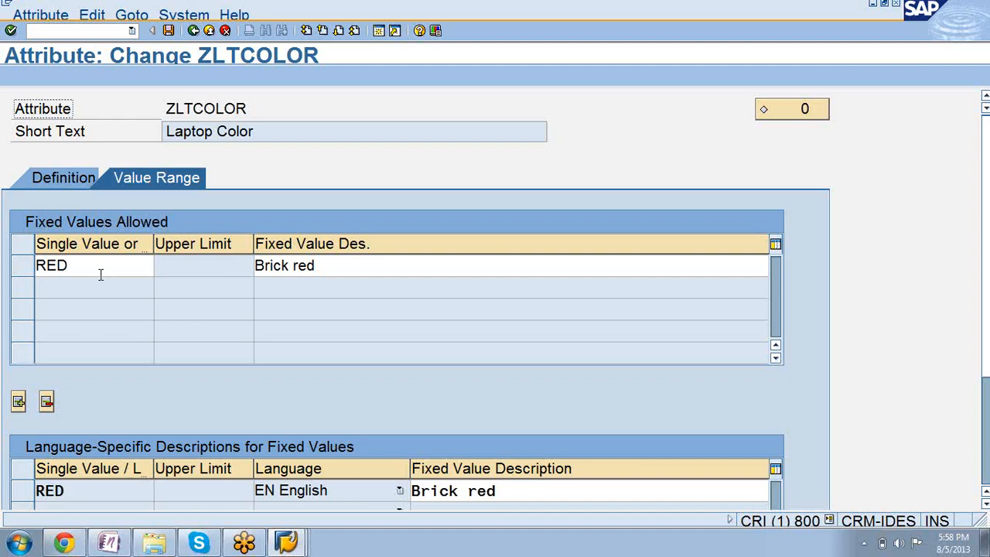
{"action": "left_click", "coordinate": [54, 179]}
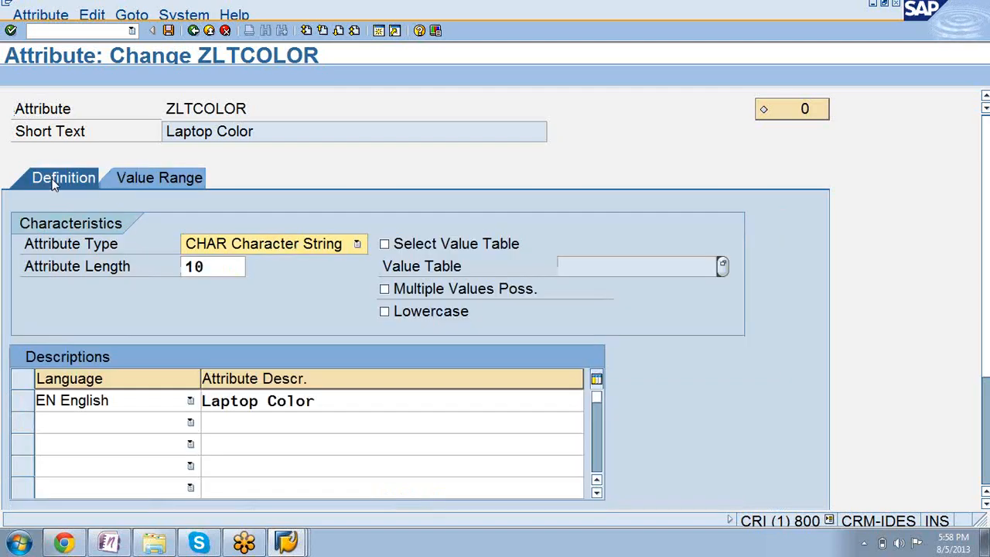
Add White as another allowed fixed value in the ZLTCOLOR value range, with the description BlueWhite
{"action": "left_click", "coordinate": [144, 189]}
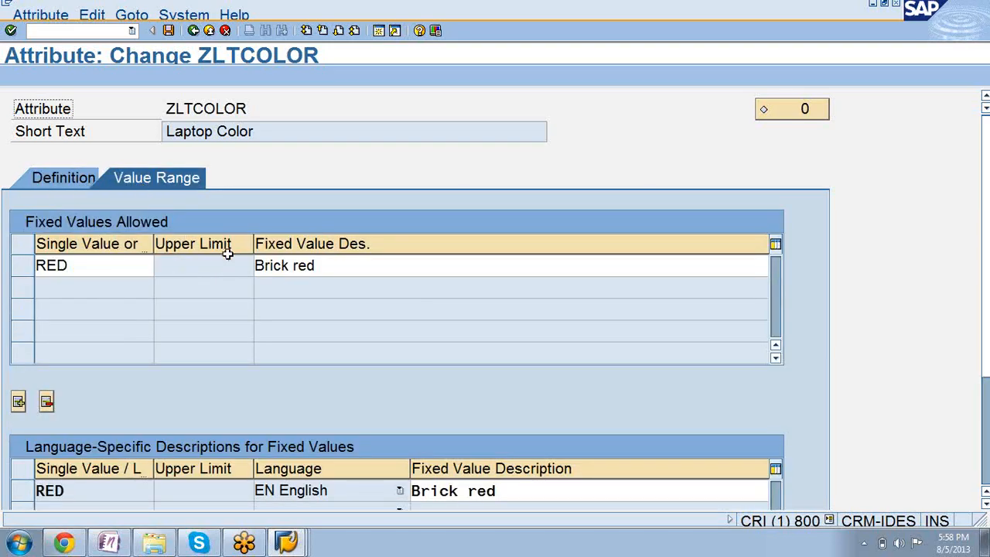
{"action": "left_click", "coordinate": [18, 403]}
{"action": "left_click", "coordinate": [52, 290]}
{"action": "type", "text": "White"}
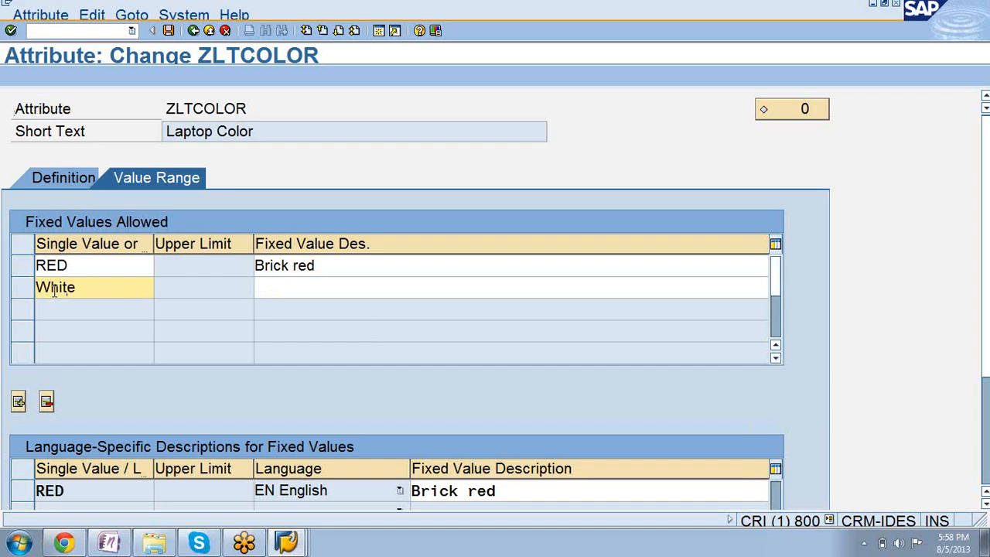
{"action": "left_click", "coordinate": [313, 287]}
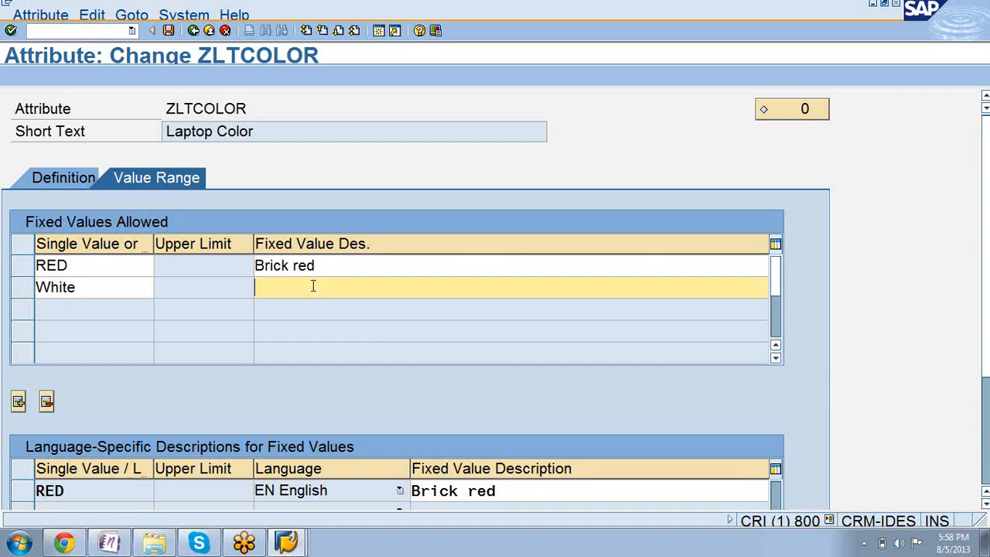
{"action": "type", "text": "BlueWhite"}
Add the fixed value Silver with the description Silverblack, then save the color attribute and return to the selection screen
{"action": "left_click", "coordinate": [19, 401]}
{"action": "left_click", "coordinate": [61, 306]}
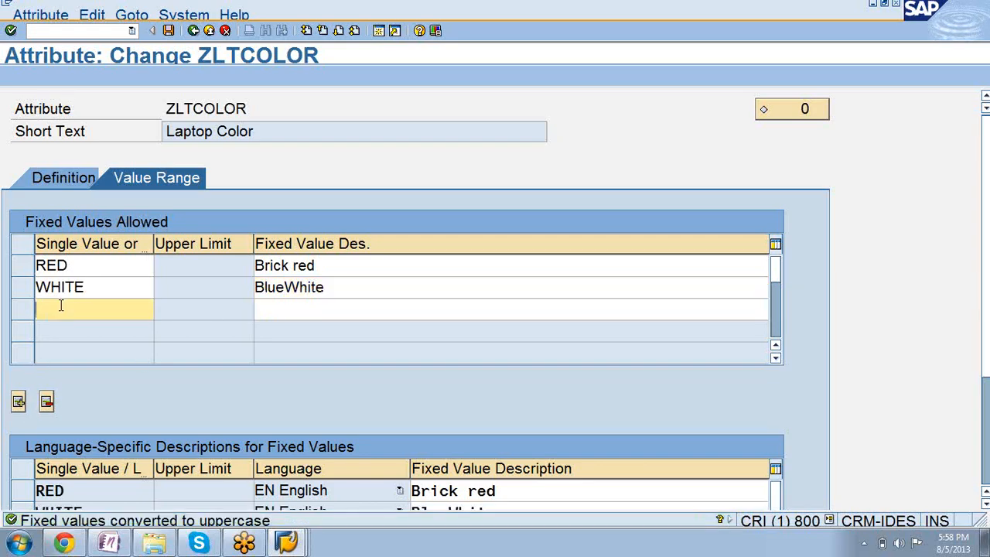
{"action": "type", "text": "Silver"}
{"action": "left_click", "coordinate": [264, 313]}
{"action": "type", "text": "Silver"}
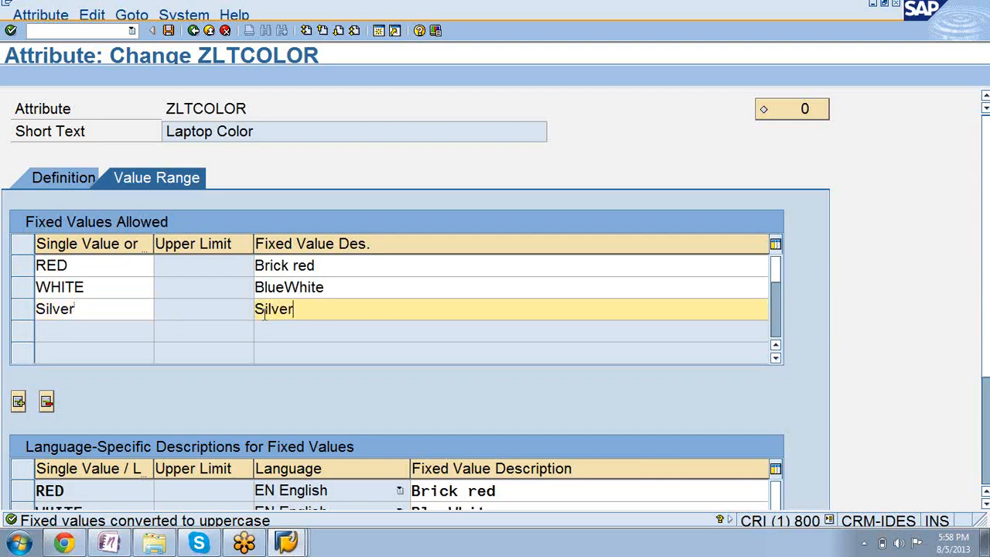
{"action": "type", "text": "black"}
{"action": "left_click", "coordinate": [169, 31]}
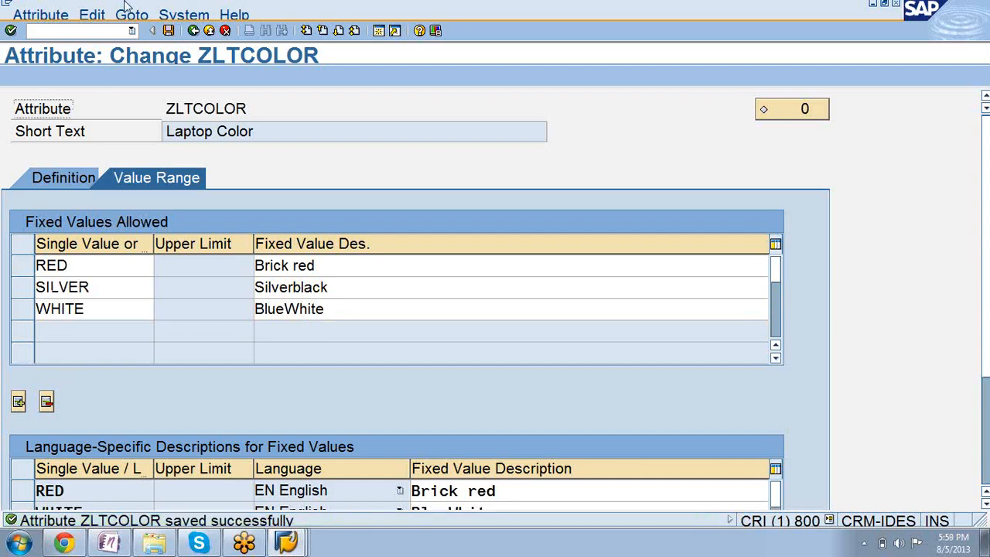
{"action": "left_click", "coordinate": [192, 31]}
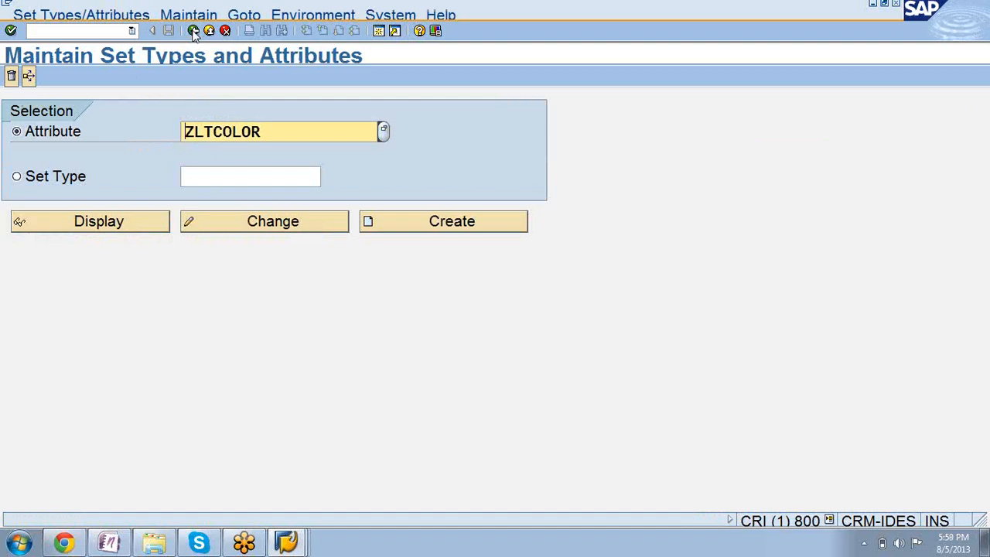
Start creating a new set type named ZLTChar
{"action": "left_click", "coordinate": [17, 184]}
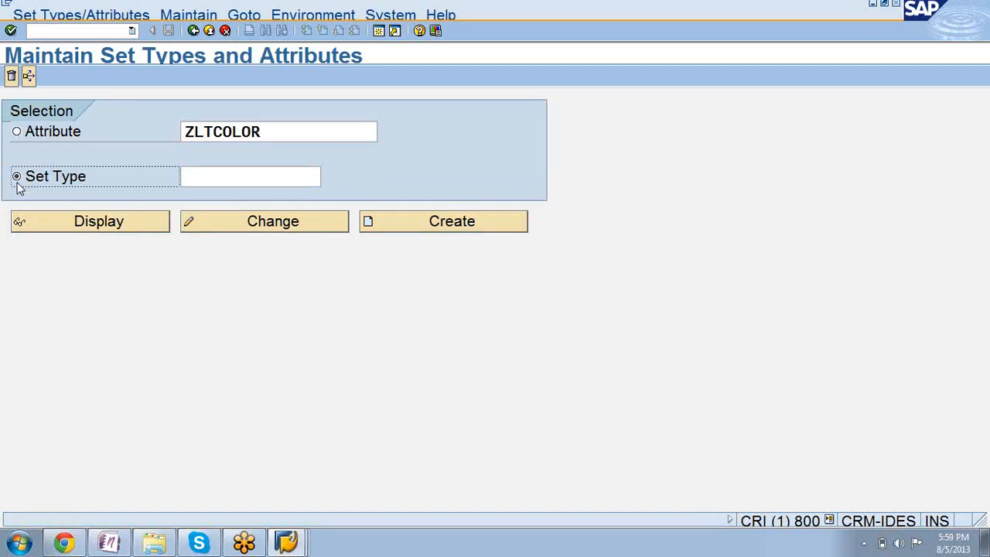
{"action": "left_click", "coordinate": [204, 178]}
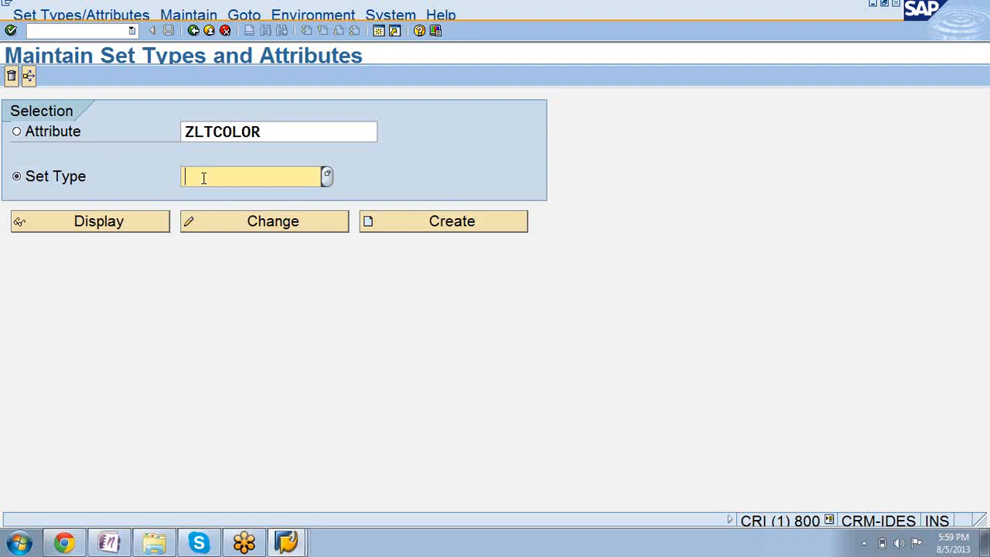
{"action": "type", "text": "ZHT"}
{"action": "key", "text": "BackSpace"}
{"action": "key", "text": "BackSpace"}
{"action": "type", "text": "B"}
{"action": "key", "text": "BackSpace"}
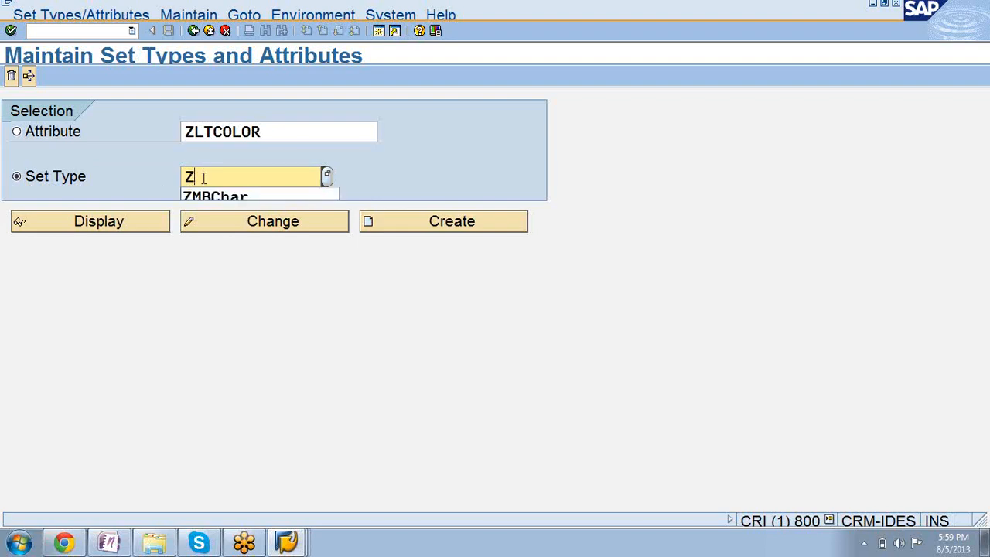
{"action": "type", "text": "LTChar"}
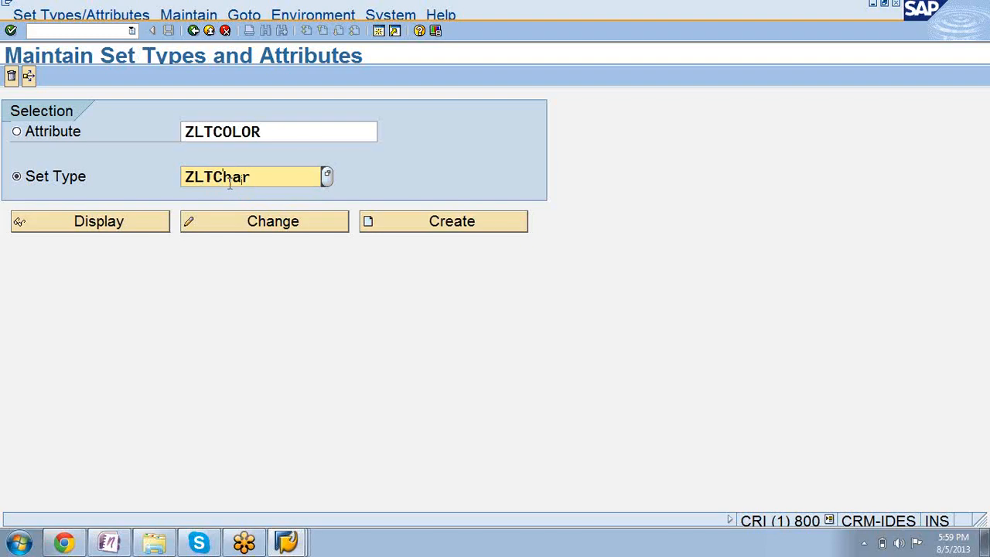
{"action": "left_click", "coordinate": [397, 223]}
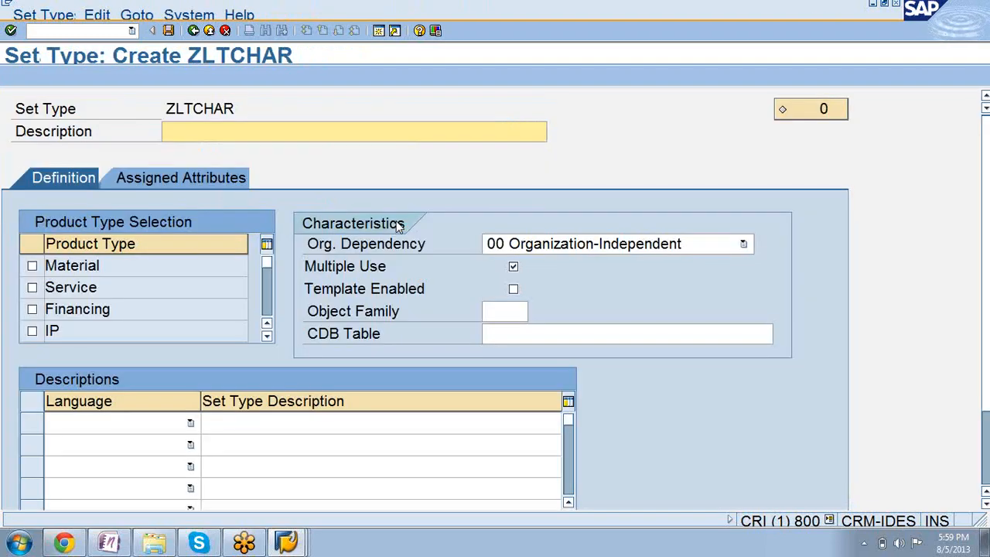
Enter Laptop characteristics as the description of the new set type
{"action": "type", "text": "L"}
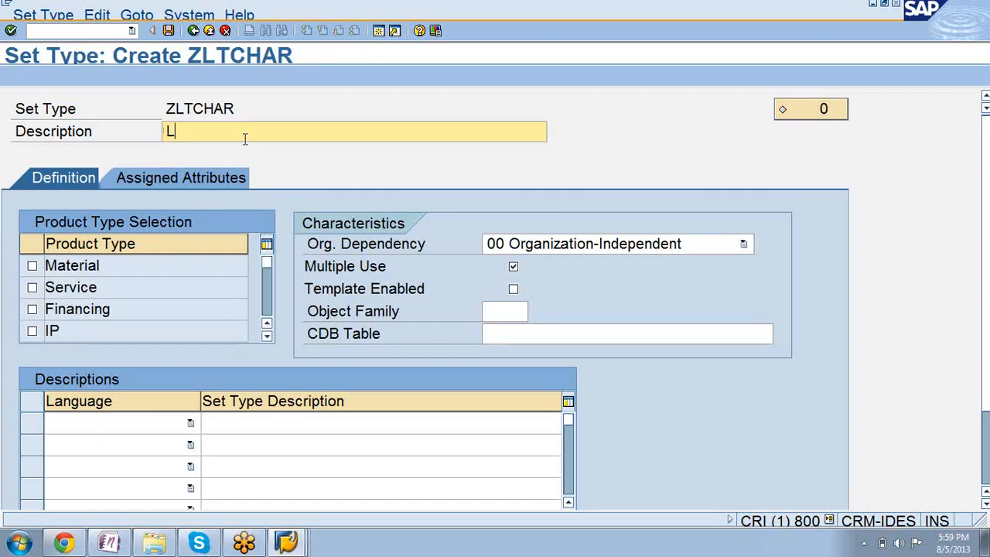
{"action": "type", "text": "aptop ch"}
{"action": "key", "text": "BackSpace"}
{"action": "type", "text": "characteristics"}
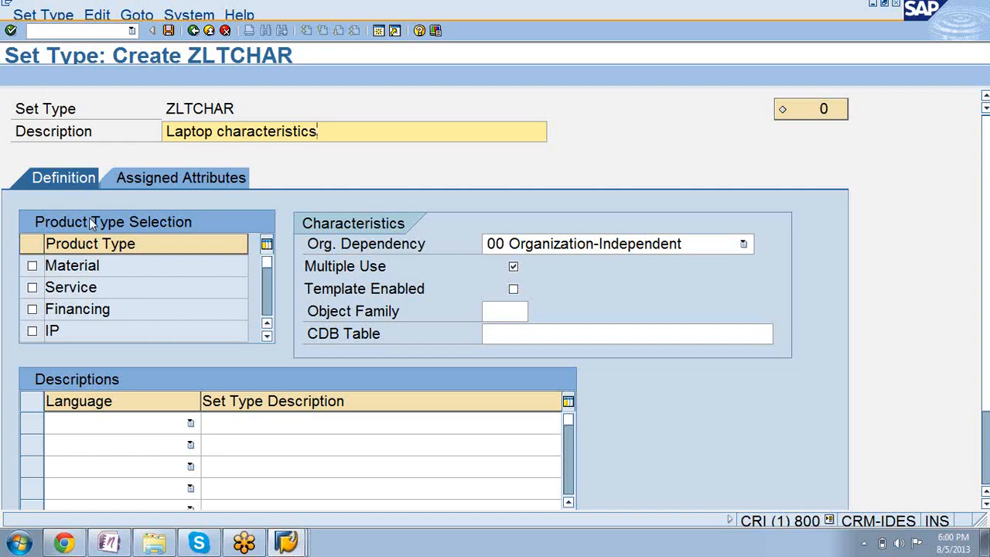
Select the Material, Service and Financing product types for the set type and open its assigned attributes
{"action": "left_click", "coordinate": [33, 229]}
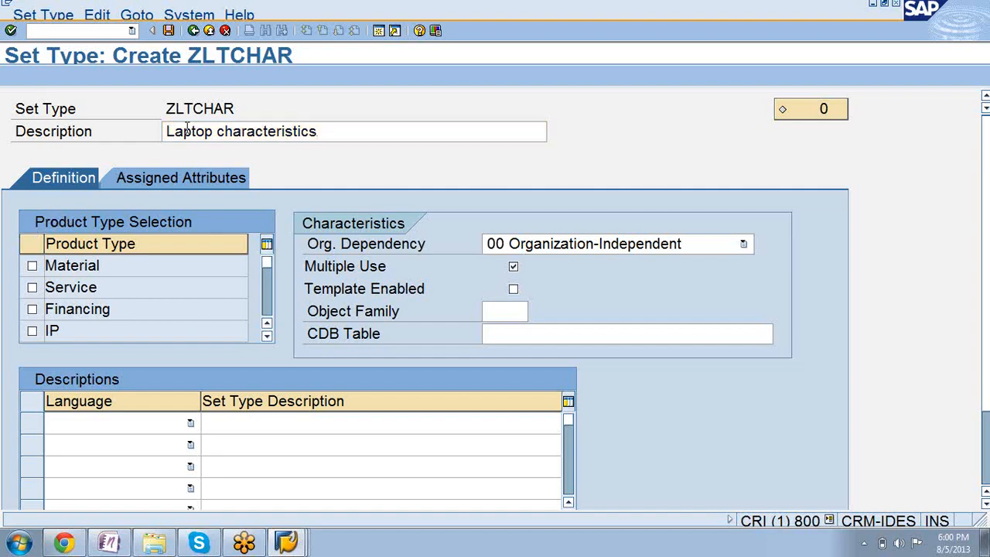
{"action": "left_click", "coordinate": [33, 266]}
{"action": "left_click", "coordinate": [32, 288]}
{"action": "left_click", "coordinate": [31, 307]}
{"action": "left_click", "coordinate": [201, 181]}
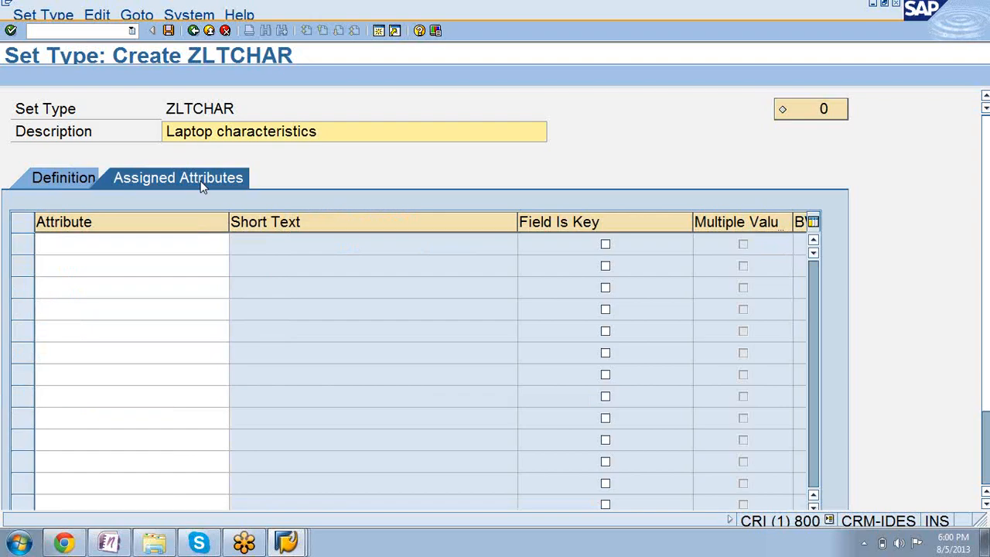
{"action": "left_click", "coordinate": [155, 250]}
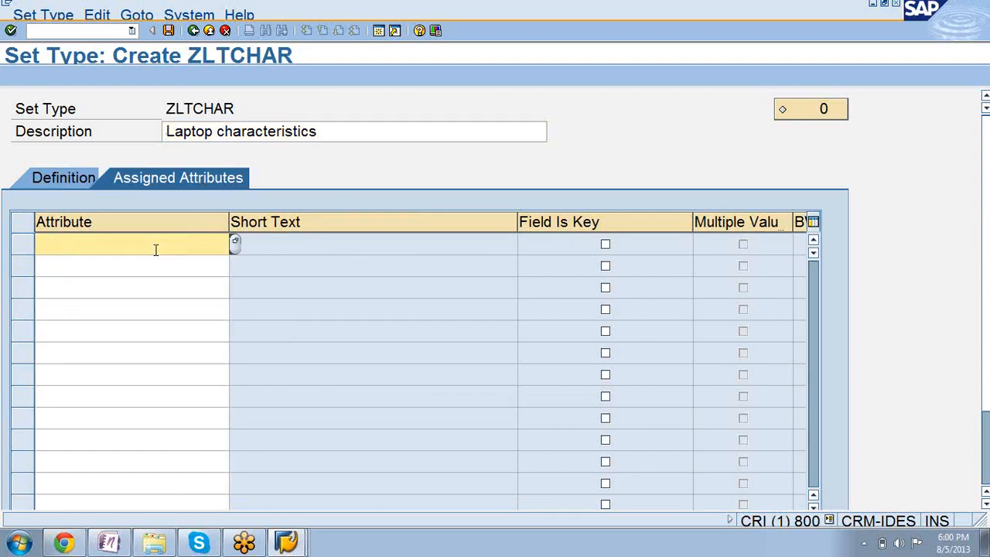
{"action": "type", "text": "Z"}
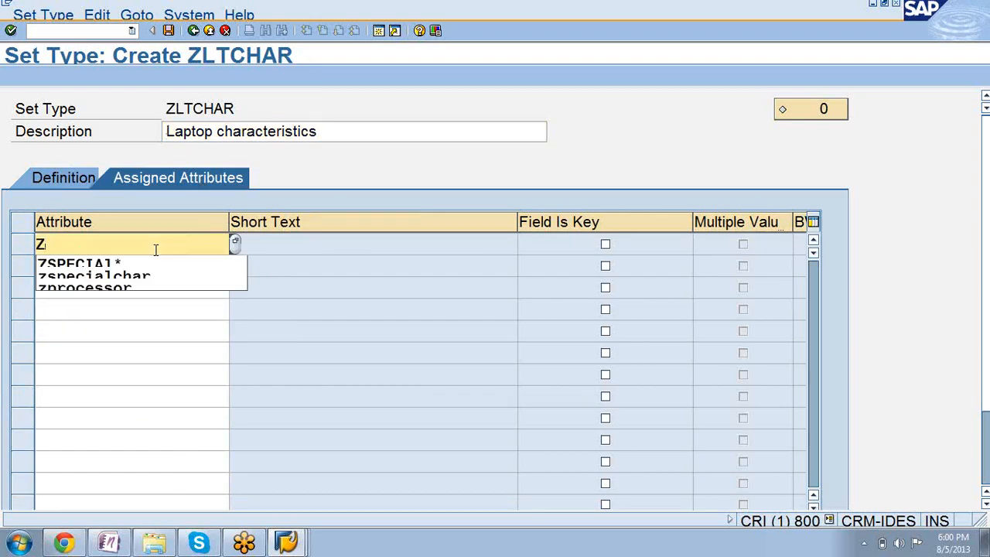
{"action": "type", "text": "1t"}
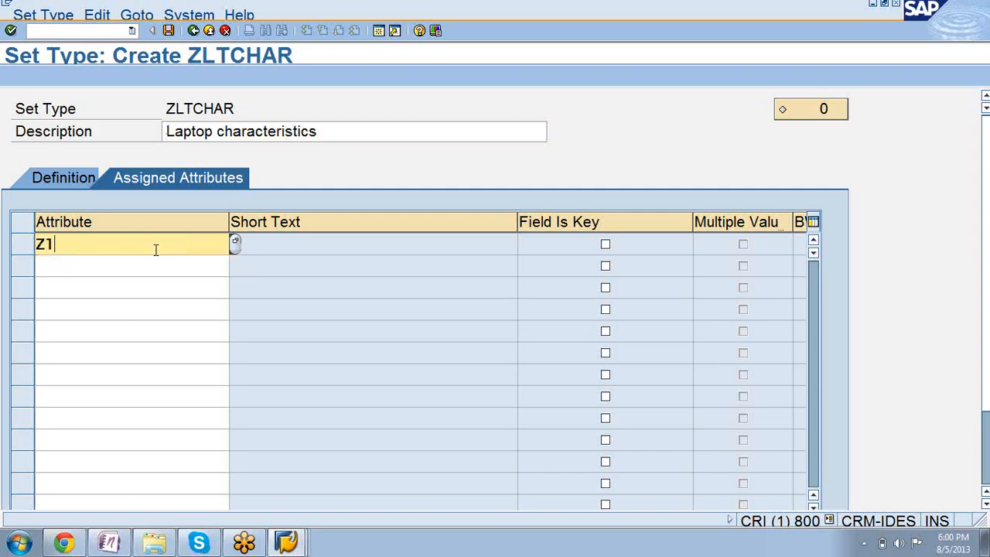
{"action": "key", "text": "BackSpace"}
{"action": "key", "text": "BackSpace"}
{"action": "type", "text": "Ltcol"}
{"action": "key", "text": "BackSpace"}
{"action": "key", "text": "BackSpace"}
{"action": "key", "text": "BackSpace"}
{"action": "key", "text": "BackSpace"}
{"action": "key", "text": "BackSpace"}
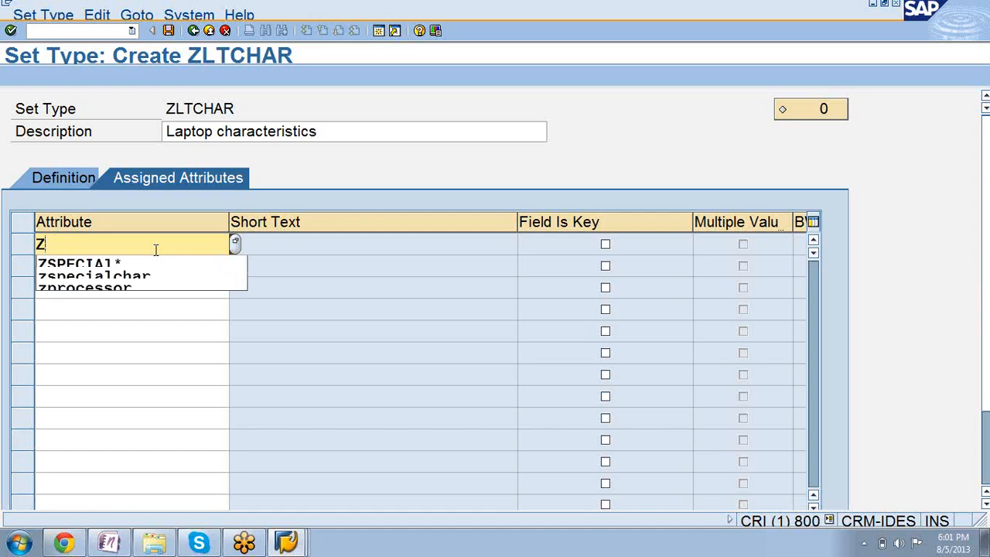
Switch to the Material Display session and run transaction comm_attrset to maintain set types and attributes there
{"action": "left_click", "coordinate": [883, 4]}
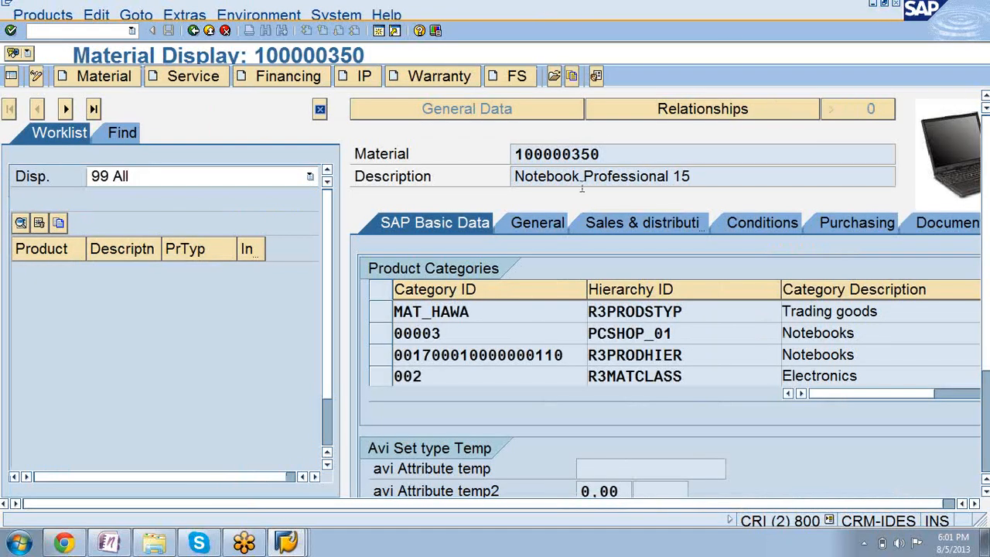
{"action": "left_click", "coordinate": [131, 30]}
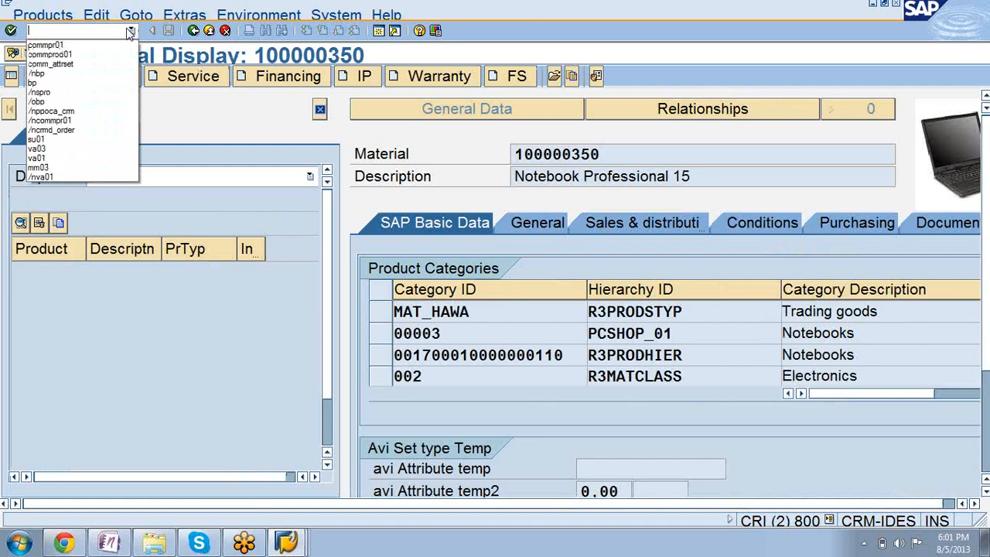
{"action": "left_click", "coordinate": [116, 68]}
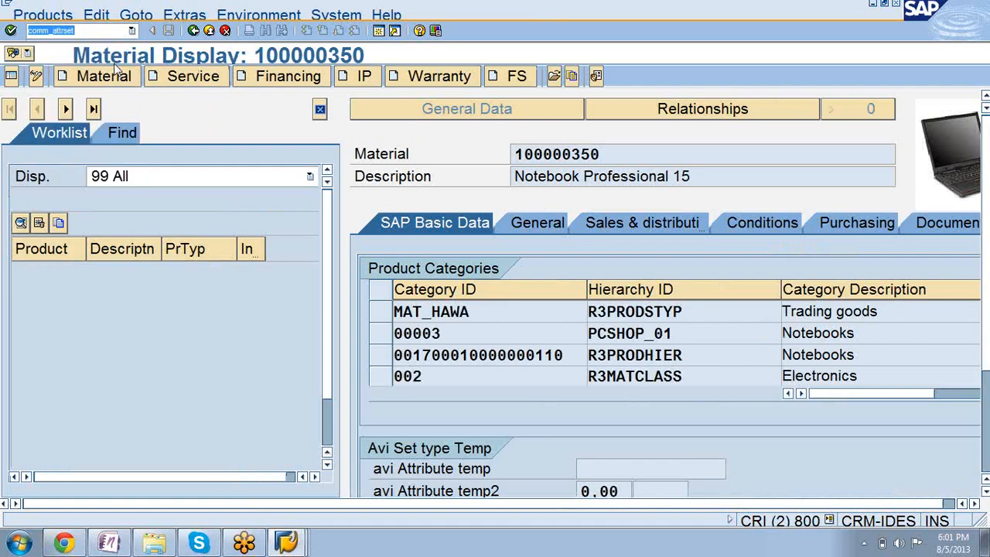
{"action": "key", "text": "Return"}
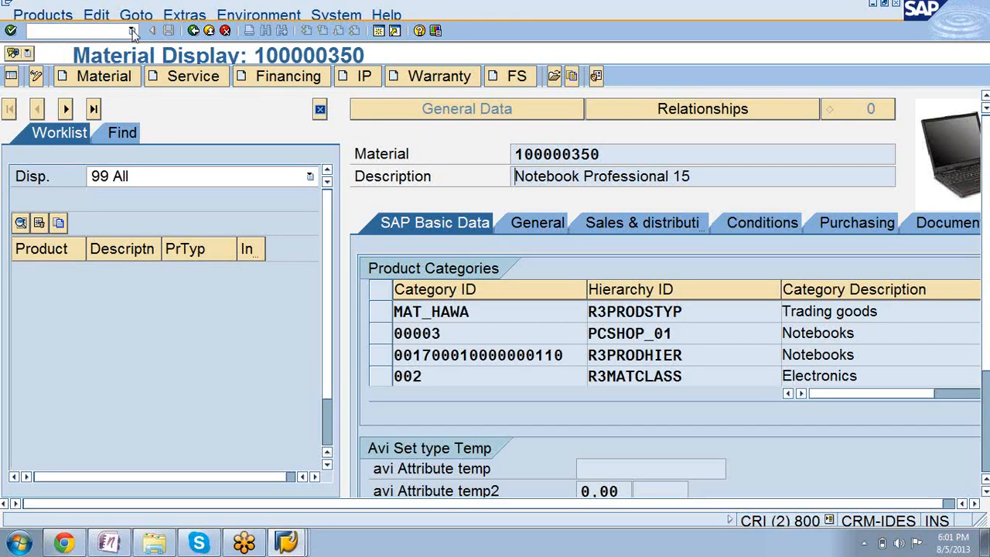
{"action": "left_click", "coordinate": [133, 31]}
{"action": "left_click", "coordinate": [116, 41]}
{"action": "left_click", "coordinate": [109, 33]}
{"action": "key", "text": "Return"}
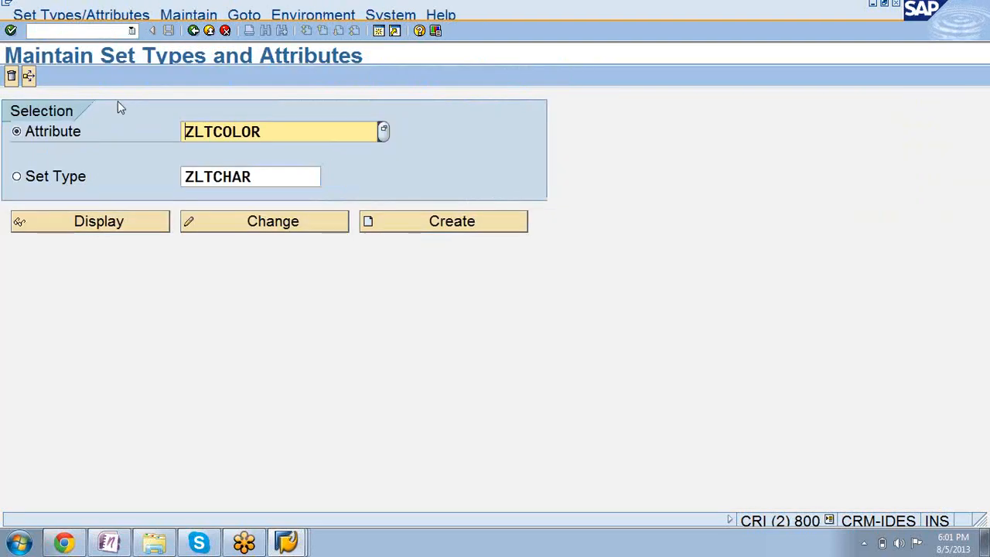
Start creating a new attribute named ZLTModel
{"action": "key", "text": "BackSpace"}
{"action": "key", "text": "BackSpace"}
{"action": "key", "text": "BackSpace"}
{"action": "key", "text": "BackSpace"}
{"action": "key", "text": "BackSpace"}
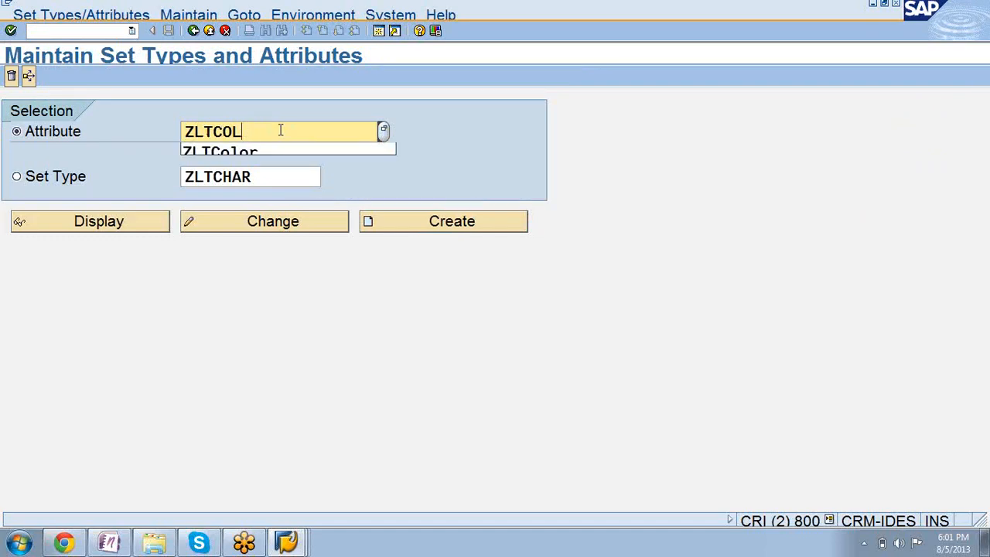
{"action": "type", "text": "Model"}
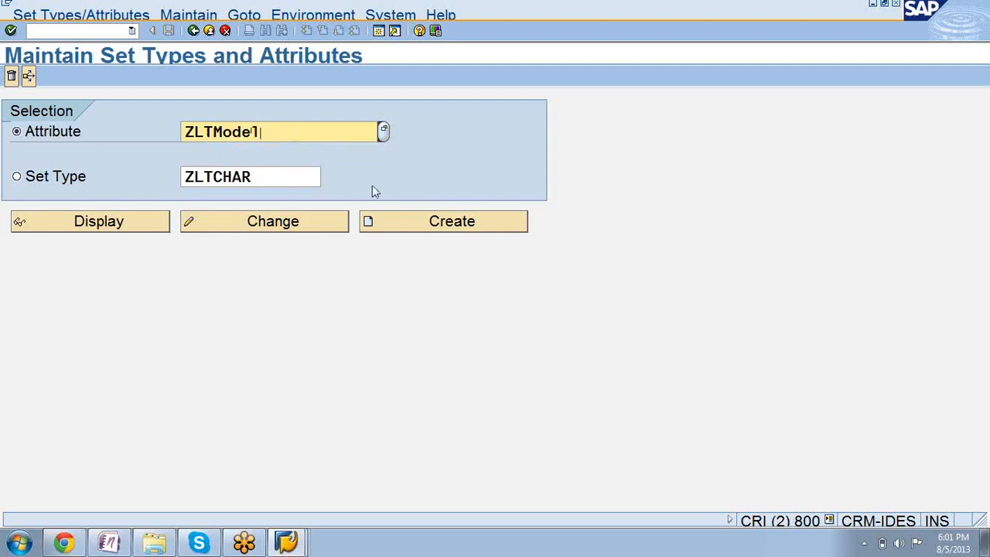
{"action": "left_click", "coordinate": [424, 229]}
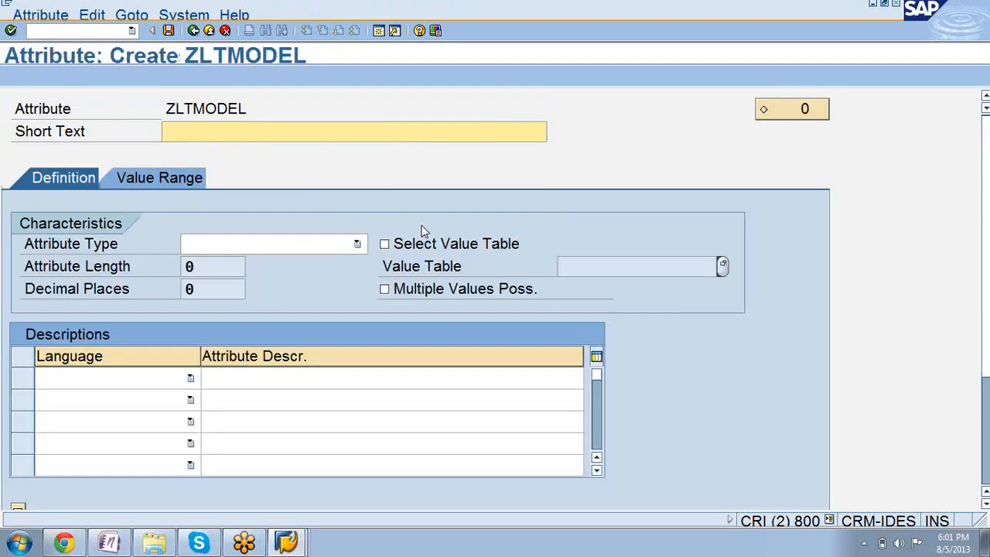
Define the attribute with the short text Laptop Model, the type NUMC Integer and a length of 5
{"action": "type", "text": "Lapt"}
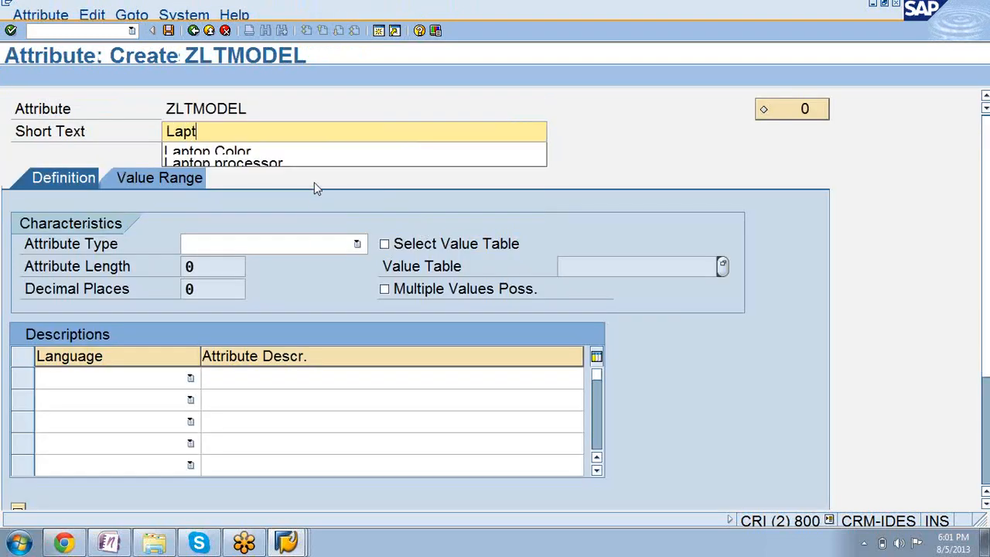
{"action": "type", "text": "op Model"}
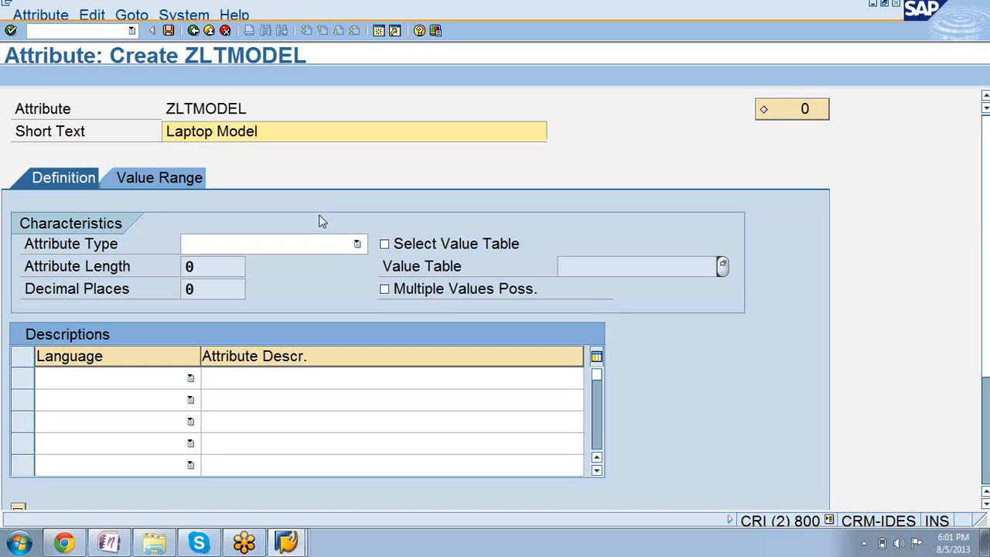
{"action": "left_click", "coordinate": [357, 244]}
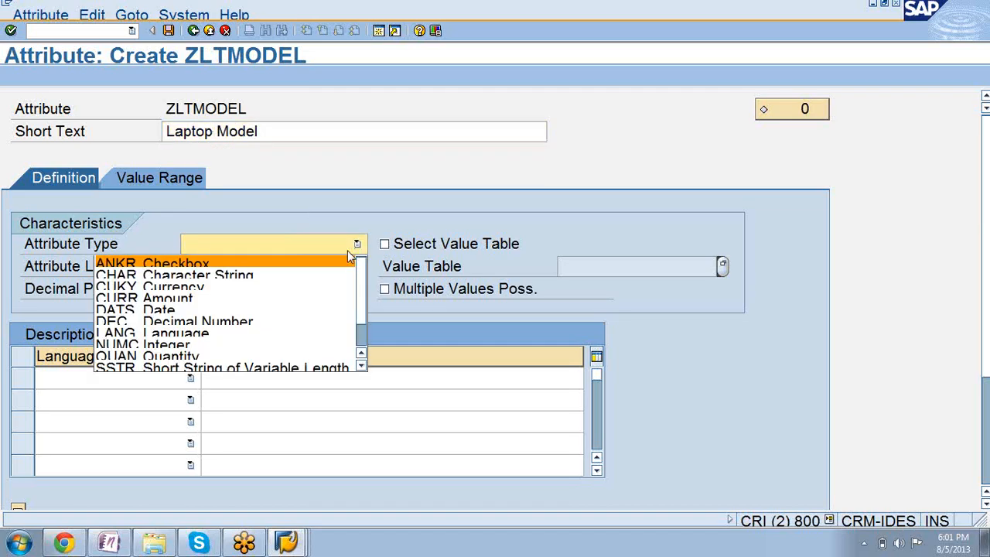
{"action": "left_click", "coordinate": [317, 344]}
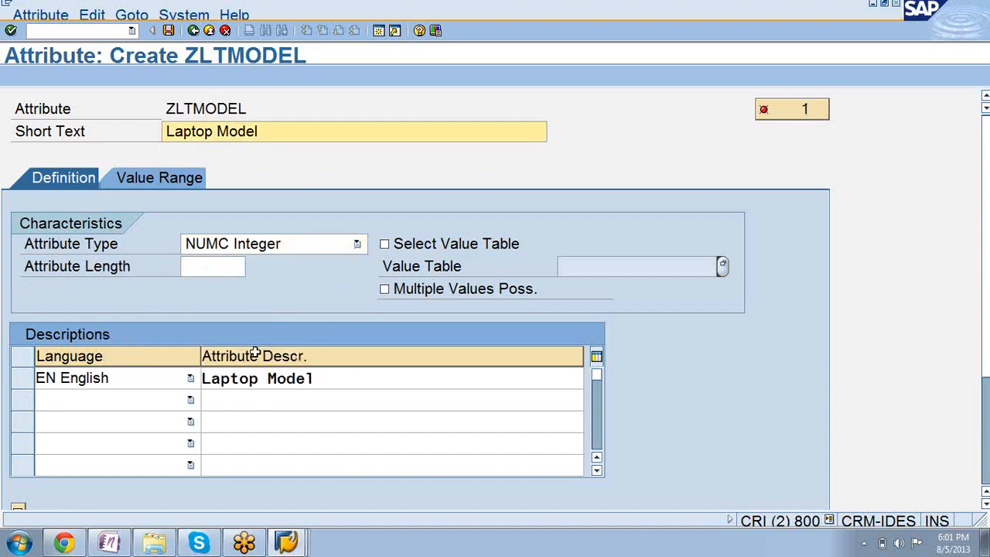
{"action": "left_click", "coordinate": [219, 267]}
{"action": "type", "text": "5"}
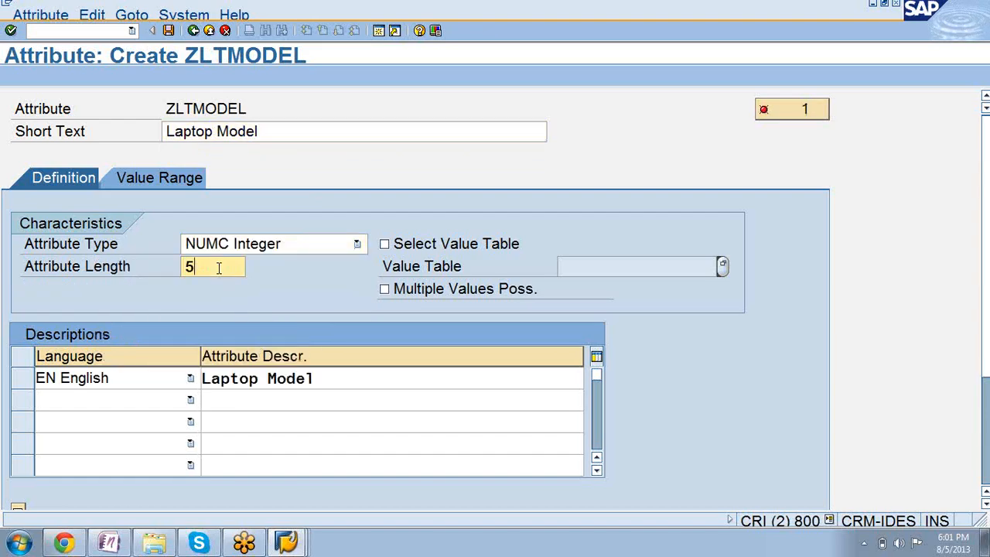
Enter 12345 and 23456 as the fixed values allowed for the laptop model attribute
{"action": "left_click", "coordinate": [170, 178]}
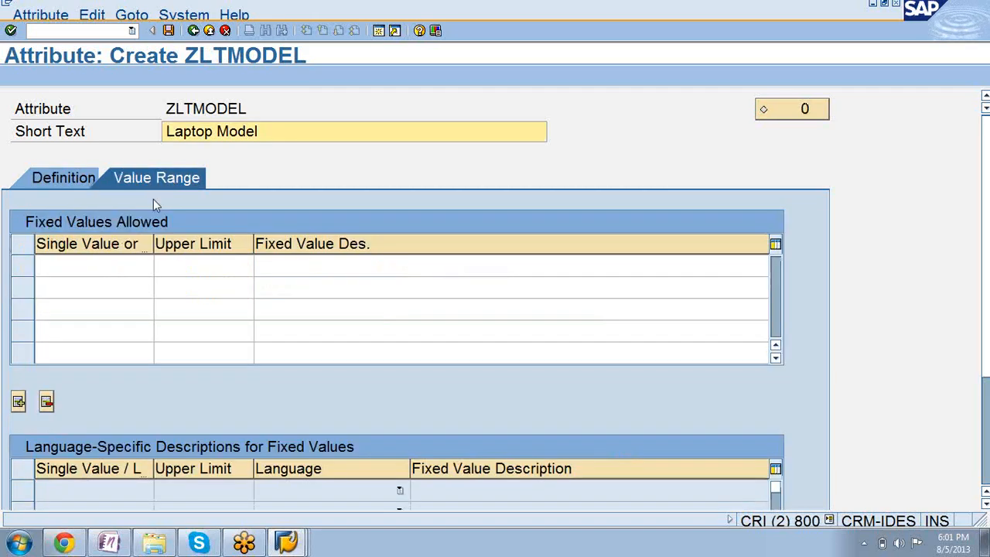
{"action": "left_click", "coordinate": [109, 264]}
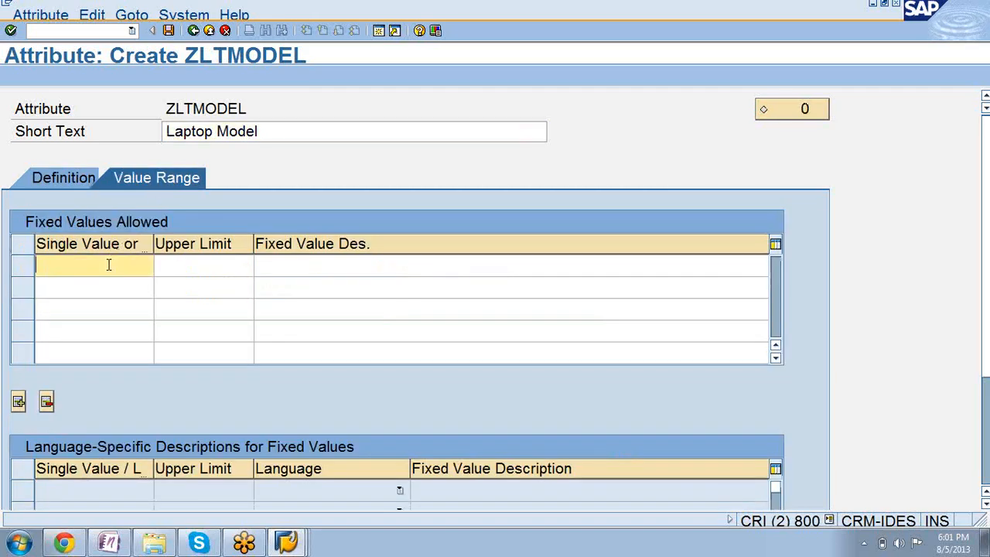
{"action": "type", "text": "12345"}
{"action": "left_click", "coordinate": [97, 287]}
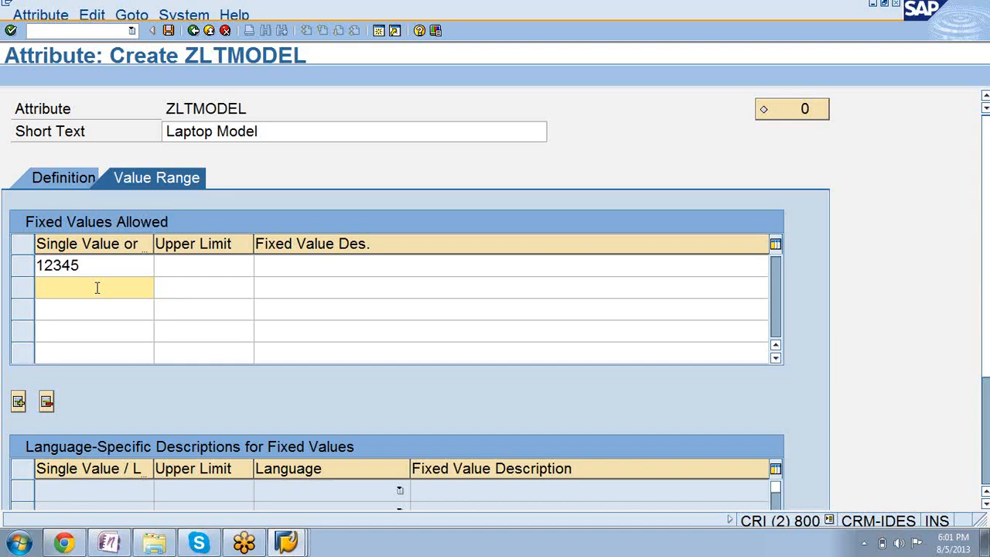
{"action": "left_click", "coordinate": [38, 267]}
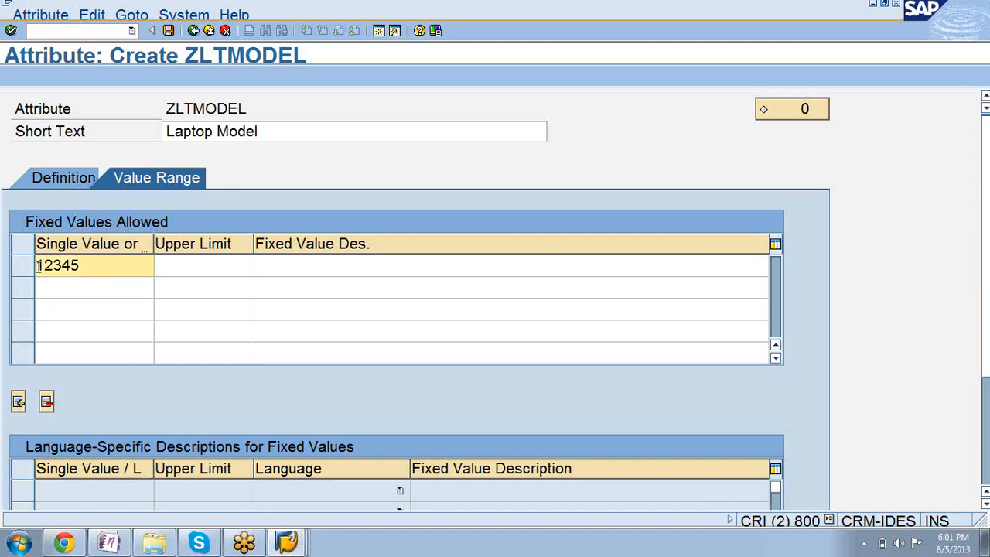
{"action": "left_click", "coordinate": [48, 293]}
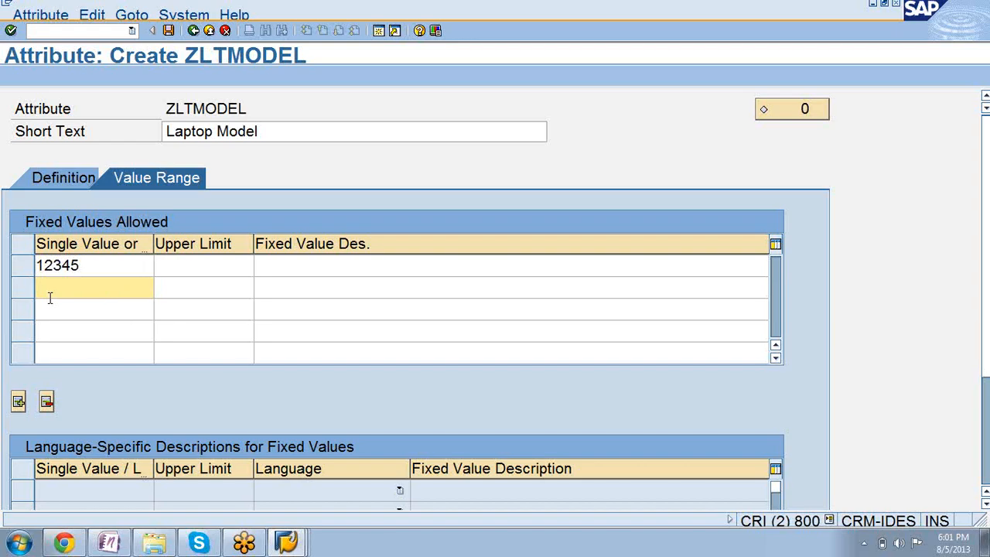
{"action": "type", "text": "23456"}
Describe the fixed value 12345 as I123 and 23456 as I234, and save the attribute
{"action": "left_click", "coordinate": [273, 267]}
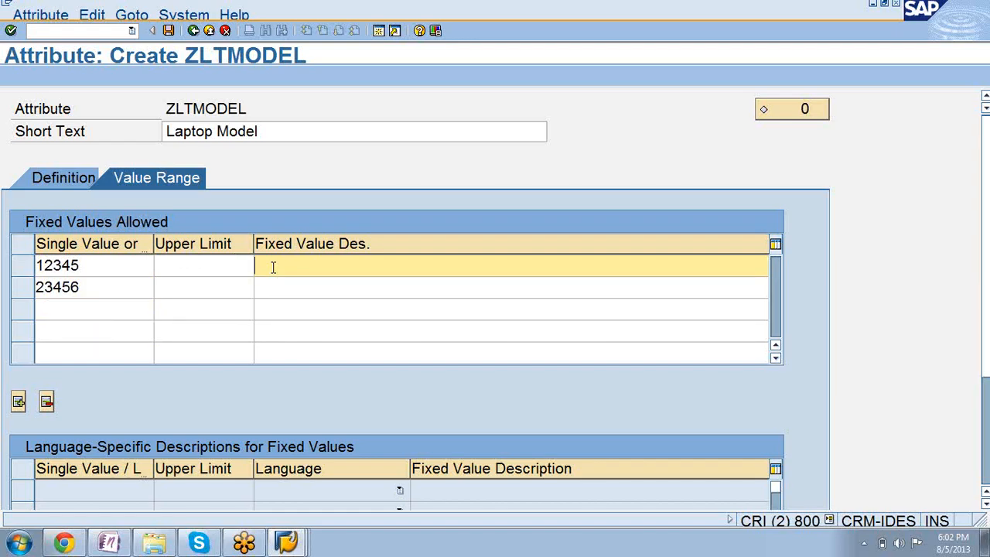
{"action": "type", "text": "I123"}
{"action": "left_click", "coordinate": [272, 281]}
{"action": "type", "text": "I"}
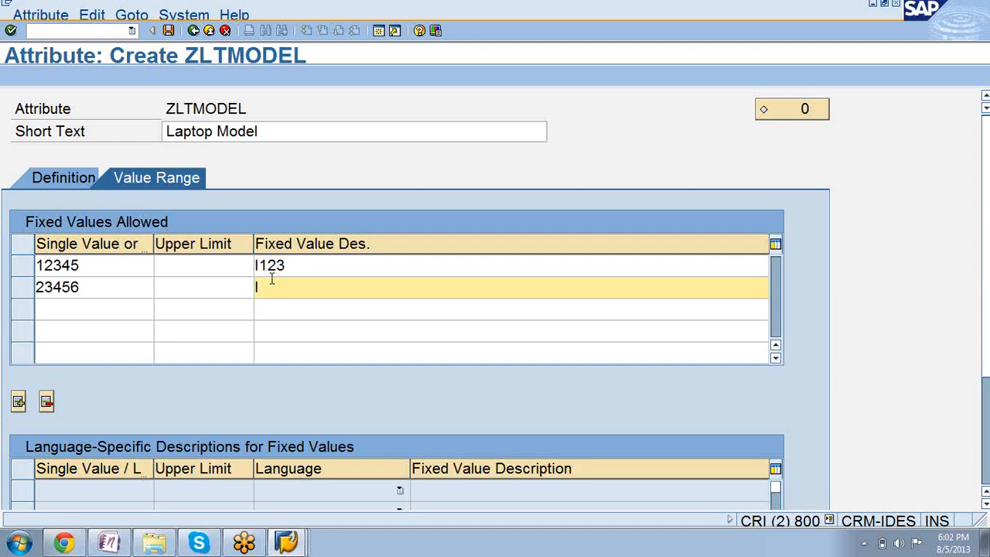
{"action": "type", "text": "234"}
{"action": "left_click", "coordinate": [167, 31]}
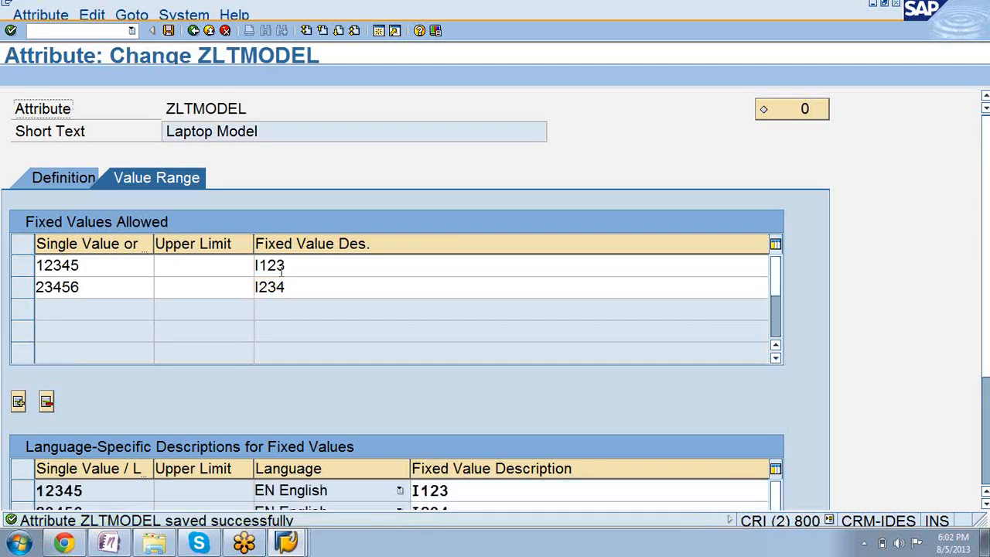
Leave the attribute and try to open the set type ZLTCHAR for changing
{"action": "left_click", "coordinate": [194, 31]}
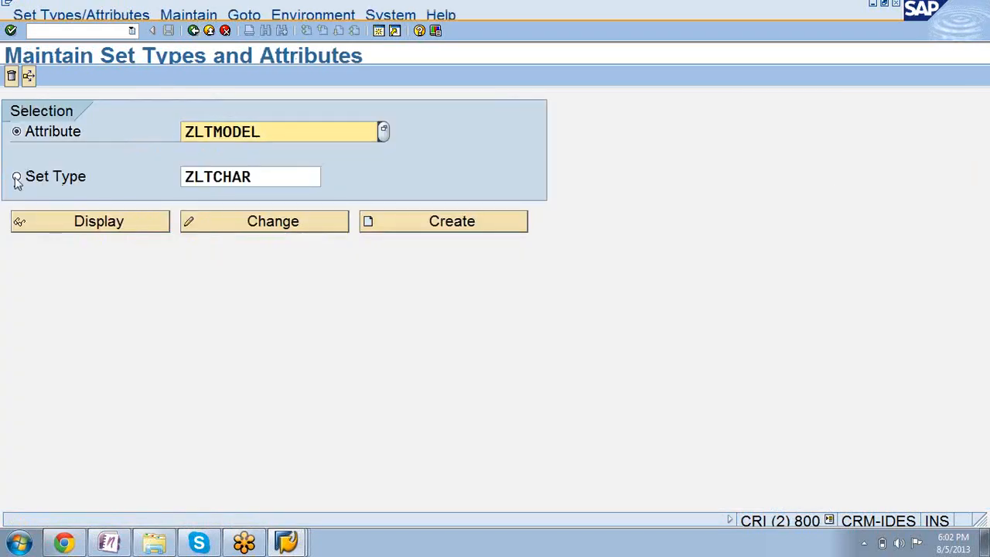
{"action": "left_click", "coordinate": [16, 178]}
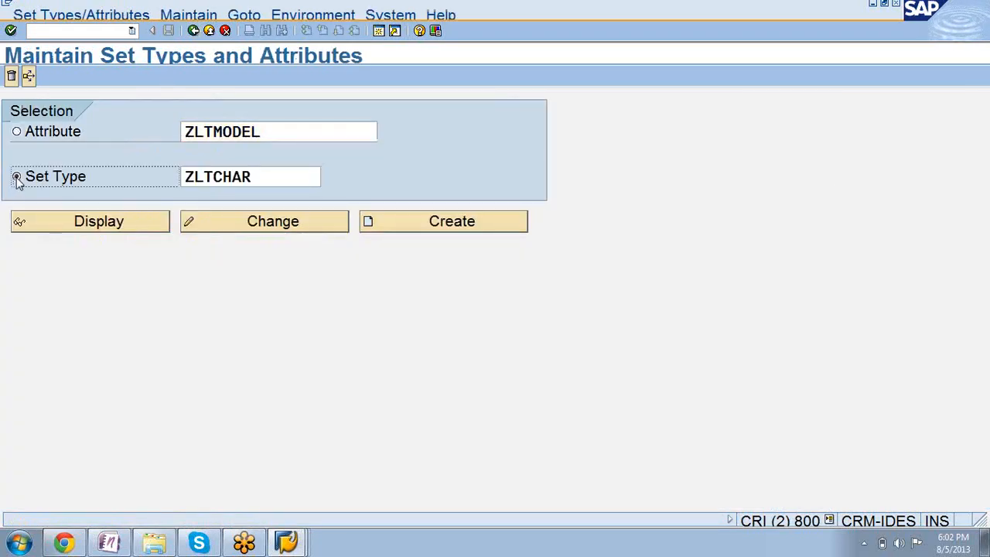
{"action": "left_click", "coordinate": [321, 224]}
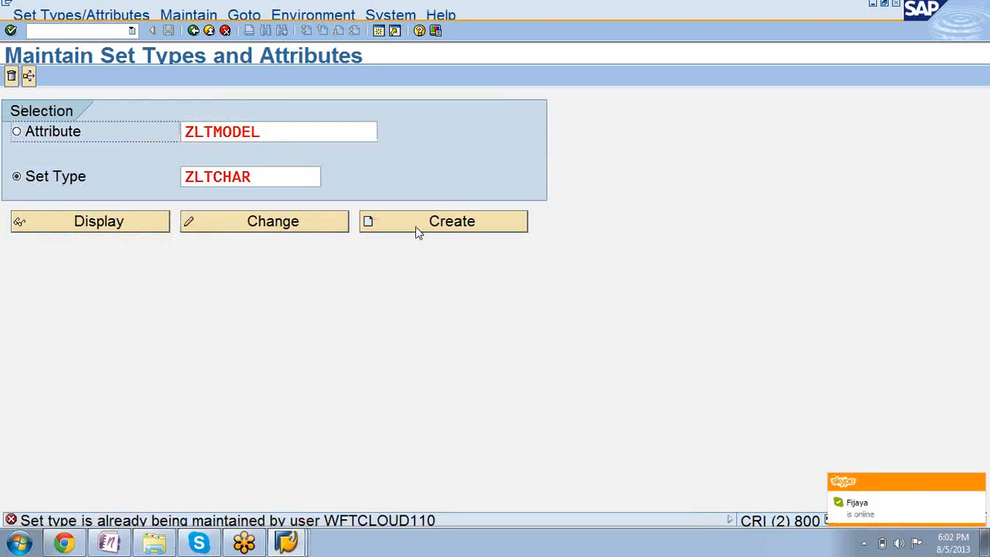
Switch to the session creating set type ZLTCHAR and assign the attribute ZLTMODEL as a key field
{"action": "left_click", "coordinate": [285, 543]}
{"action": "left_click", "coordinate": [273, 483]}
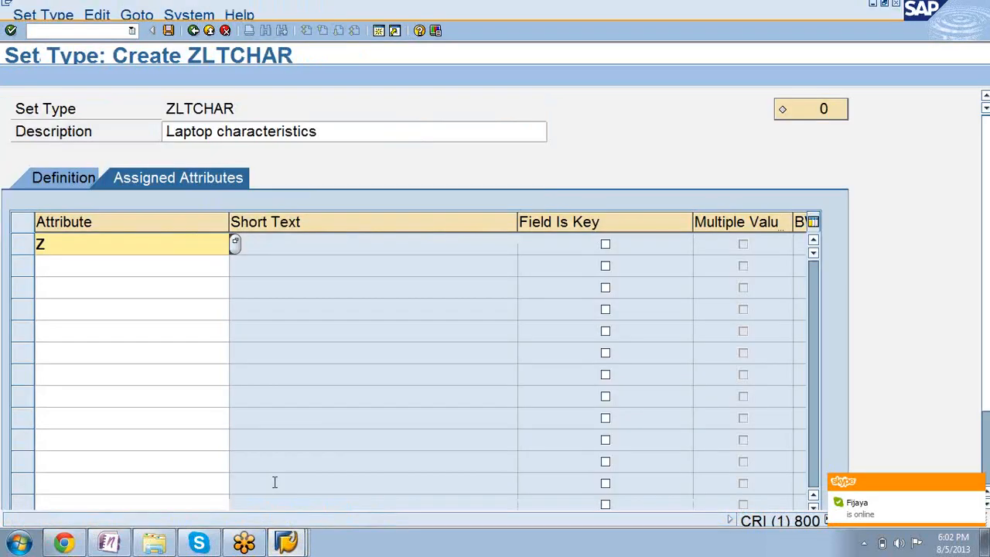
{"action": "type", "text": "1tmde"}
{"action": "key", "text": "BackSpace"}
{"action": "key", "text": "BackSpace"}
{"action": "type", "text": "odel"}
{"action": "key", "text": "Return"}
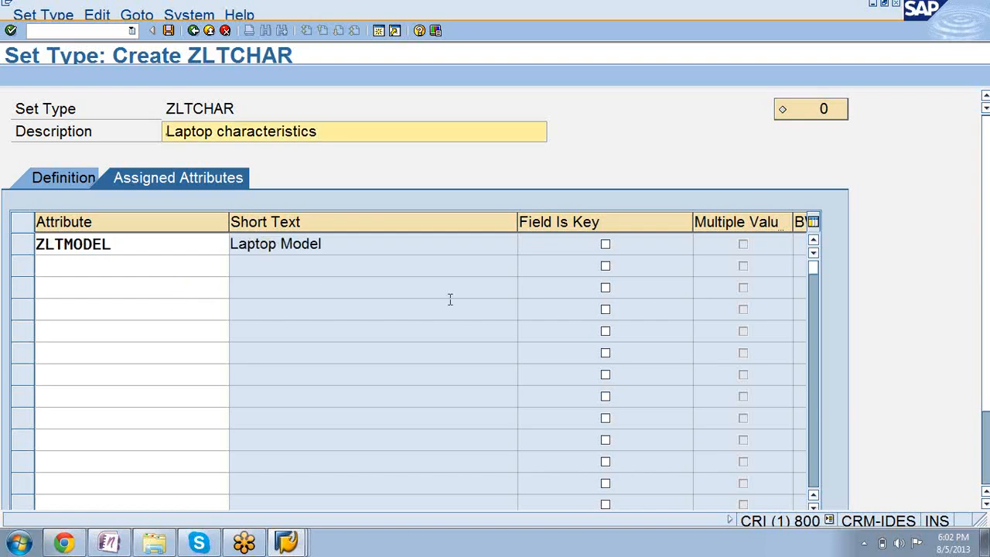
{"action": "left_click", "coordinate": [606, 245]}
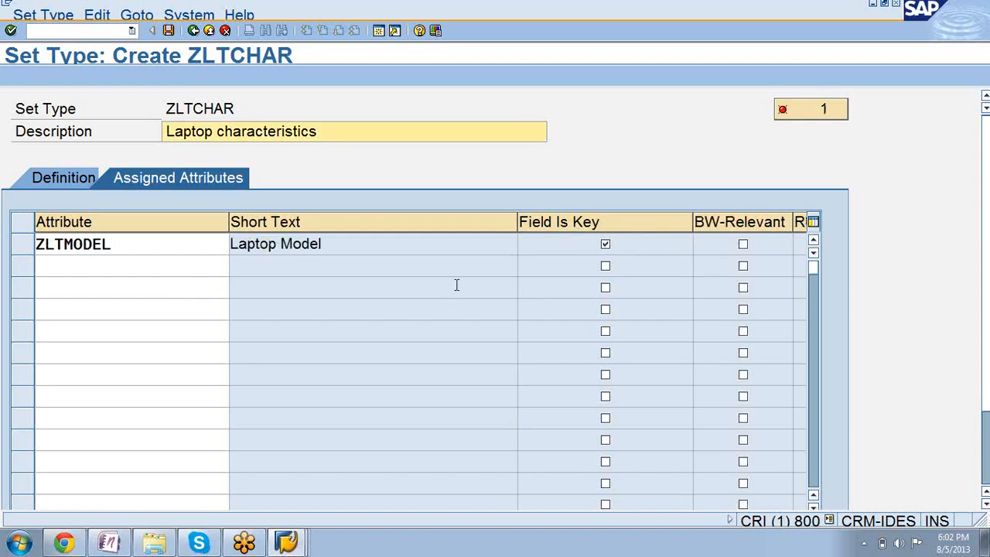
Assign the attribute ZLTCOLOR to the set type below ZLTMODEL
{"action": "left_click", "coordinate": [83, 274]}
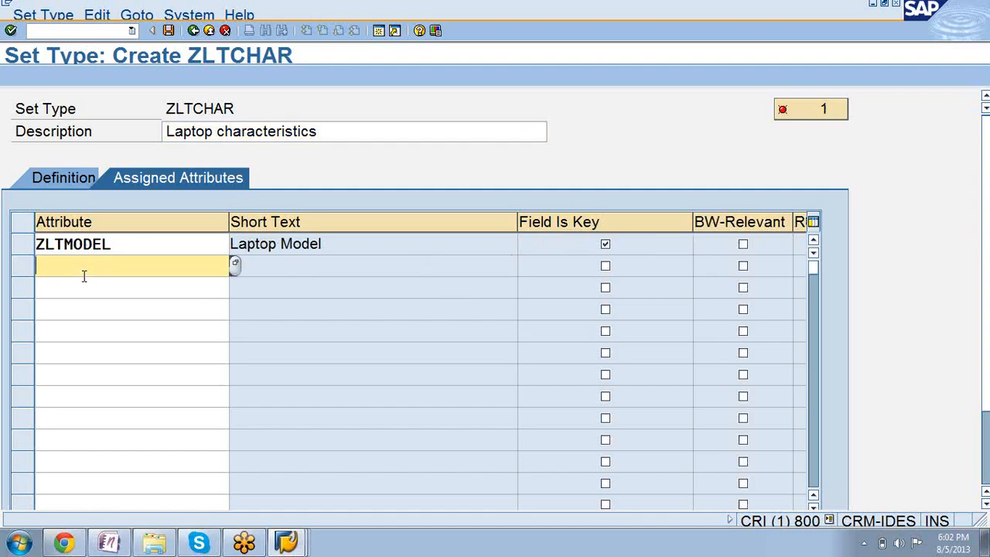
{"action": "type", "text": "Zlt"}
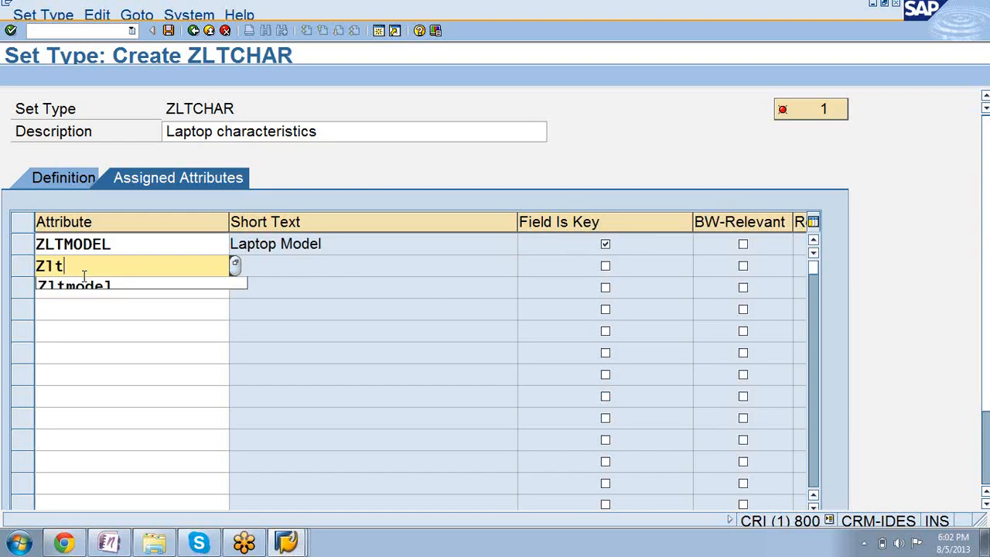
{"action": "key", "text": "BackSpace"}
{"action": "type", "text": "tcolor"}
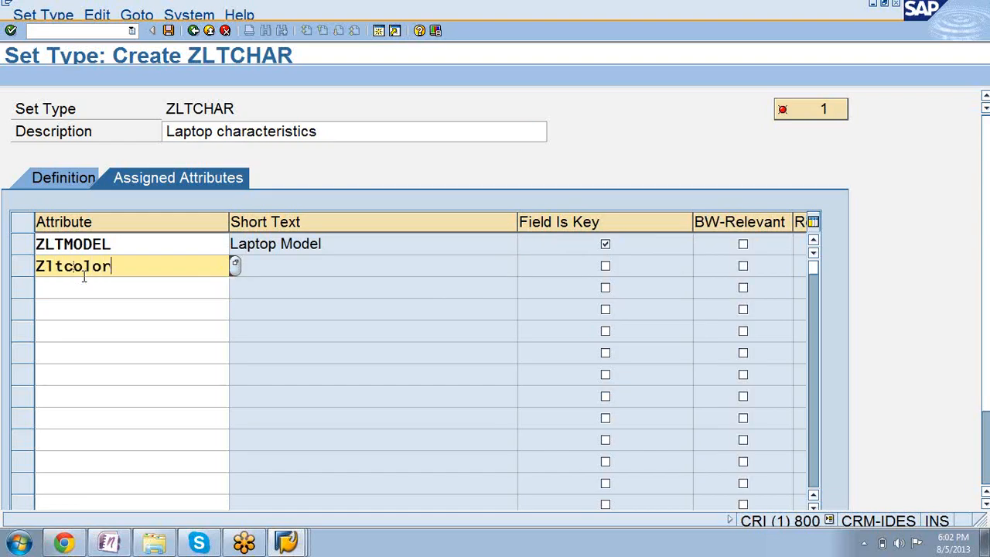
{"action": "key", "text": "Return"}
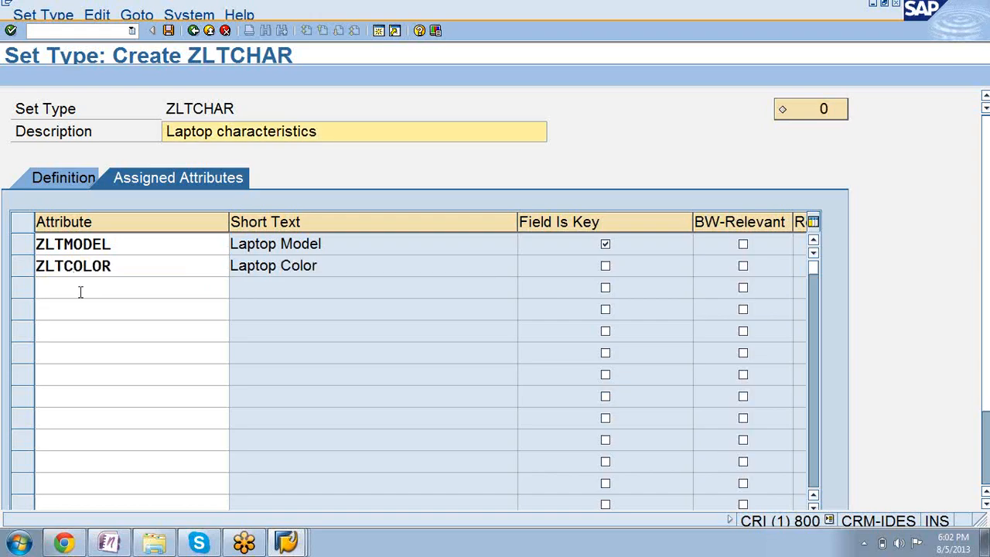
Assign the attribute ZLTPROCESSOR to the set type as its third attribute
{"action": "left_click", "coordinate": [79, 292]}
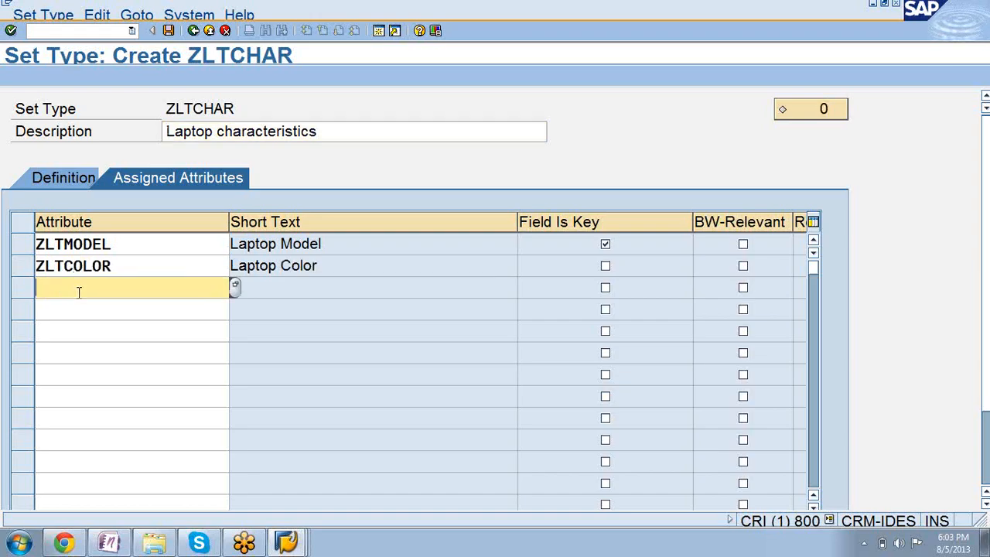
{"action": "type", "text": "Zl"}
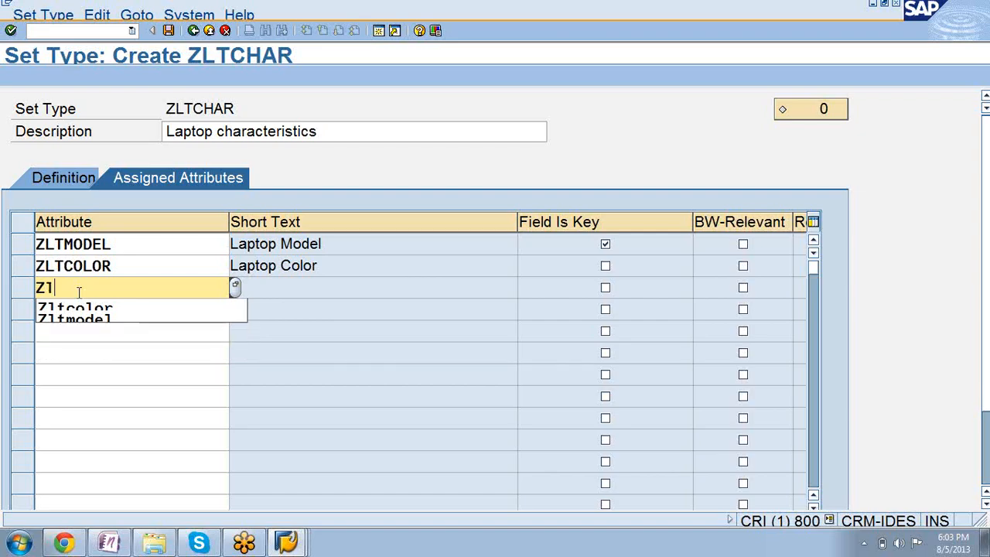
{"action": "type", "text": "tp"}
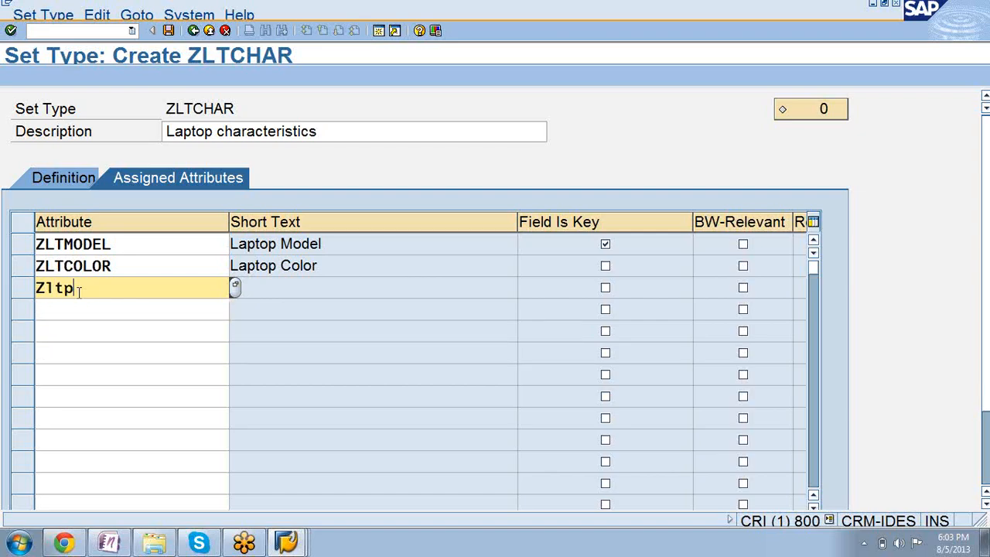
{"action": "type", "text": "rocessor"}
{"action": "key", "text": "Return"}
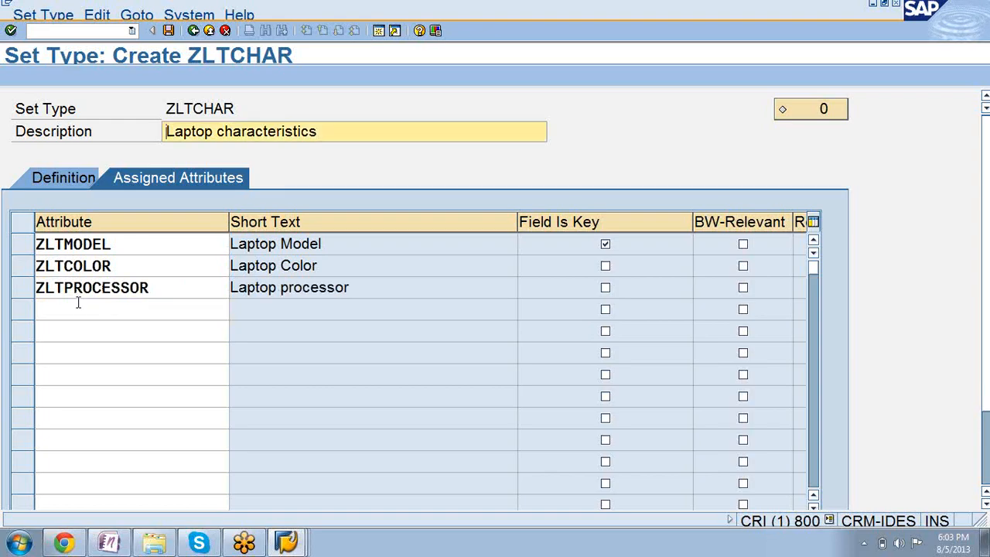
{"action": "left_click", "coordinate": [78, 305]}
{"action": "type", "text": "Zl"}
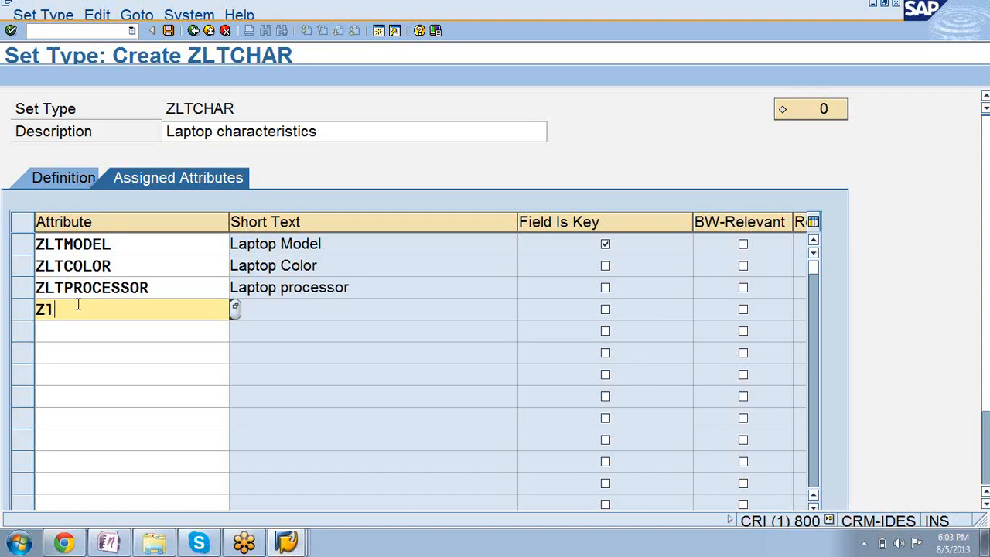
{"action": "type", "text": "t"}
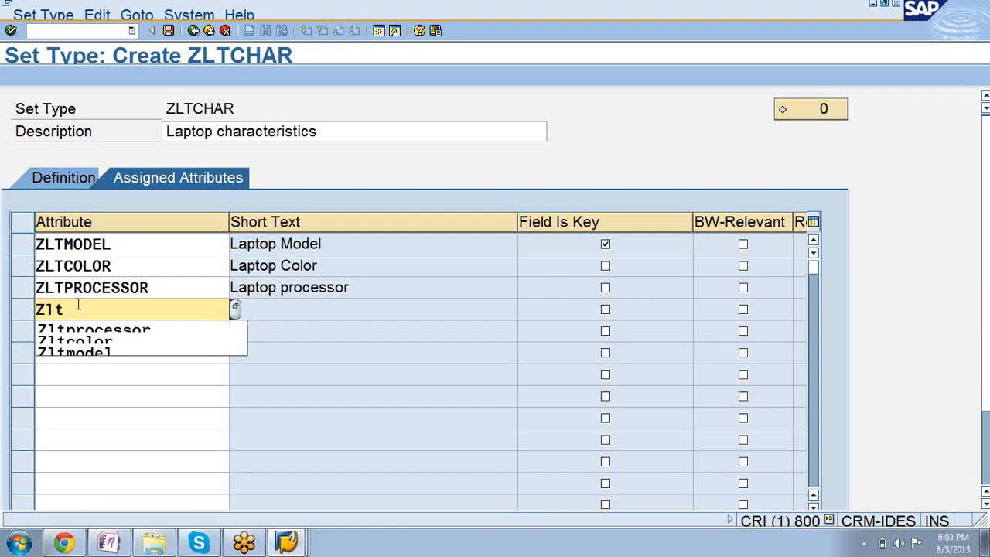
{"action": "key", "text": "BackSpace"}
{"action": "key", "text": "BackSpace"}
{"action": "key", "text": "BackSpace"}
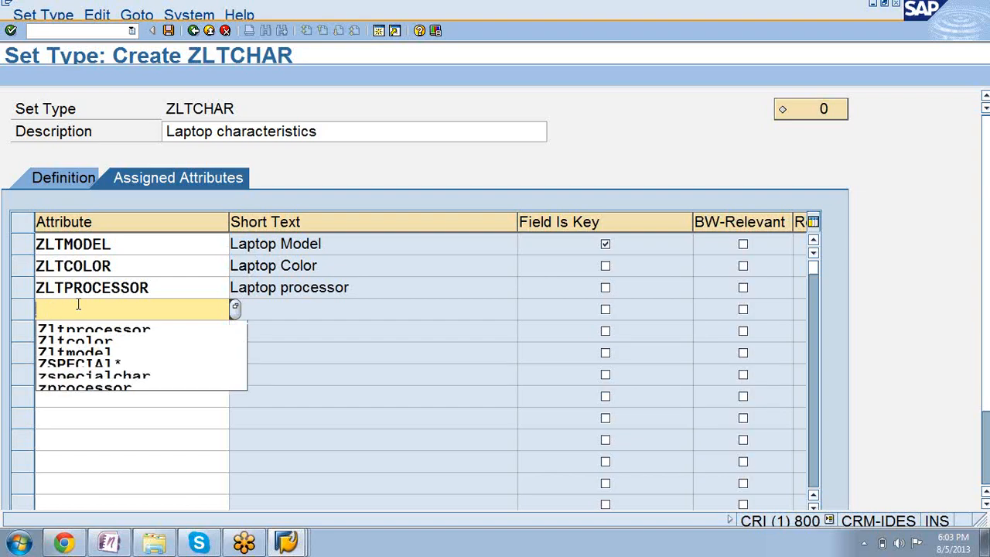
Save the set type ZLTCHAR with its three assigned attributes
{"action": "left_click", "coordinate": [170, 30]}
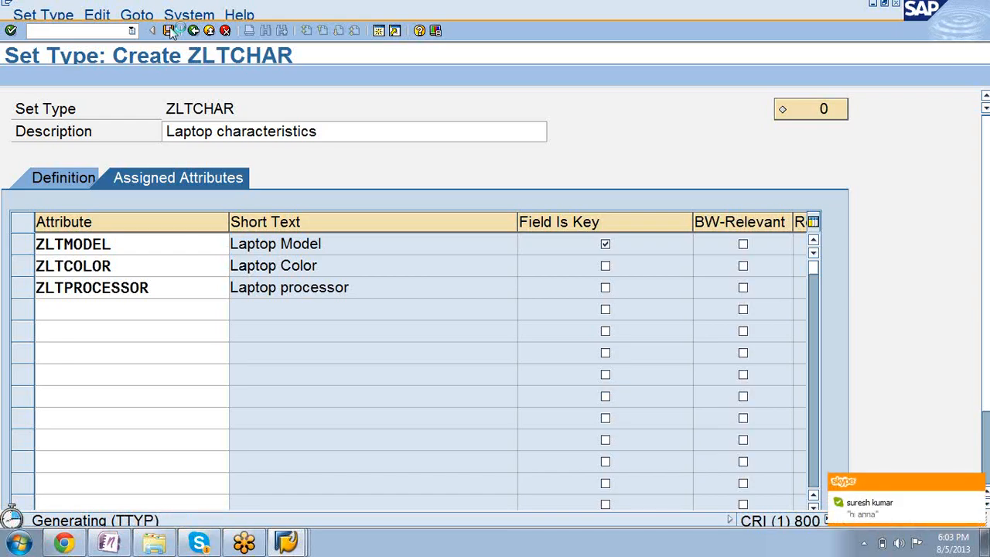
{"action": "left_click", "coordinate": [978, 484]}
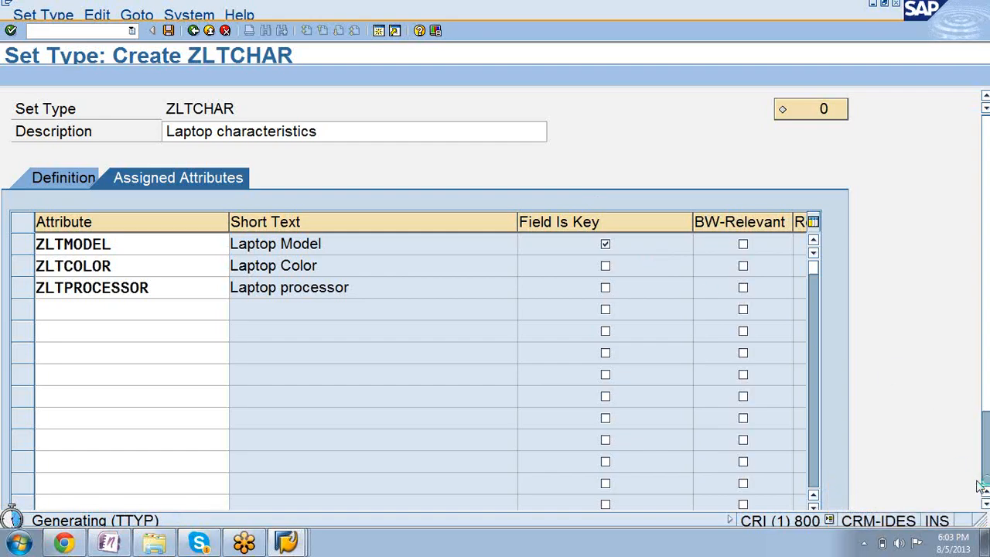
Switch to Skype, answer the contact's unread chat with "in a class" and return to the set type
{"action": "left_click", "coordinate": [200, 544]}
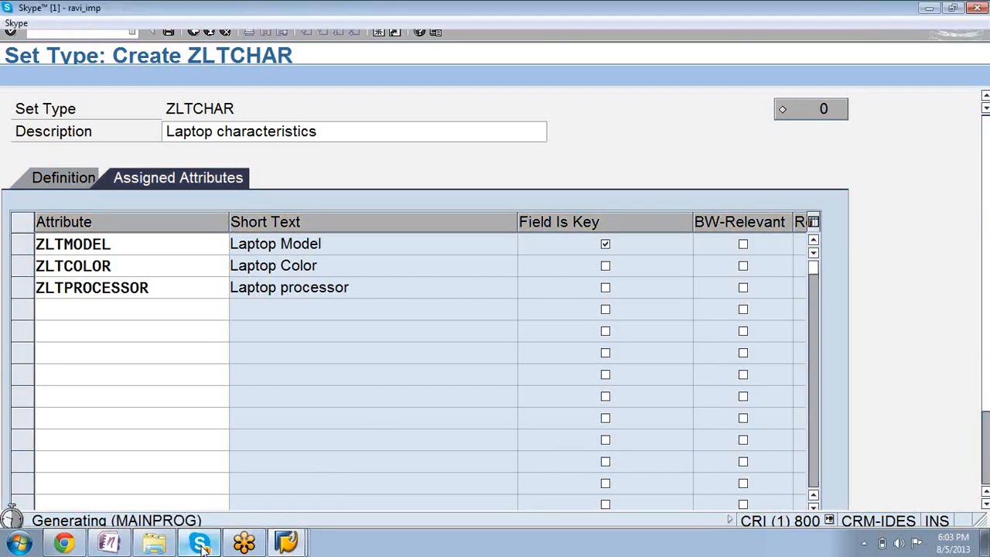
{"action": "left_click", "coordinate": [169, 150]}
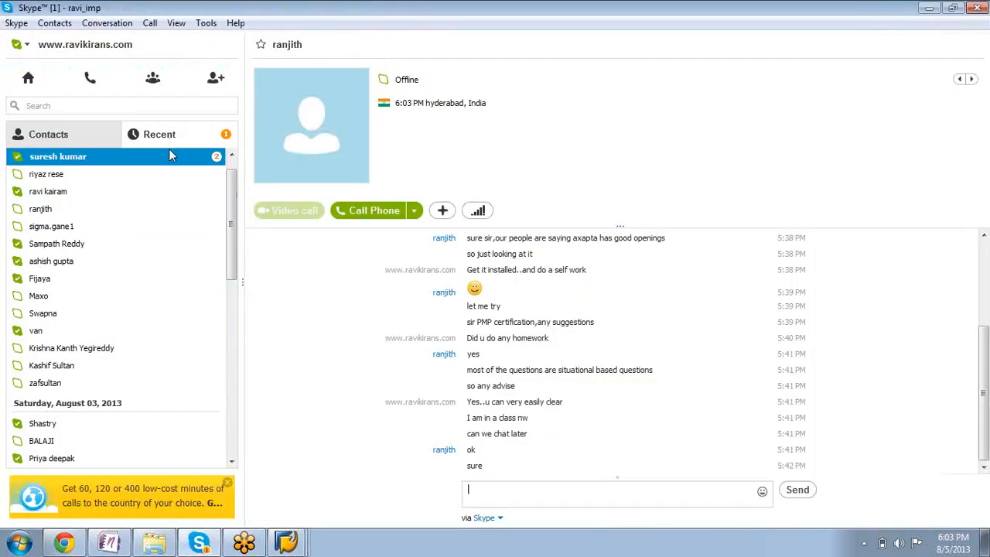
{"action": "left_click", "coordinate": [533, 494]}
{"action": "type", "text": "in a clas"}
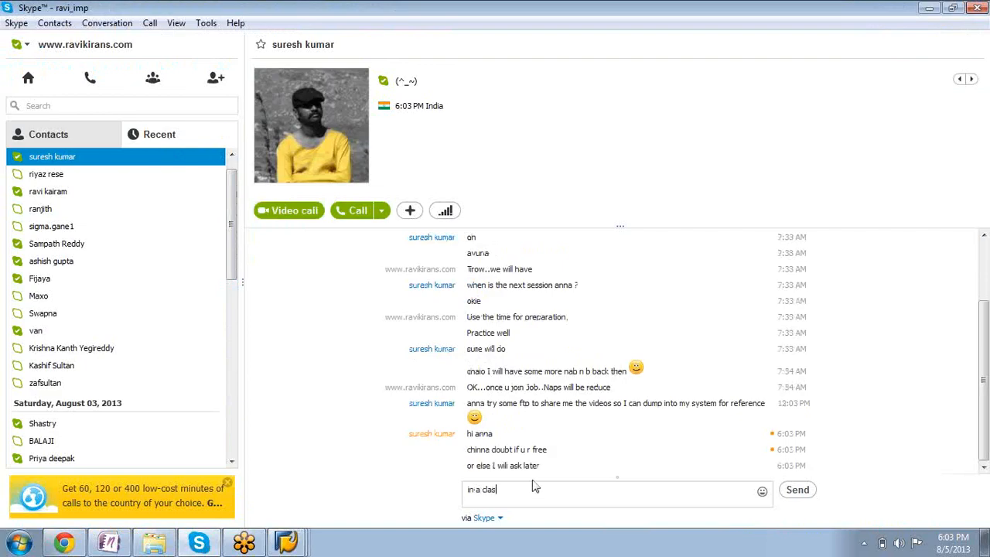
{"action": "type", "text": "s"}
{"action": "key", "text": "Return"}
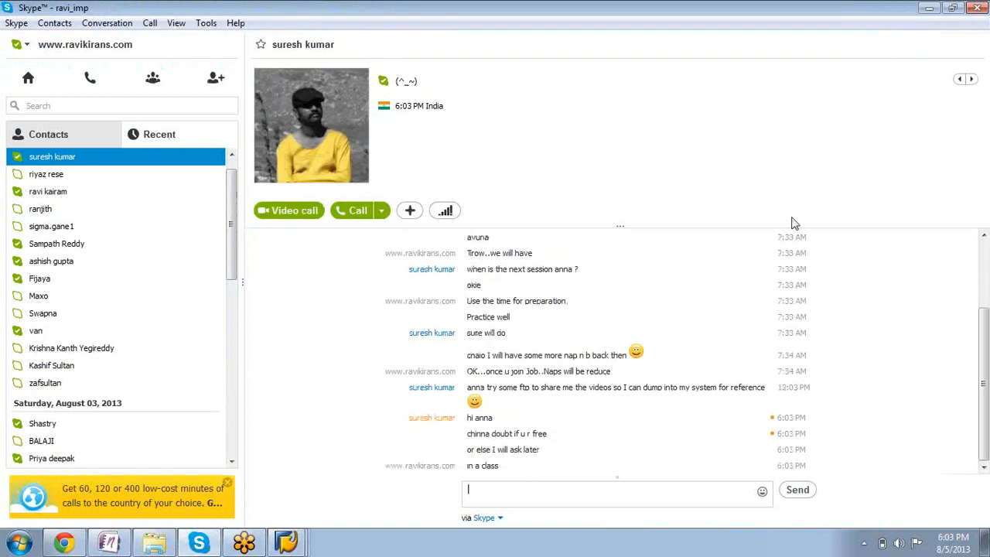
{"action": "left_click", "coordinate": [928, 8]}
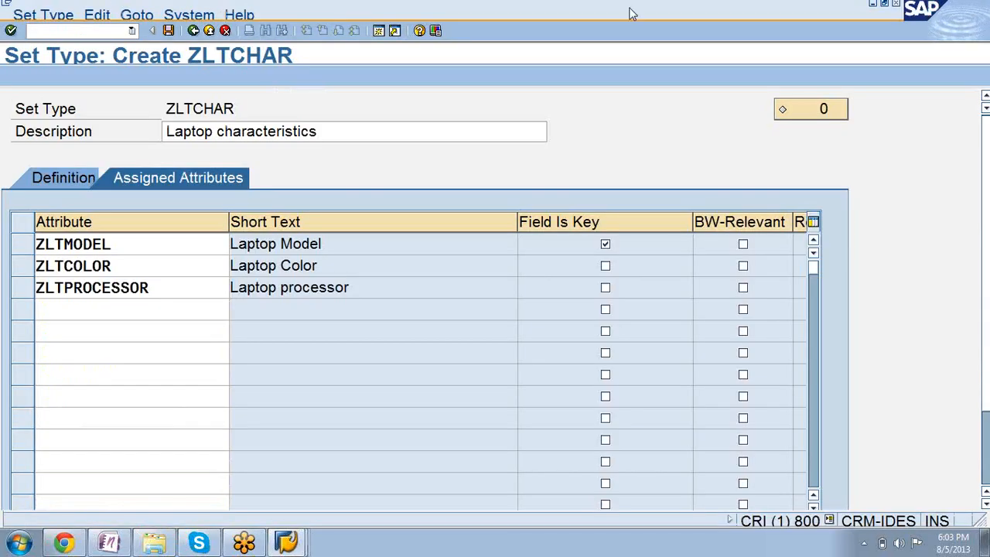
Save the set type again and go back to the selection of set types and attributes
{"action": "left_click", "coordinate": [167, 33]}
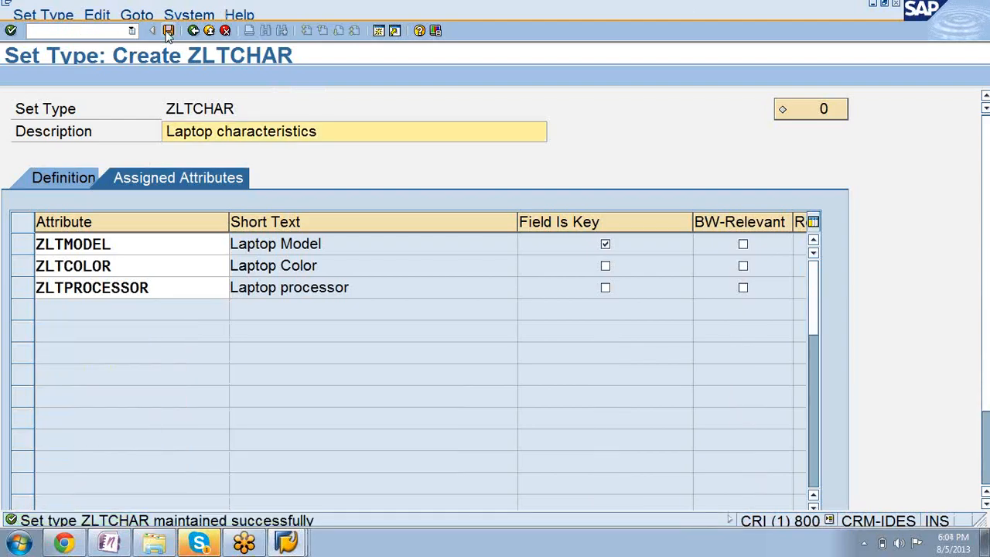
{"action": "left_click", "coordinate": [167, 33]}
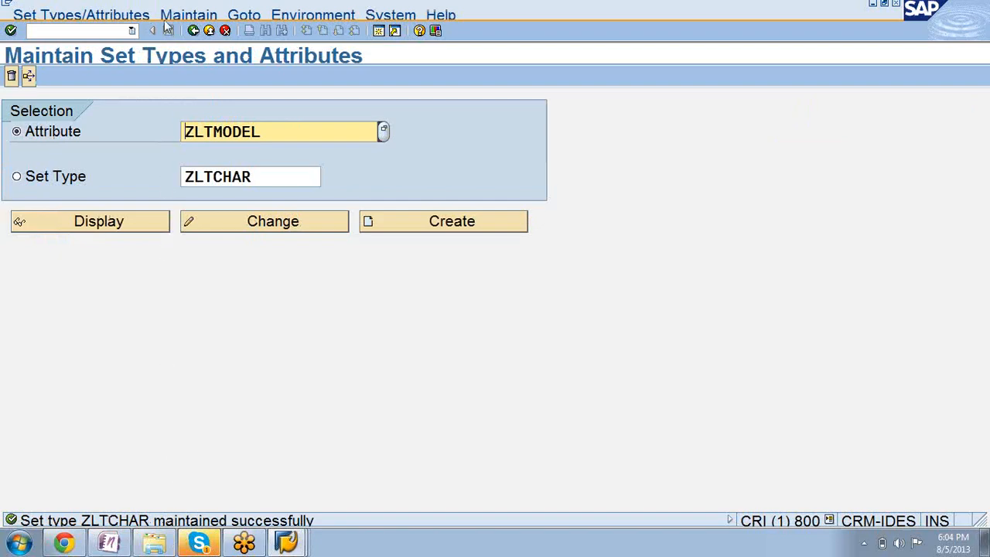
Run the transaction /ncomm_hierarchy to open the maintenance of categories and hierarchies
{"action": "left_click", "coordinate": [131, 31]}
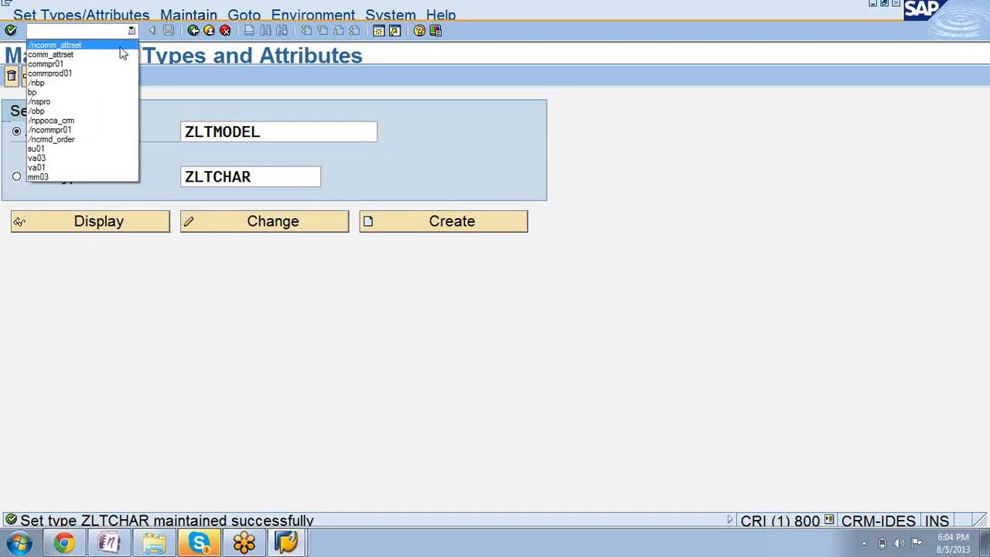
{"action": "left_click", "coordinate": [117, 46]}
{"action": "left_click", "coordinate": [111, 31]}
{"action": "key", "text": "BackSpace"}
{"action": "key", "text": "BackSpace"}
{"action": "key", "text": "BackSpace"}
{"action": "key", "text": "BackSpace"}
{"action": "key", "text": "BackSpace"}
{"action": "key", "text": "BackSpace"}
{"action": "key", "text": "BackSpace"}
{"action": "type", "text": "hierarchy"}
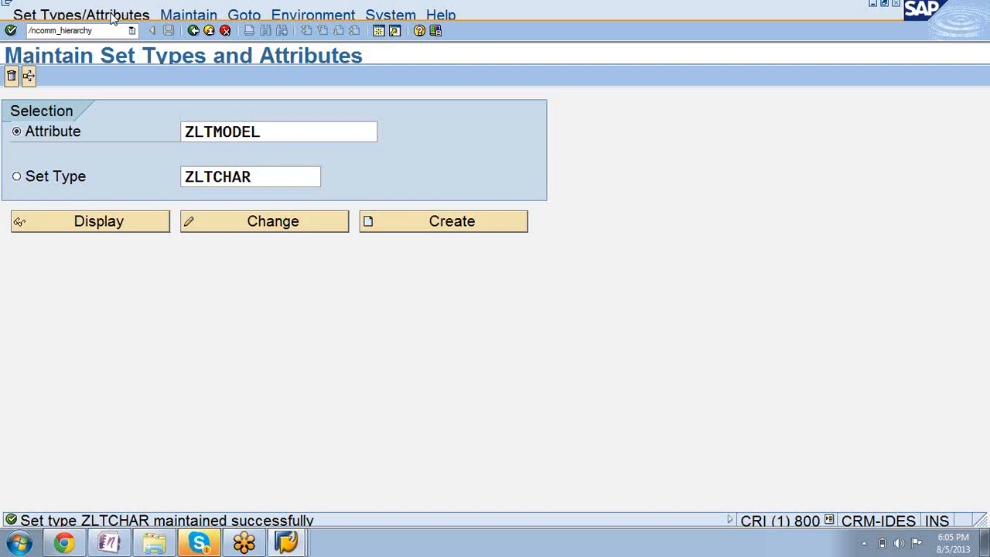
{"action": "key", "text": "Return"}
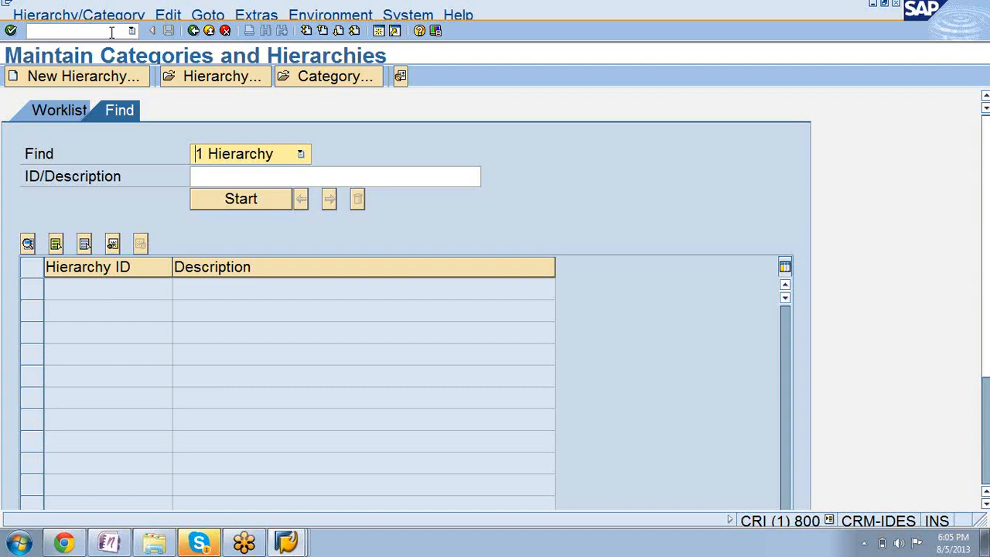
Search for all hierarchies without an ID restriction and look through the list as far as the R3 hierarchies
{"action": "left_click", "coordinate": [243, 206]}
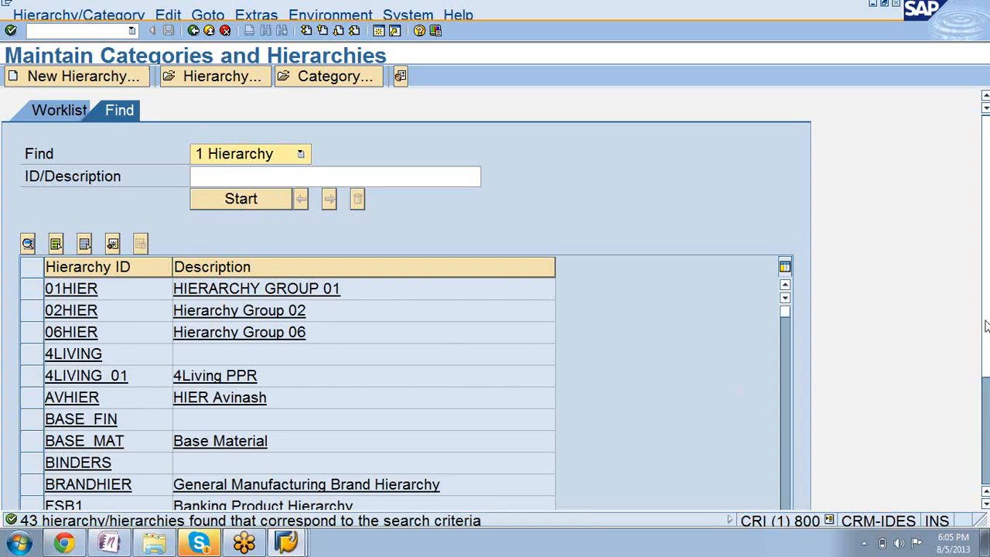
{"action": "scroll", "coordinate": [986, 310], "scroll_direction": "down", "scroll_amount": 3}
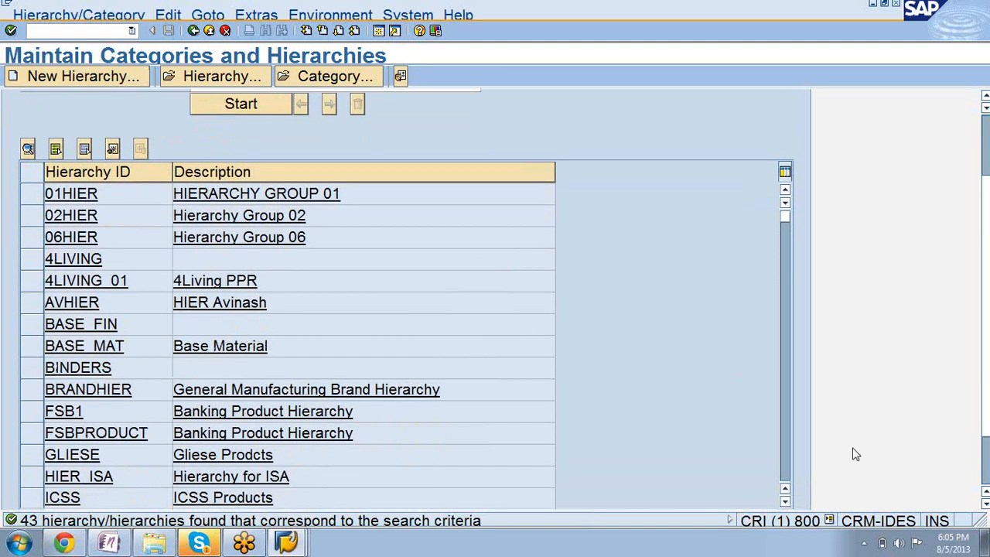
{"action": "left_click", "coordinate": [785, 504]}
{"action": "left_click", "coordinate": [786, 503]}
{"action": "left_click", "coordinate": [785, 504]}
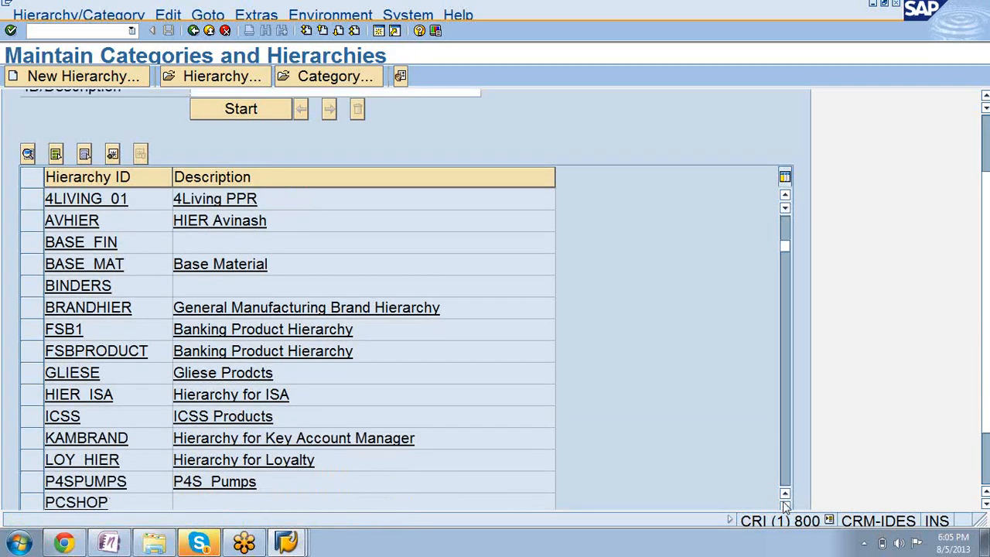
{"action": "left_click", "coordinate": [785, 503]}
{"action": "left_click", "coordinate": [785, 503]}
{"action": "left_click", "coordinate": [785, 504]}
{"action": "left_click", "coordinate": [785, 504]}
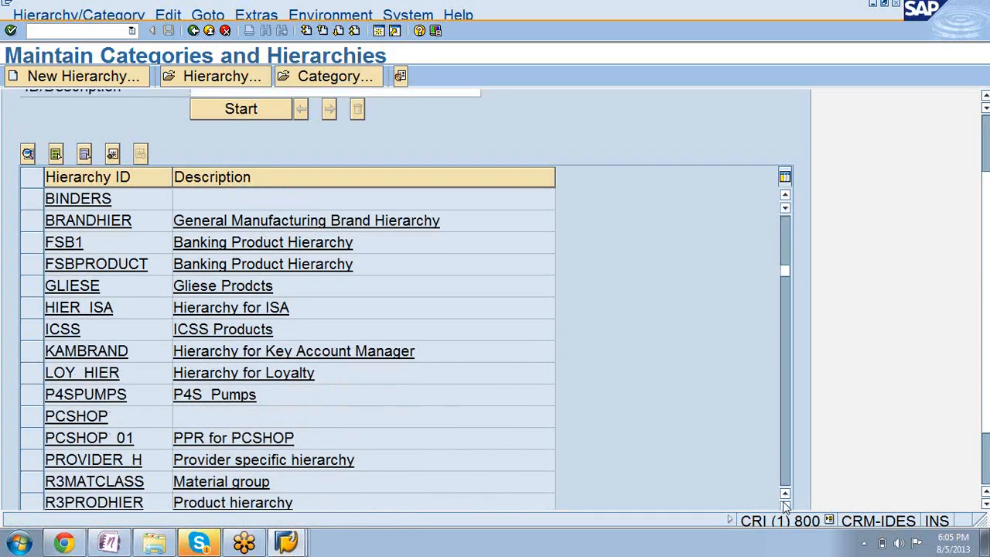
{"action": "left_click", "coordinate": [785, 504]}
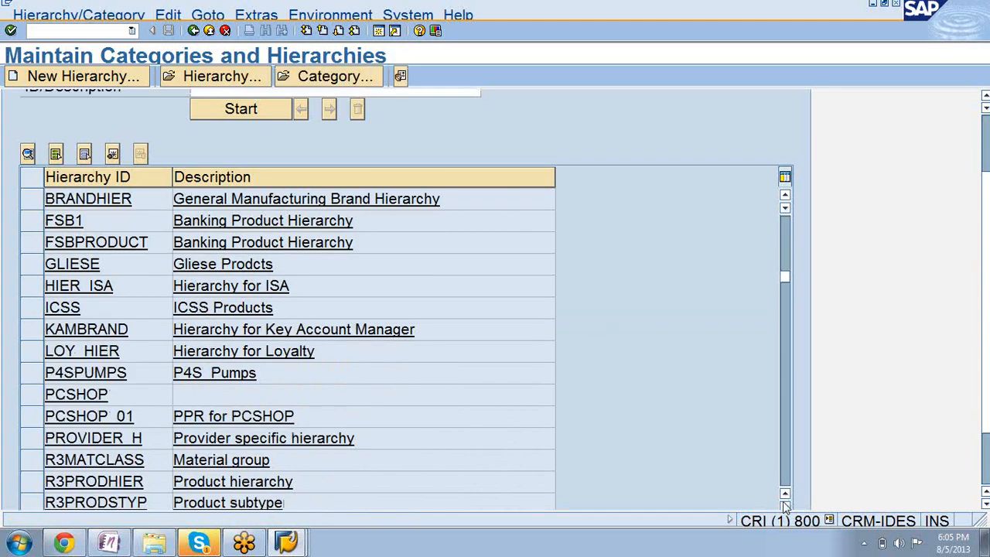
{"action": "left_click", "coordinate": [786, 503]}
{"action": "left_click", "coordinate": [785, 503]}
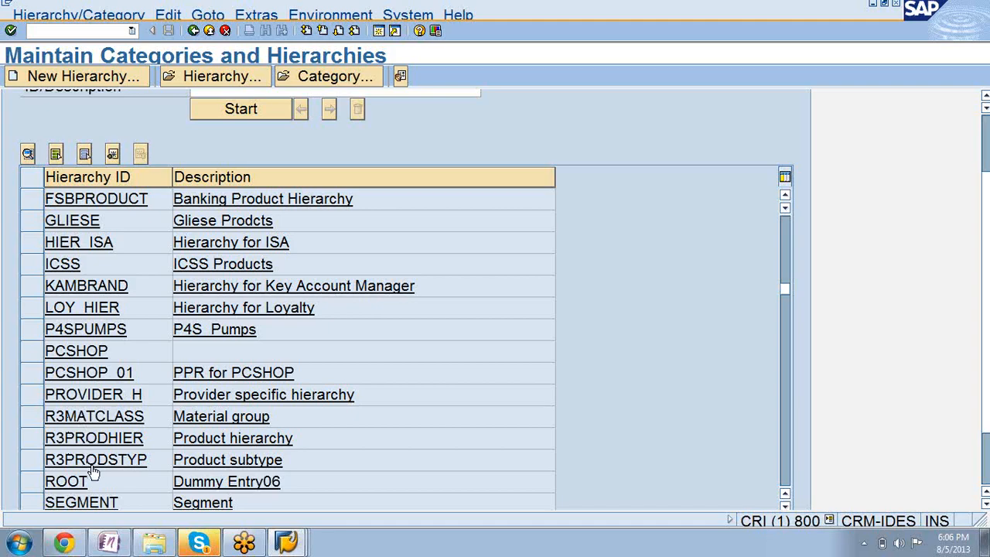
Display the hierarchy R3MATCLASS, view the material groups under its IDES Backend category and return to the hierarchy list
{"action": "left_click", "coordinate": [83, 418]}
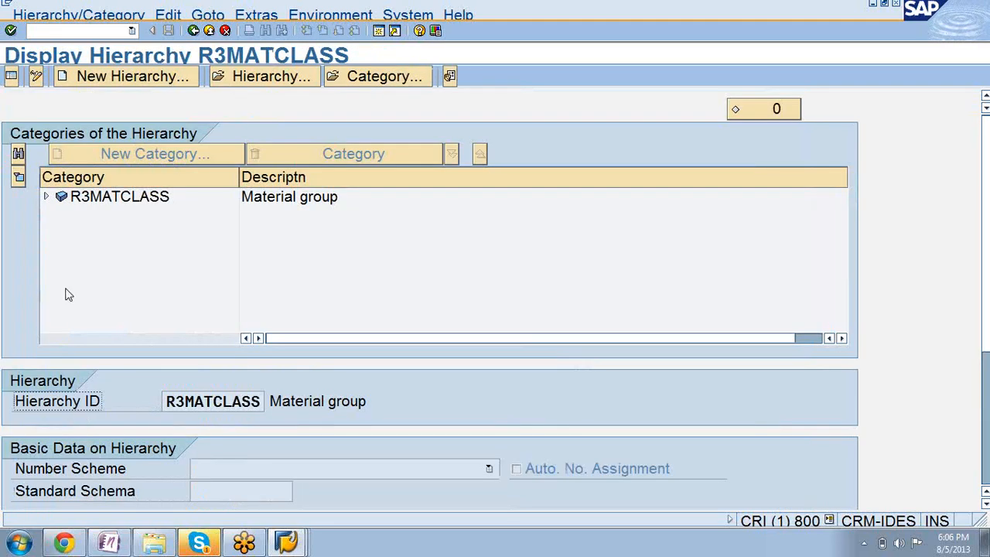
{"action": "left_click", "coordinate": [45, 198]}
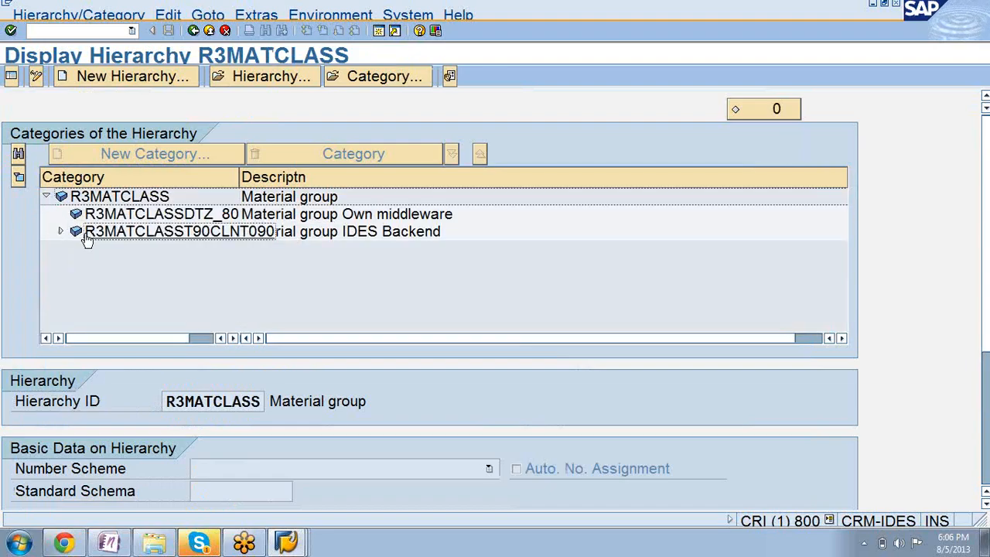
{"action": "left_click", "coordinate": [60, 232]}
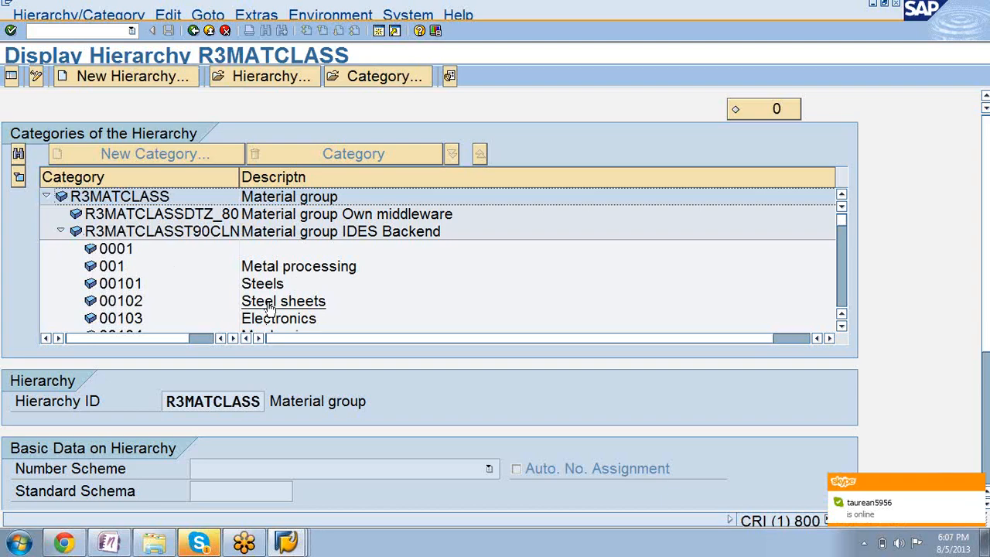
{"action": "left_click", "coordinate": [193, 31]}
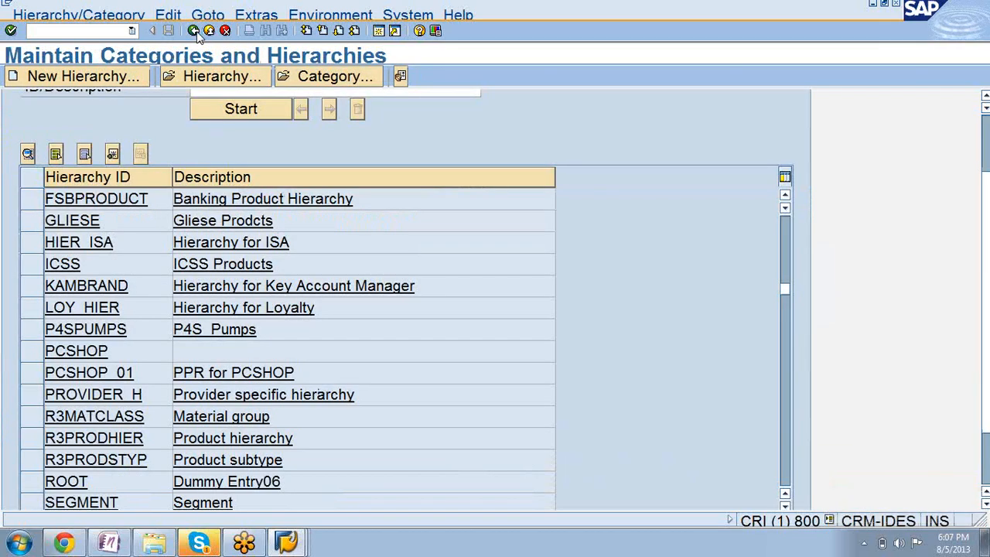
Display the hierarchy R3PRODHIER and expand its root and the category 00125 Hardware
{"action": "left_click", "coordinate": [91, 437]}
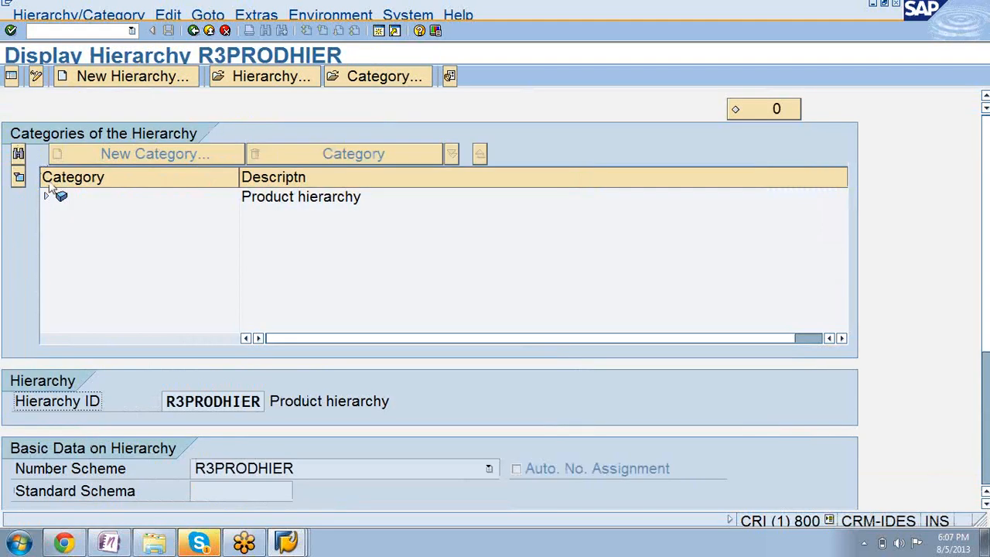
{"action": "left_click", "coordinate": [46, 197]}
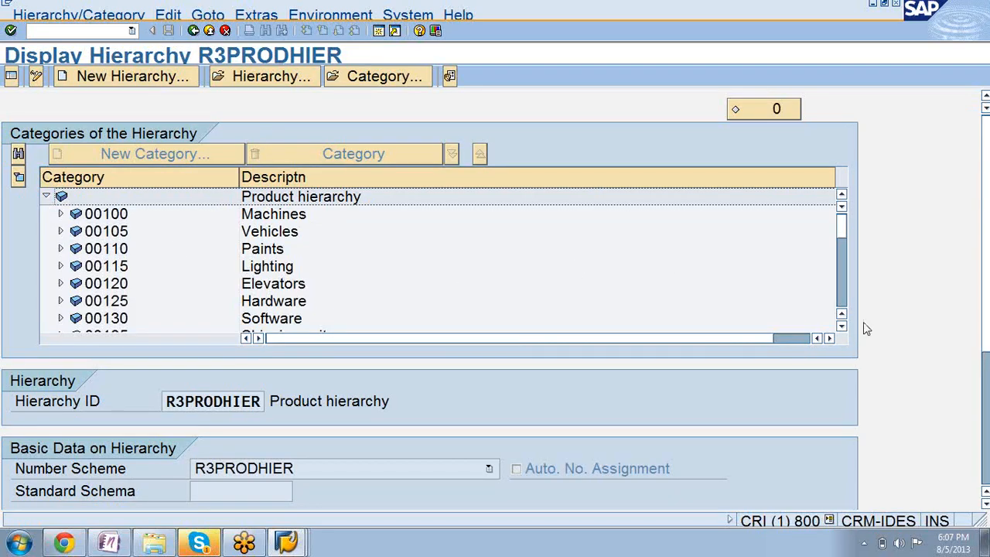
{"action": "left_click", "coordinate": [842, 326]}
{"action": "left_click", "coordinate": [842, 326]}
{"action": "left_click", "coordinate": [842, 326]}
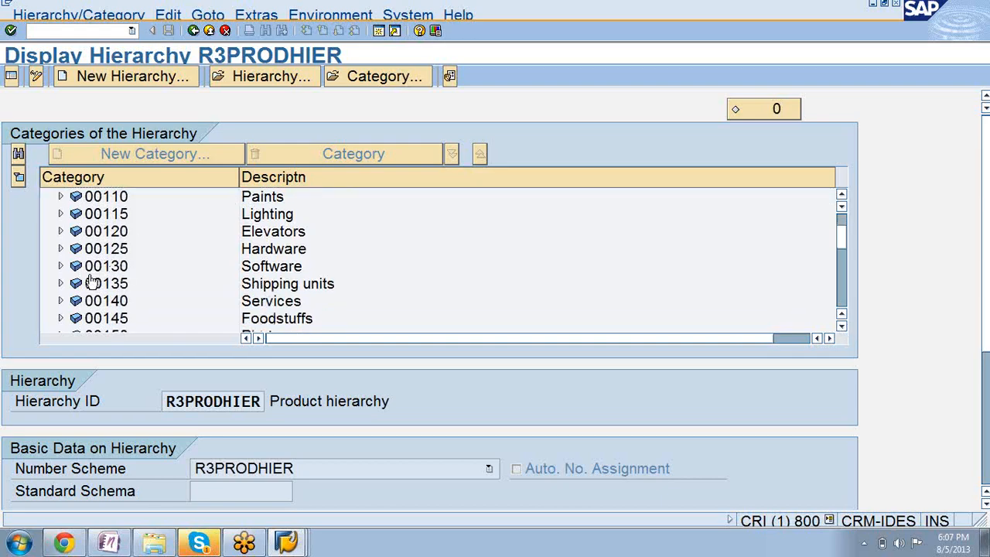
{"action": "left_click", "coordinate": [61, 249]}
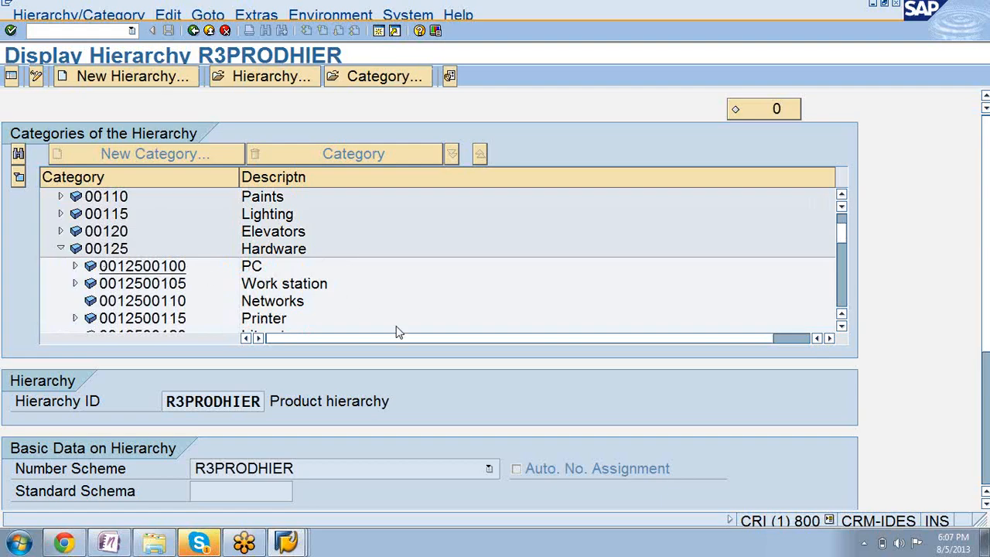
{"action": "left_click", "coordinate": [843, 326]}
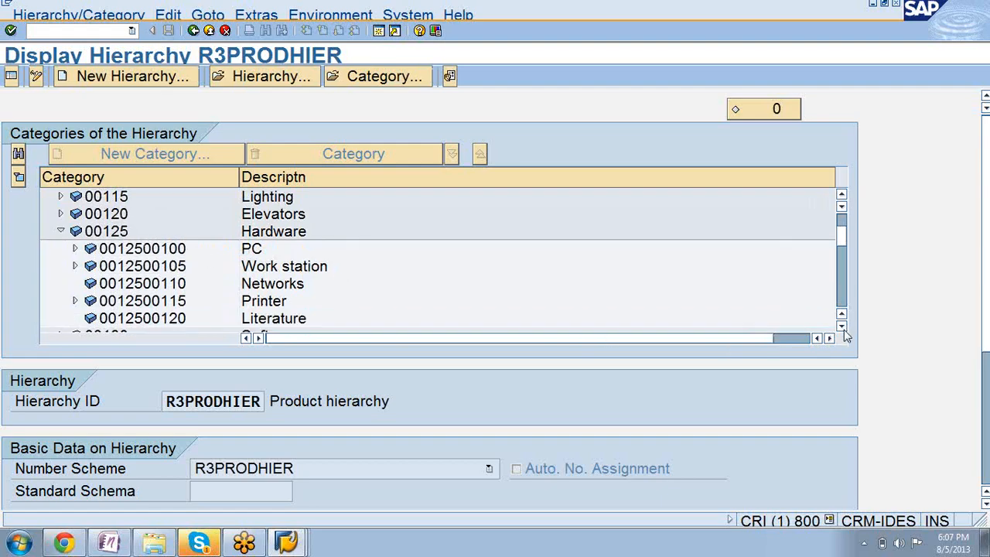
{"action": "left_click", "coordinate": [844, 327]}
{"action": "left_click", "coordinate": [843, 328]}
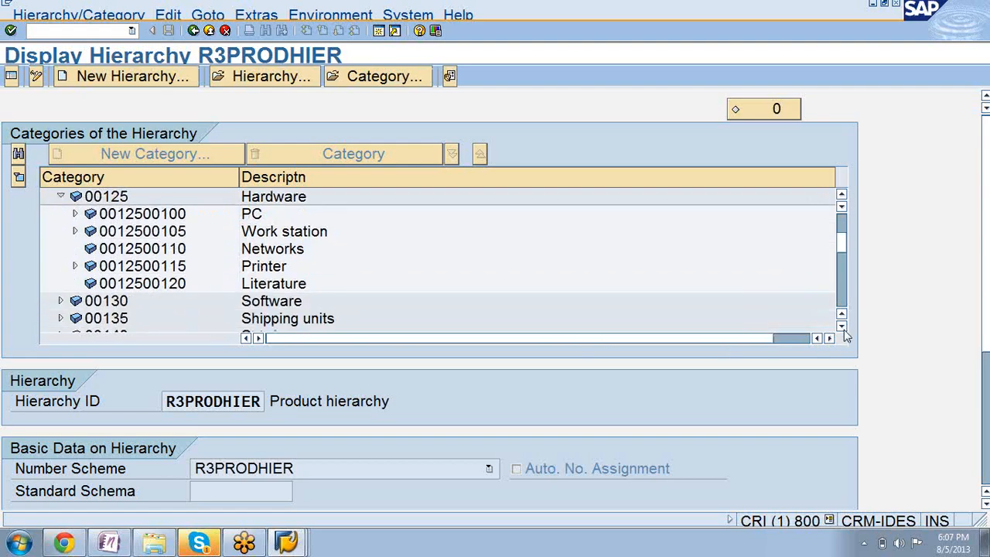
{"action": "left_click", "coordinate": [76, 214]}
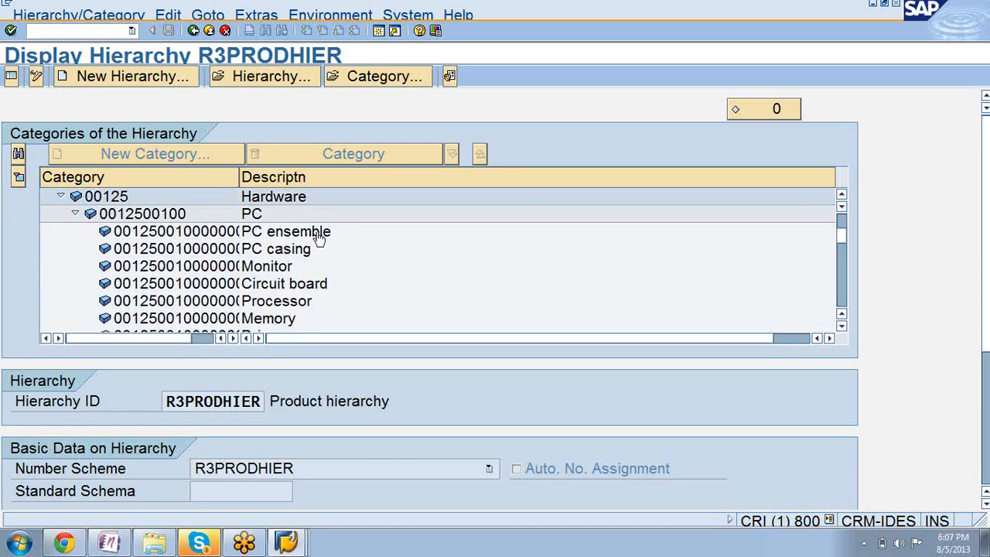
{"action": "left_click", "coordinate": [841, 328]}
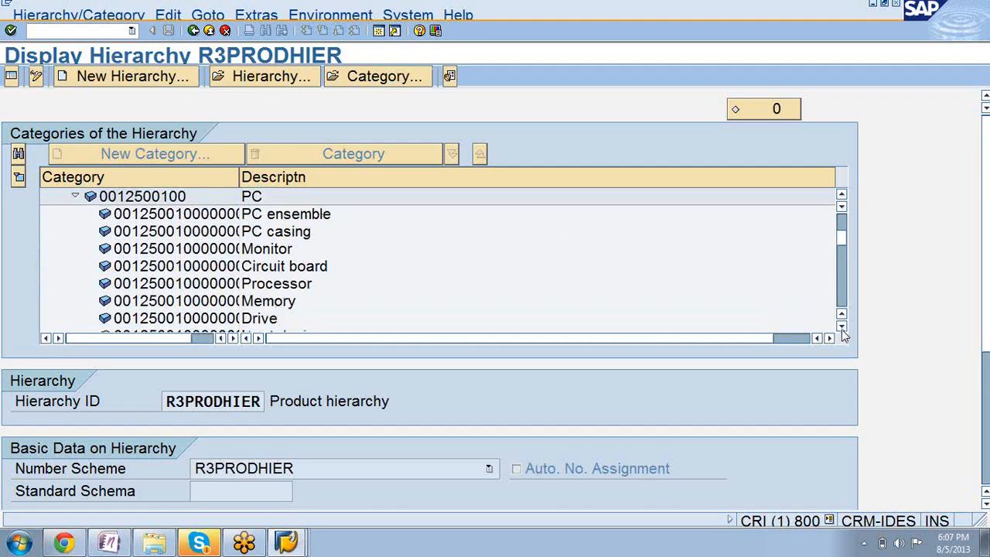
{"action": "left_click", "coordinate": [842, 328]}
{"action": "left_click", "coordinate": [841, 327]}
{"action": "left_click", "coordinate": [842, 328]}
{"action": "left_click", "coordinate": [842, 328]}
{"action": "left_click", "coordinate": [842, 328]}
{"action": "left_click", "coordinate": [841, 328]}
{"action": "left_click", "coordinate": [842, 328]}
{"action": "left_click", "coordinate": [842, 328]}
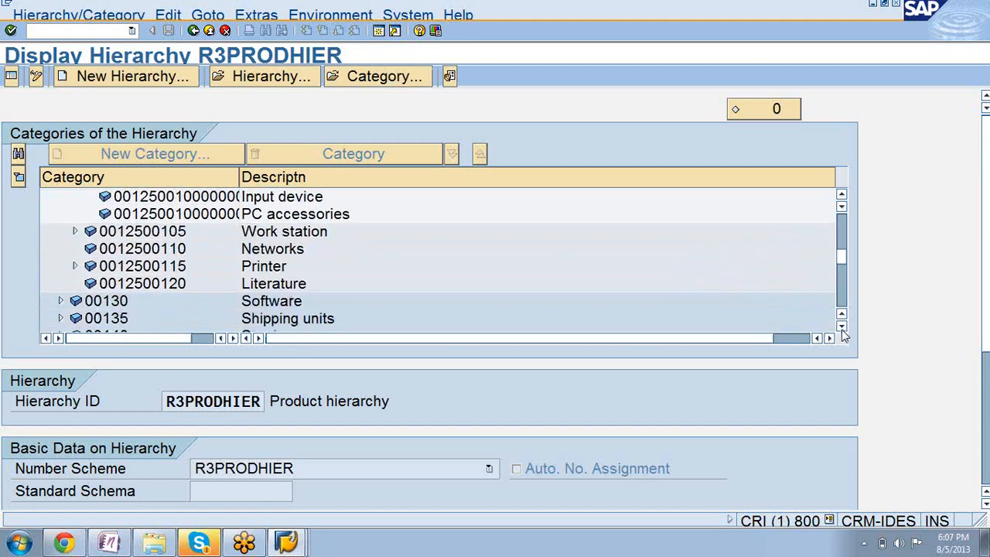
View the subcategories of 00130 Software and 00140 Services, collapsing Services again
{"action": "left_click", "coordinate": [841, 328]}
{"action": "left_click", "coordinate": [842, 328]}
{"action": "left_click", "coordinate": [842, 328]}
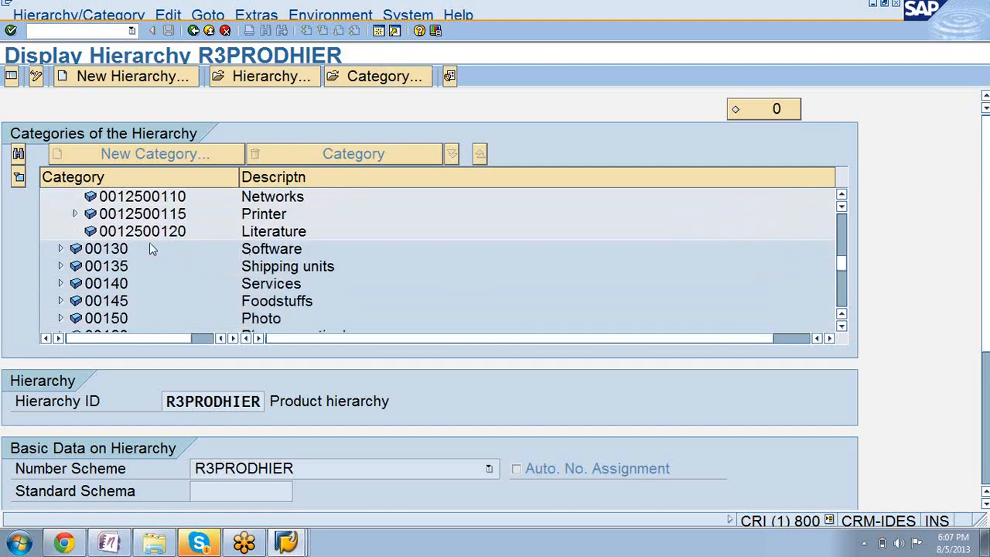
{"action": "left_click", "coordinate": [61, 248]}
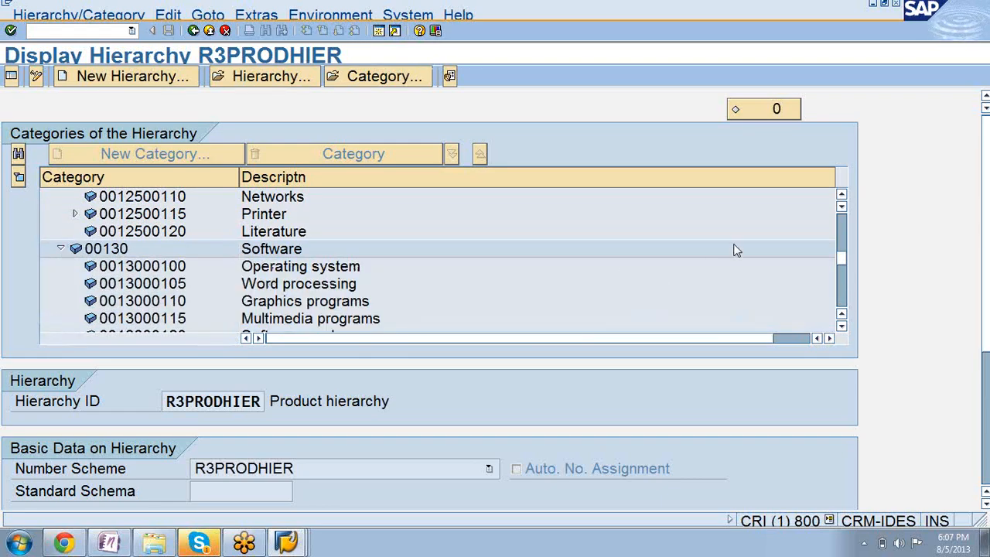
{"action": "left_click_drag", "start_coordinate": [838, 260], "coordinate": [842, 284]}
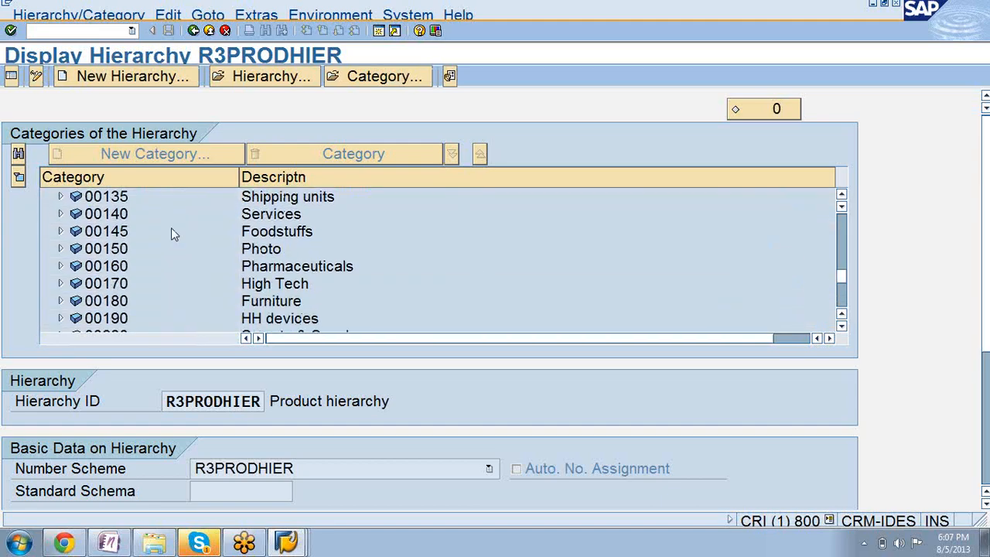
{"action": "left_click", "coordinate": [60, 214]}
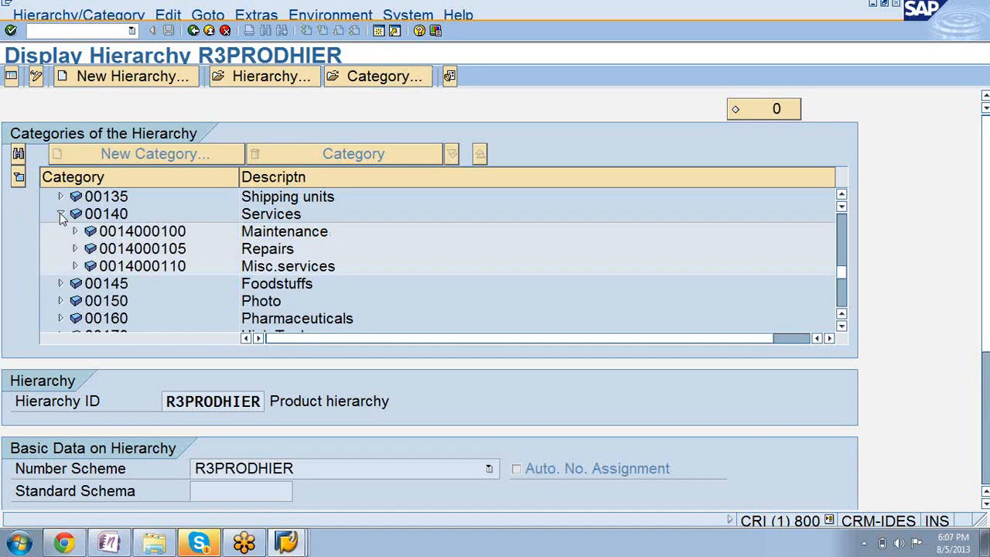
{"action": "left_click", "coordinate": [61, 214]}
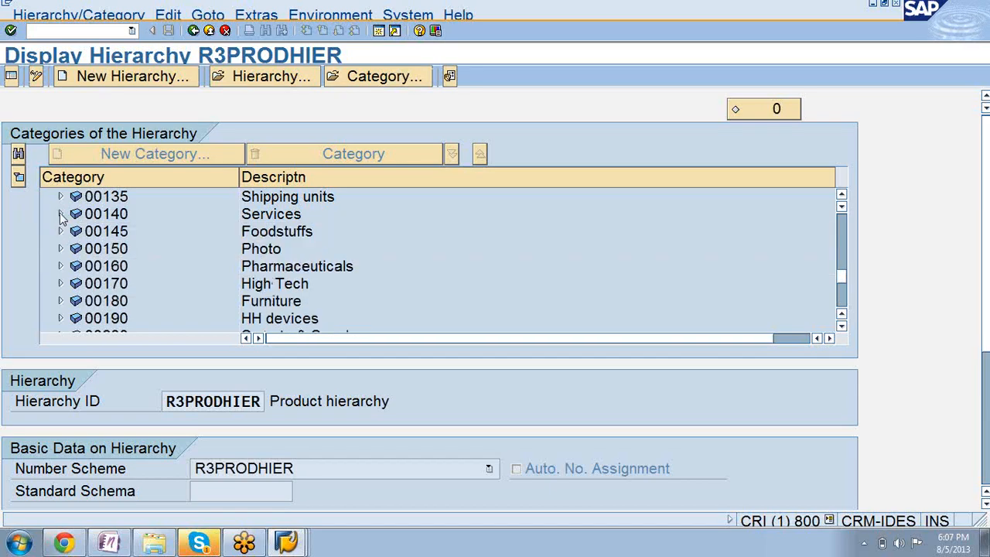
Examine the High Tech category 00170 down to the subcategories of Computer, and return to the hierarchy list
{"action": "left_click", "coordinate": [60, 284]}
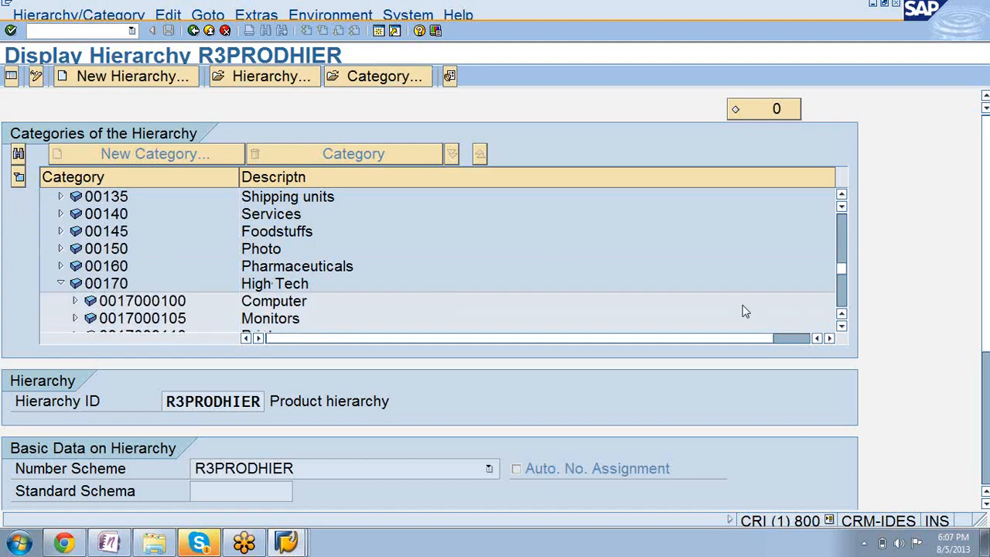
{"action": "left_click", "coordinate": [842, 325]}
{"action": "left_click", "coordinate": [841, 326]}
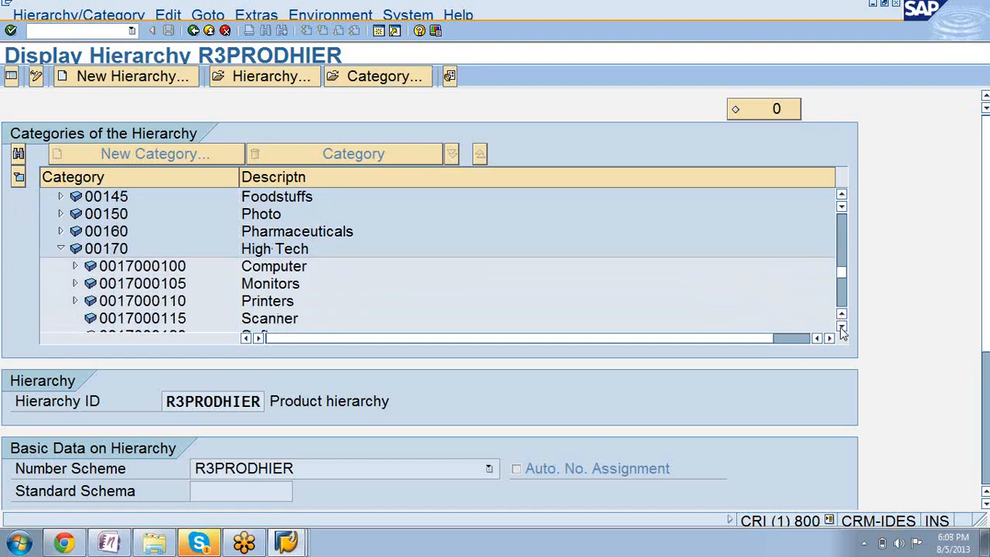
{"action": "left_click", "coordinate": [842, 325]}
{"action": "left_click", "coordinate": [841, 325]}
{"action": "left_click", "coordinate": [842, 326]}
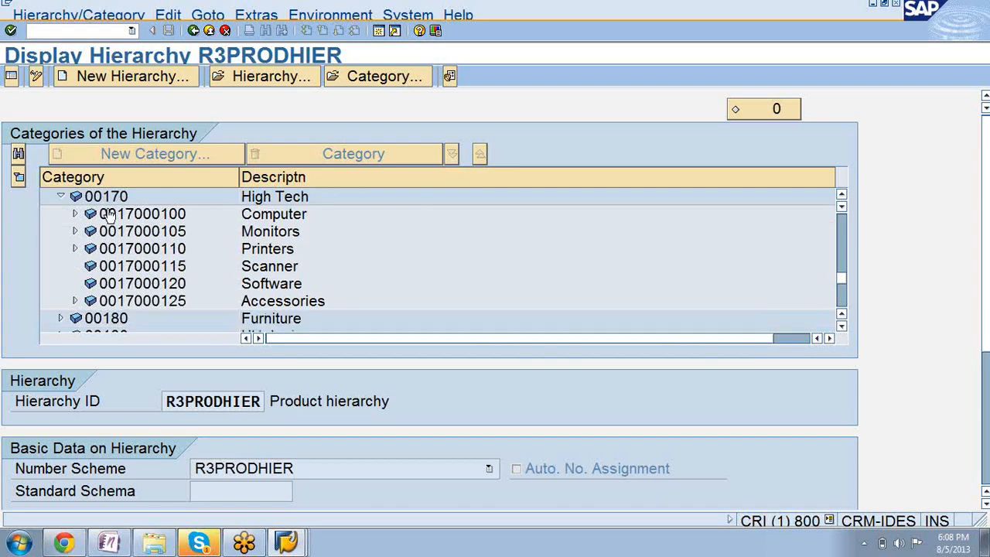
{"action": "left_click", "coordinate": [75, 215]}
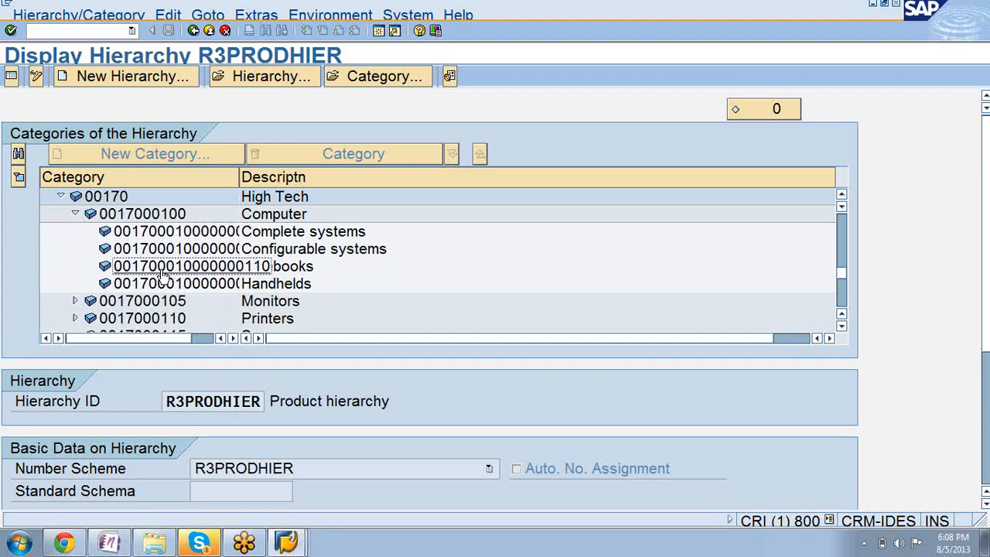
{"action": "left_click", "coordinate": [60, 197]}
{"action": "left_click", "coordinate": [193, 30]}
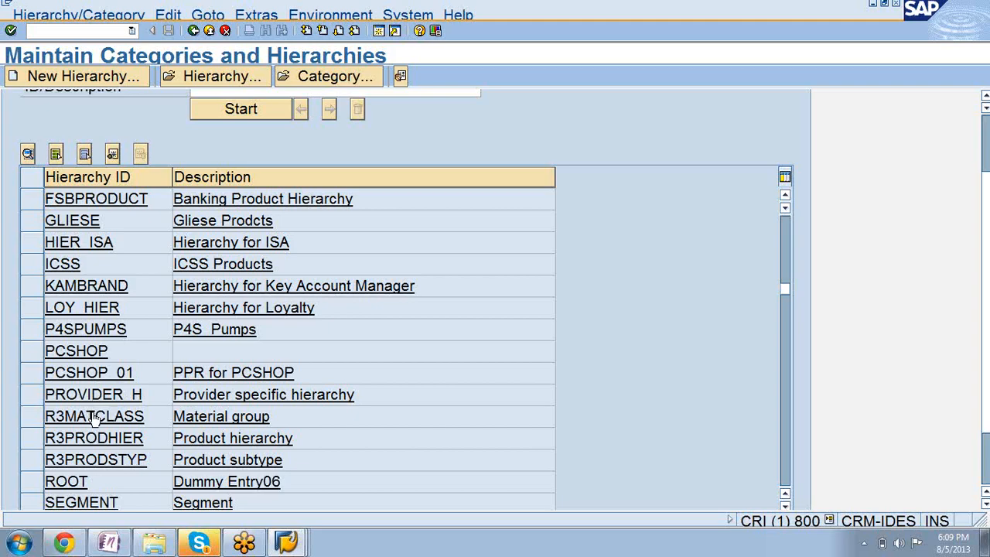
Display the hierarchy R3PRODSTYP, expand its root Product subtype and look through the categories down to Material type
{"action": "left_click", "coordinate": [142, 461]}
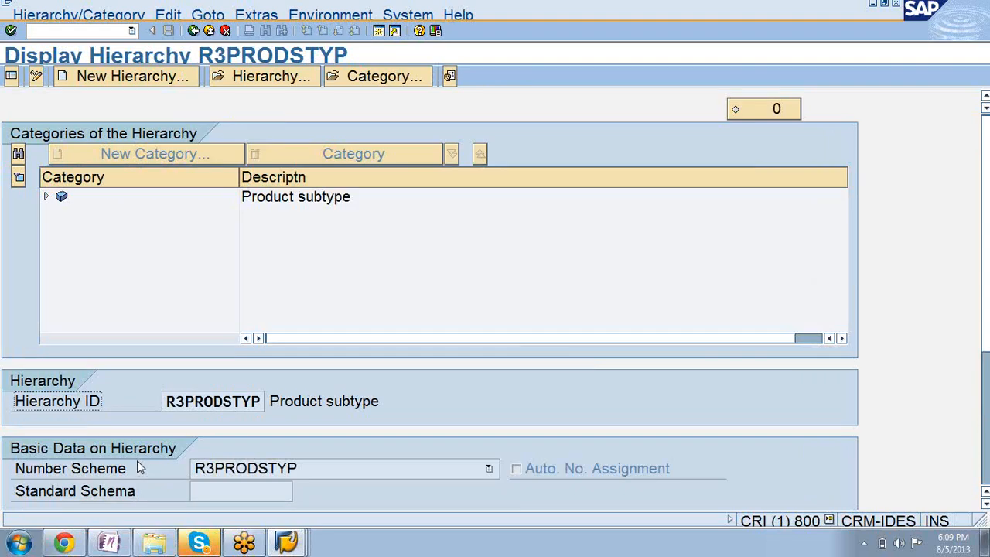
{"action": "left_click", "coordinate": [48, 197]}
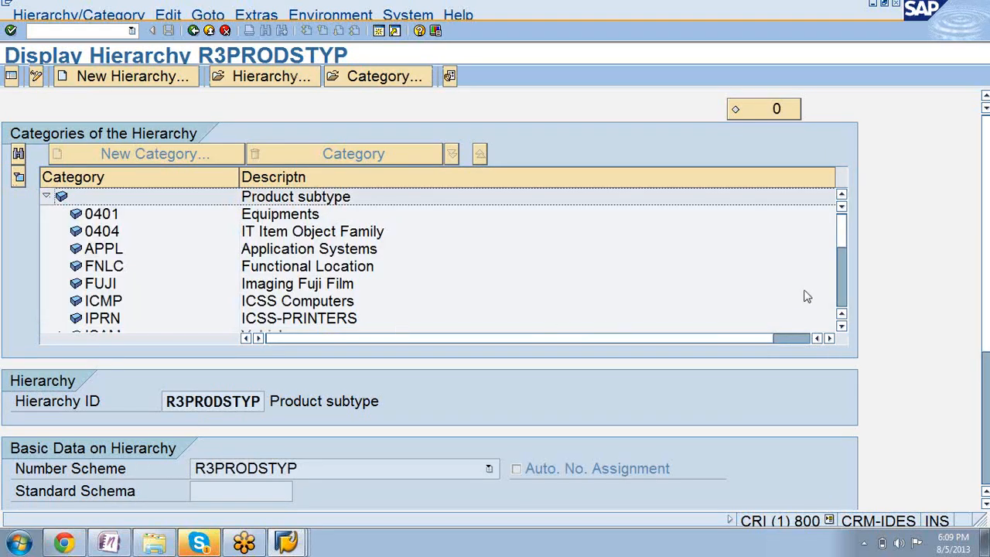
{"action": "left_click", "coordinate": [843, 326]}
{"action": "left_click", "coordinate": [842, 326]}
{"action": "left_click", "coordinate": [842, 326]}
{"action": "left_click", "coordinate": [843, 326]}
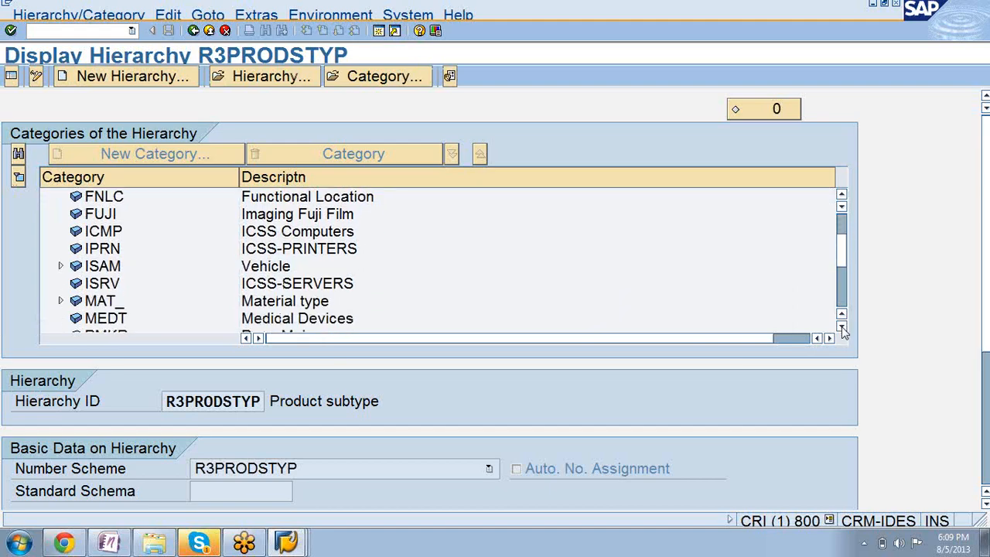
{"action": "left_click", "coordinate": [842, 326]}
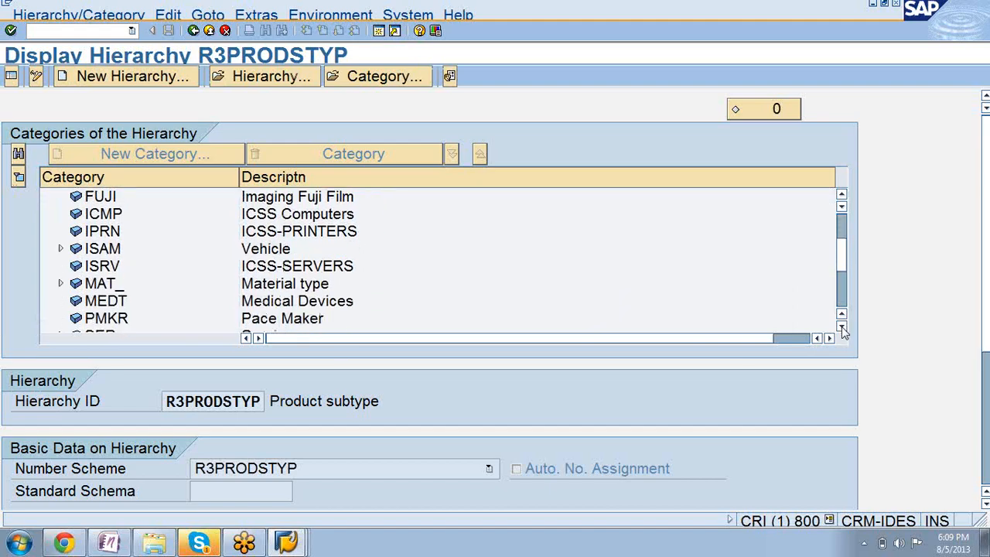
Expand the Material type category MAT_ and look through its subcategories down to MAT_FERT
{"action": "left_click", "coordinate": [61, 284]}
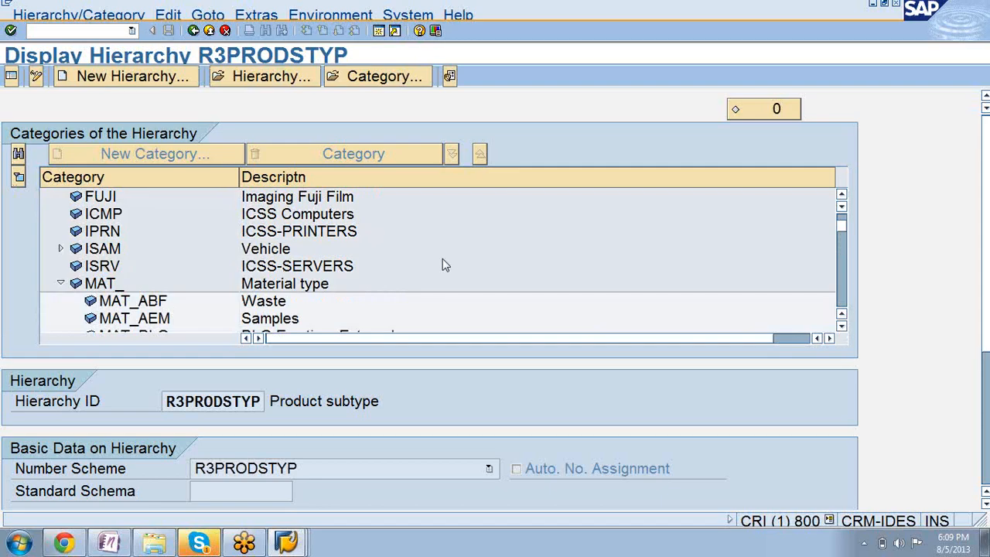
{"action": "left_click", "coordinate": [843, 327]}
{"action": "left_click", "coordinate": [842, 326]}
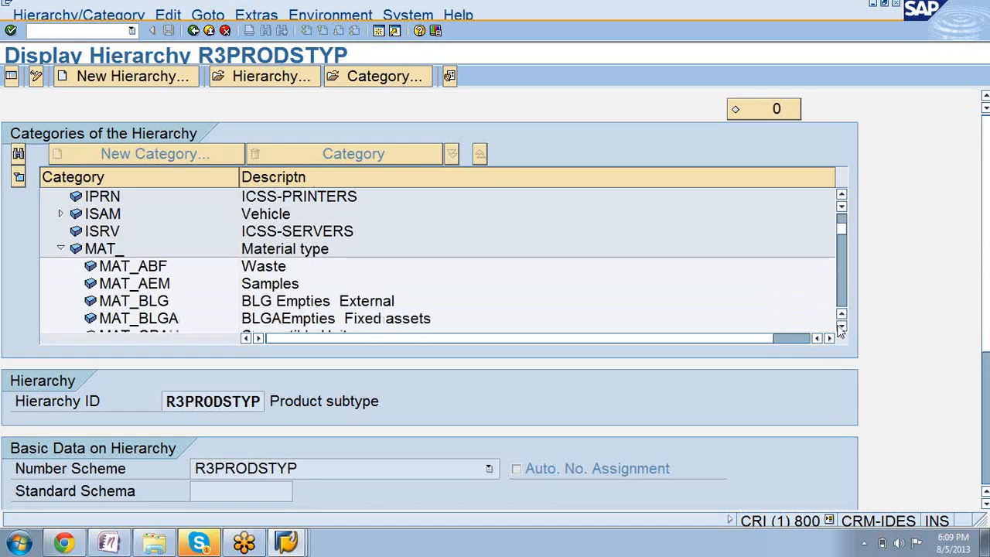
{"action": "left_click", "coordinate": [843, 326]}
{"action": "left_click", "coordinate": [843, 326]}
{"action": "left_click", "coordinate": [842, 327]}
{"action": "left_click", "coordinate": [841, 327]}
{"action": "left_click", "coordinate": [841, 327]}
{"action": "left_click", "coordinate": [842, 326]}
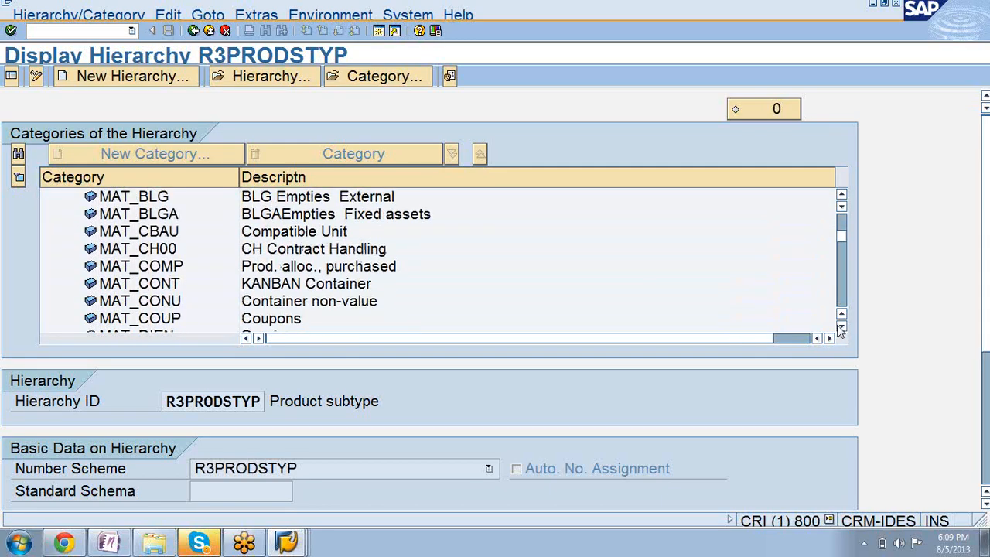
{"action": "left_click", "coordinate": [842, 327]}
{"action": "left_click", "coordinate": [841, 326]}
{"action": "left_click", "coordinate": [841, 327]}
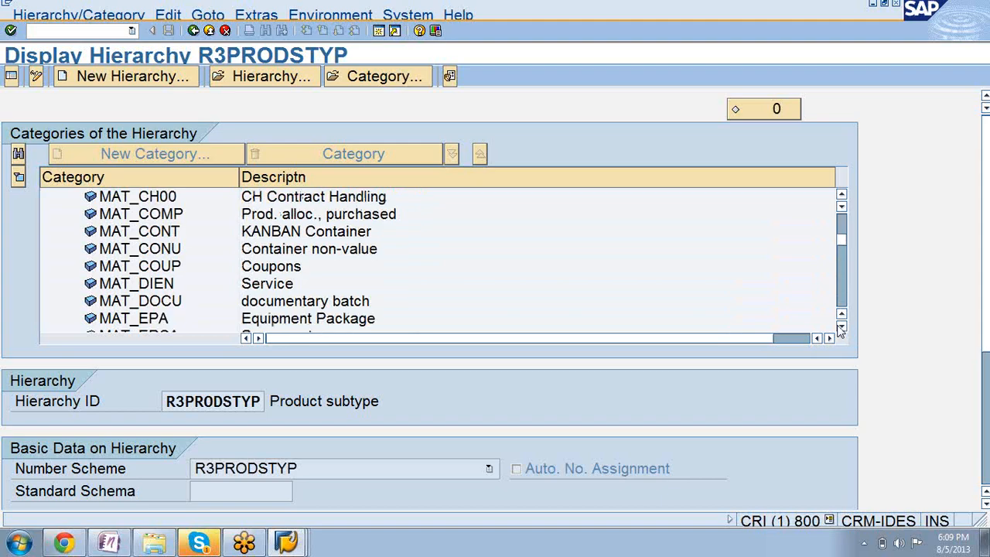
{"action": "left_click", "coordinate": [841, 326]}
{"action": "left_click", "coordinate": [841, 326]}
{"action": "left_click", "coordinate": [842, 326]}
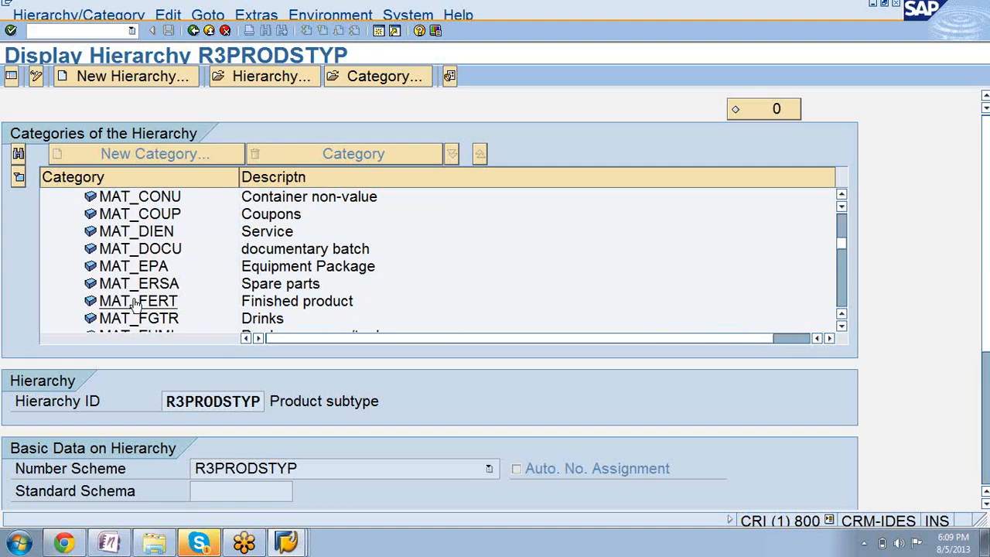
Show the assigned set types of category MAT_FERT Finished product and switch the hierarchy to change mode
{"action": "left_click", "coordinate": [134, 304]}
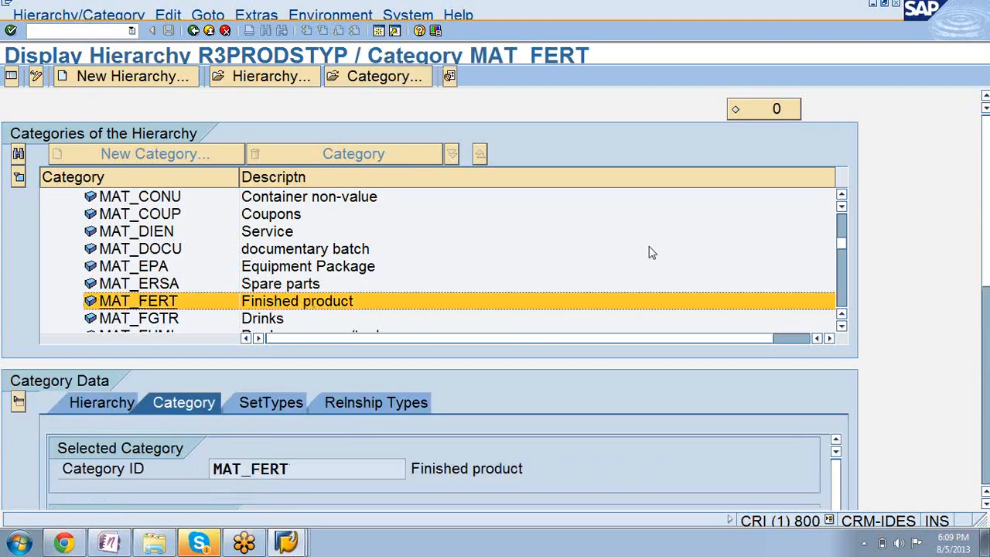
{"action": "left_click", "coordinate": [271, 403]}
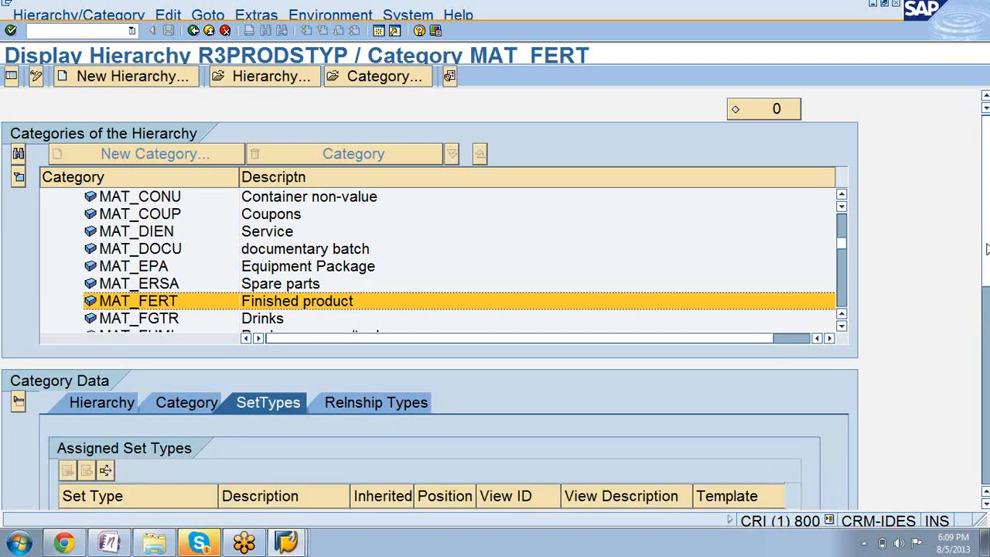
{"action": "scroll", "coordinate": [986, 249], "scroll_direction": "down", "scroll_amount": 5}
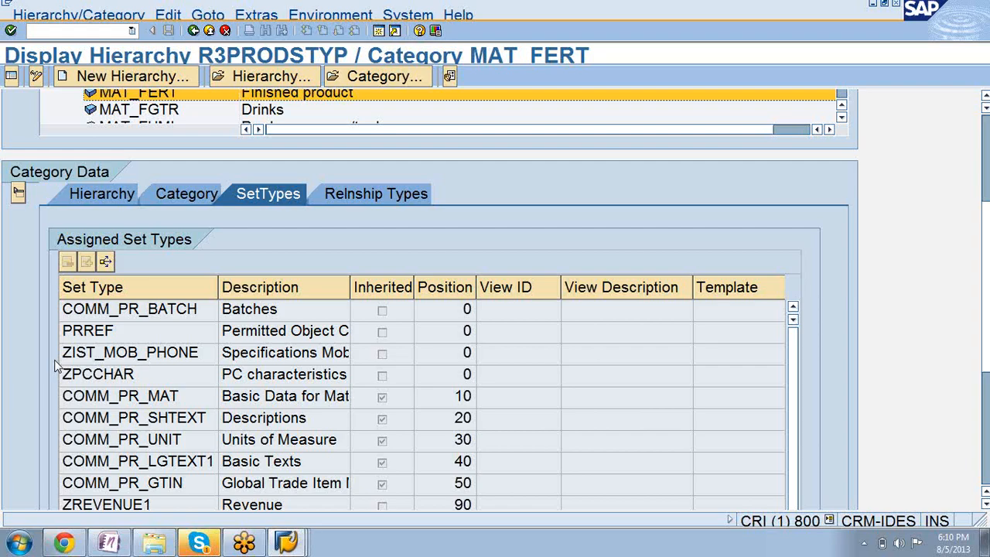
{"action": "left_click", "coordinate": [68, 357]}
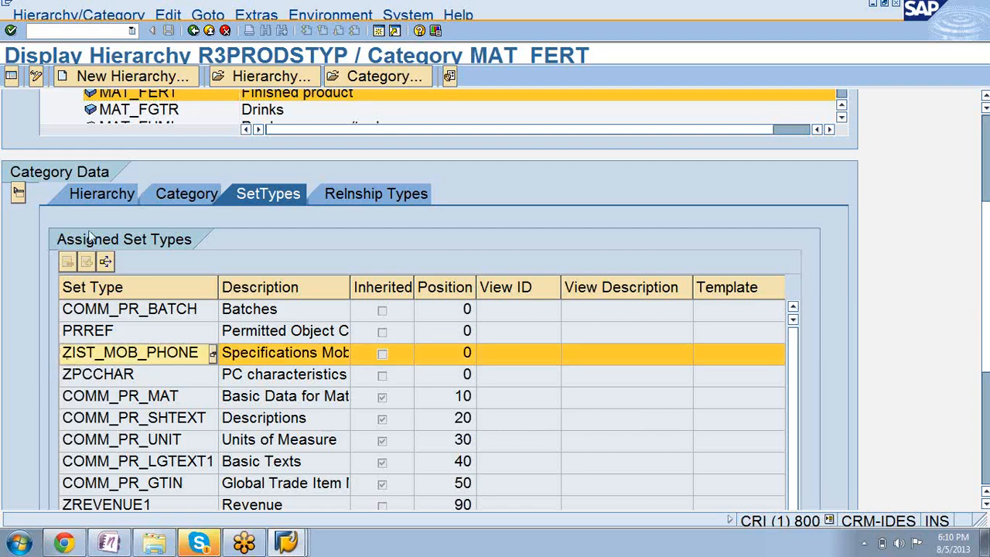
{"action": "left_click", "coordinate": [34, 79]}
{"action": "left_click", "coordinate": [110, 515]}
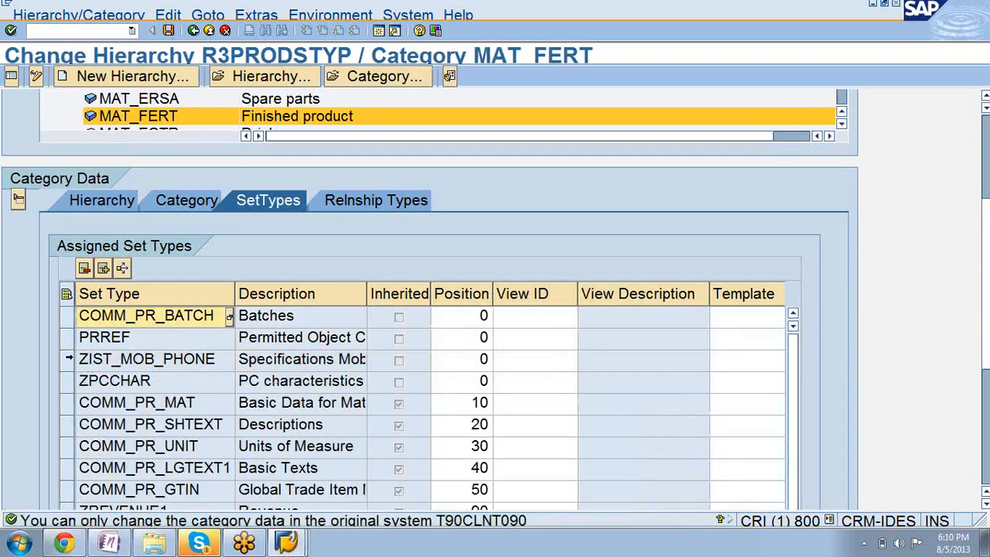
Try to delete the set types ZIST_MOB_PHONE and ZPCCHAR from category MAT_FERT
{"action": "left_click", "coordinate": [68, 359]}
{"action": "left_click", "coordinate": [68, 380]}
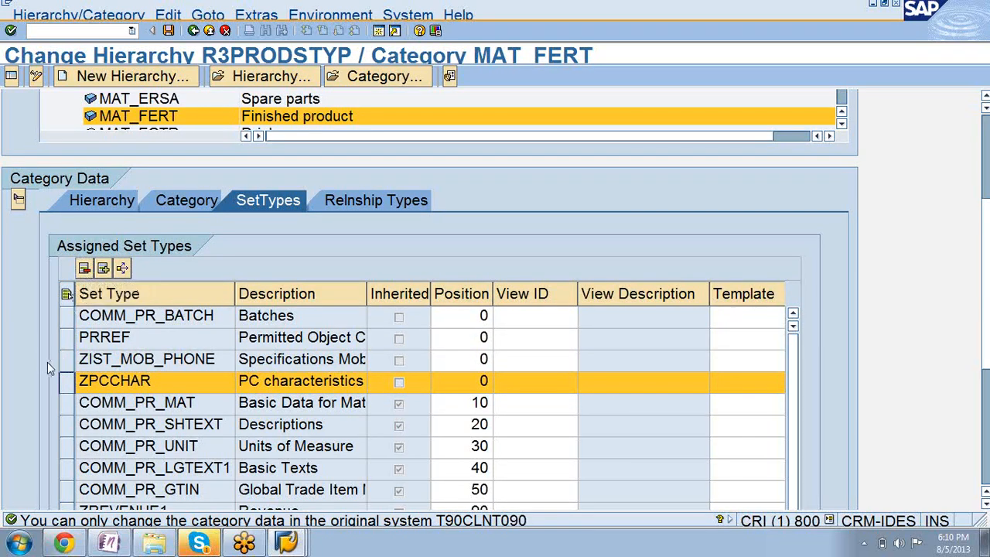
{"action": "left_click", "coordinate": [67, 359], "text": "ctrl"}
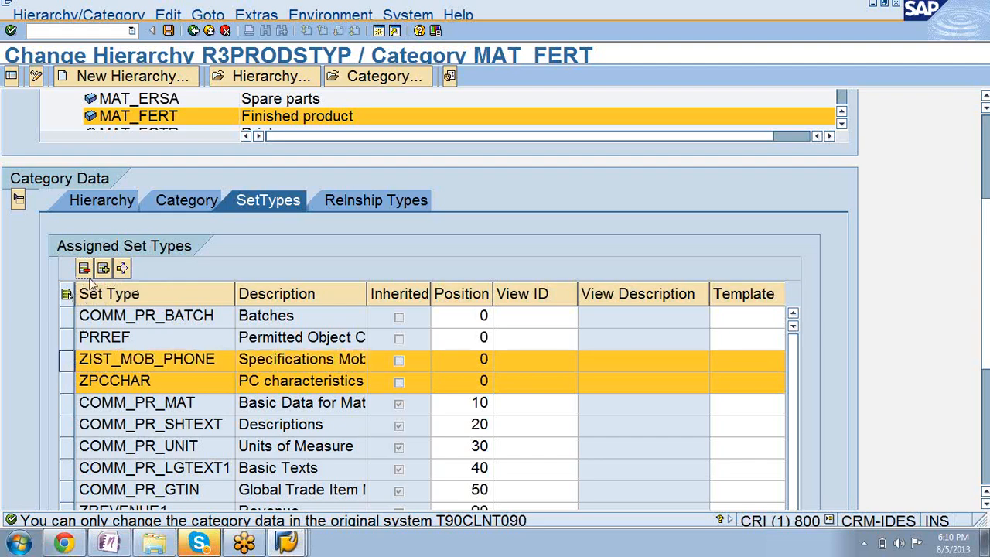
{"action": "left_click", "coordinate": [85, 267]}
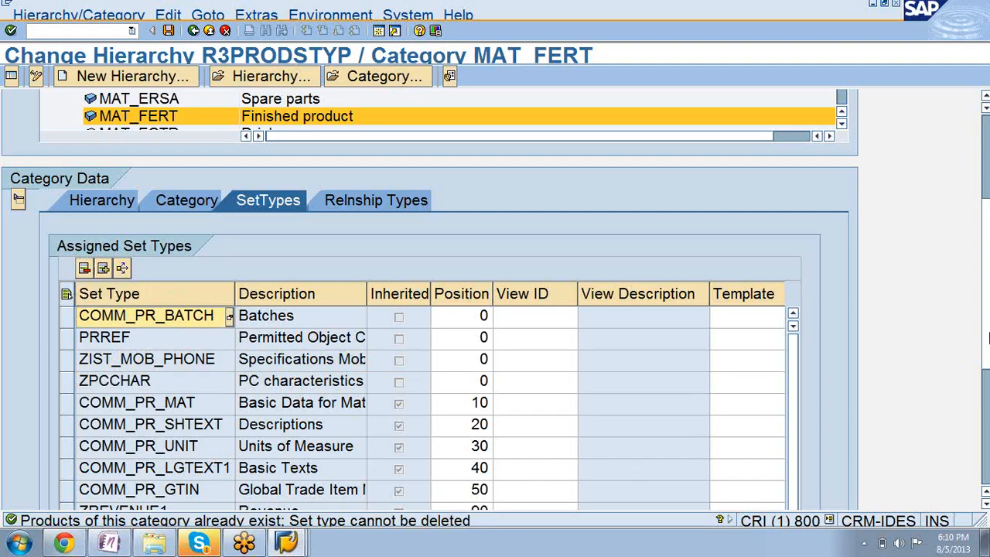
Try to delete the set types ZREVENUE1, ZBAGS, ZMBCHAR, ZMOBMODEL, ZMOTORCHAR and ZMOUSECHAR from category MAT_FERT together
{"action": "left_click_drag", "start_coordinate": [988, 339], "coordinate": [988, 397]}
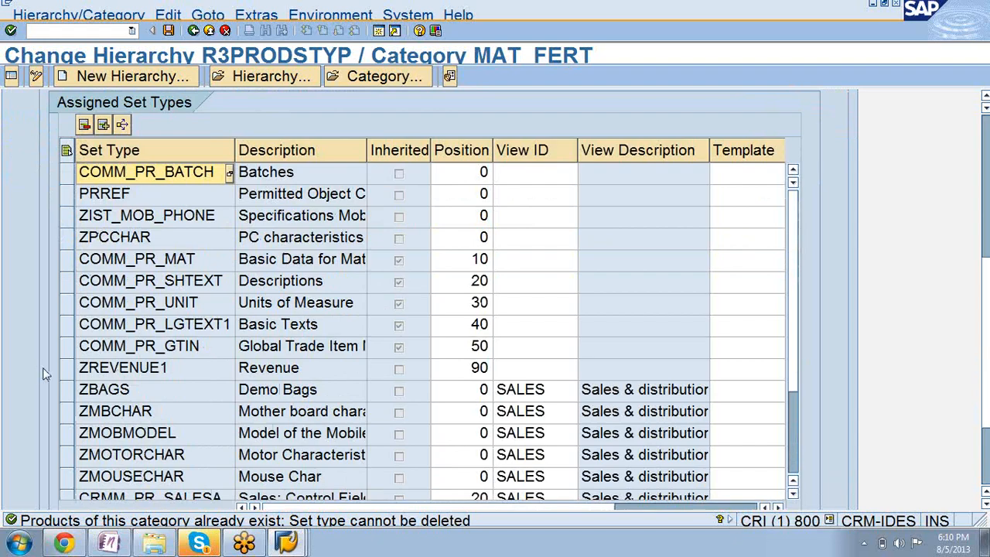
{"action": "left_click", "coordinate": [69, 369]}
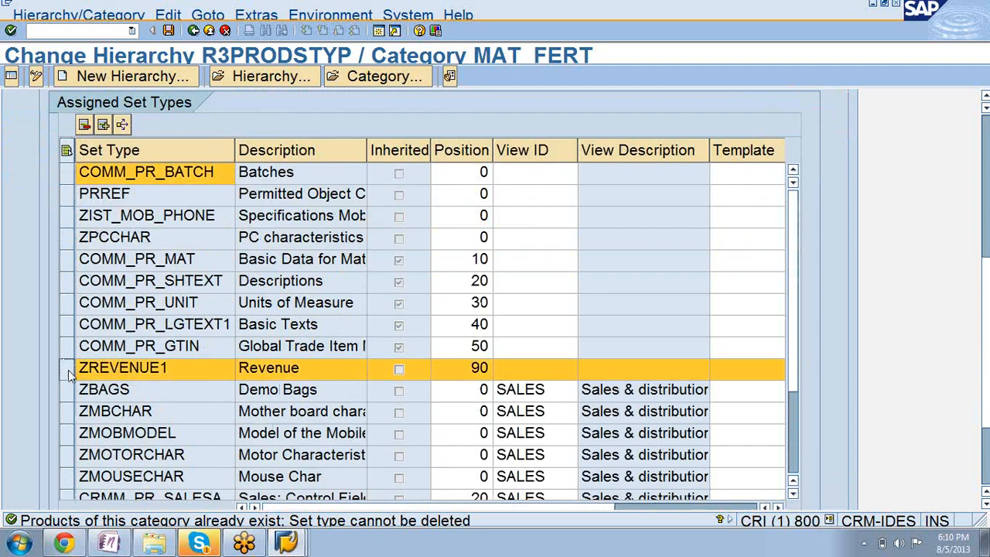
{"action": "left_click", "coordinate": [68, 390]}
{"action": "left_click", "coordinate": [70, 433]}
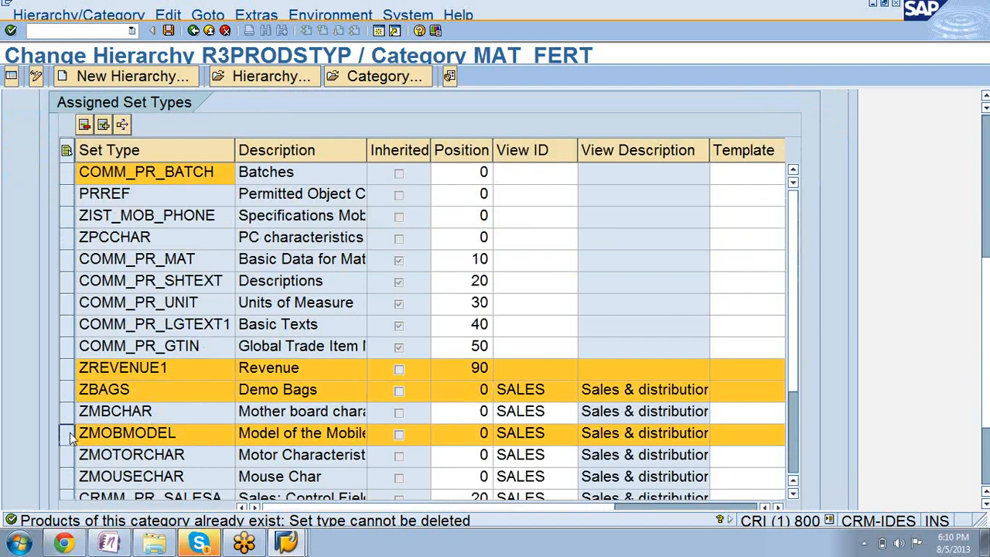
{"action": "left_click", "coordinate": [68, 412]}
{"action": "left_click", "coordinate": [68, 455]}
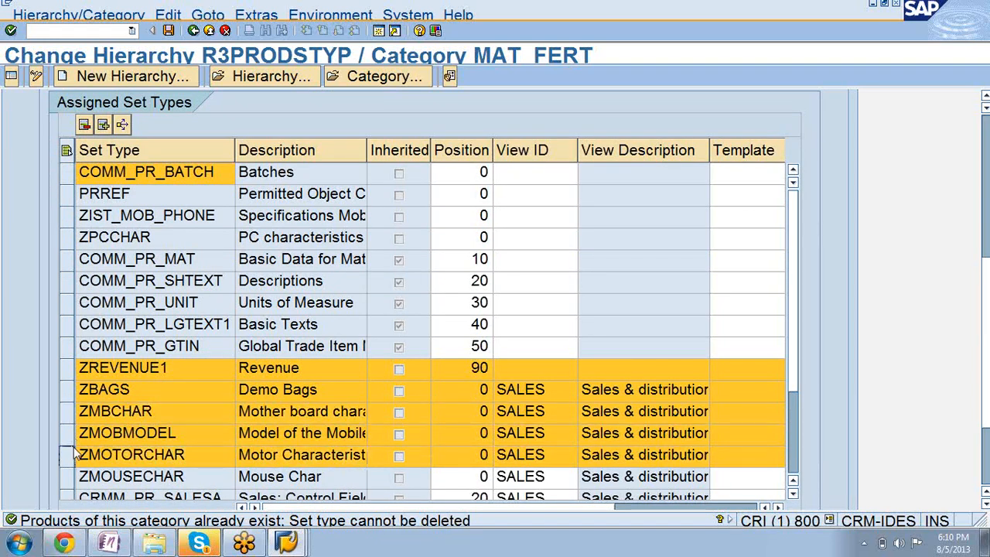
{"action": "left_click", "coordinate": [69, 476]}
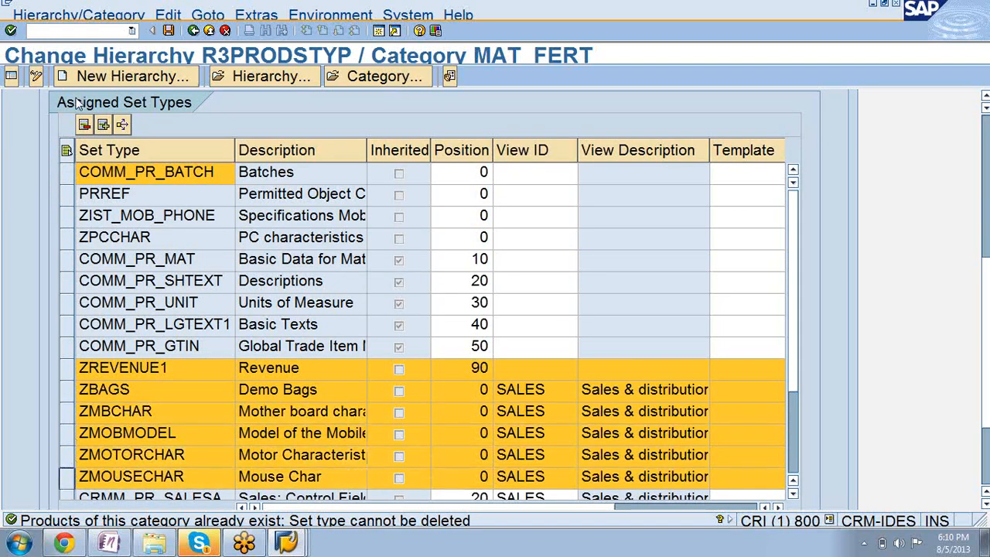
{"action": "left_click", "coordinate": [84, 125]}
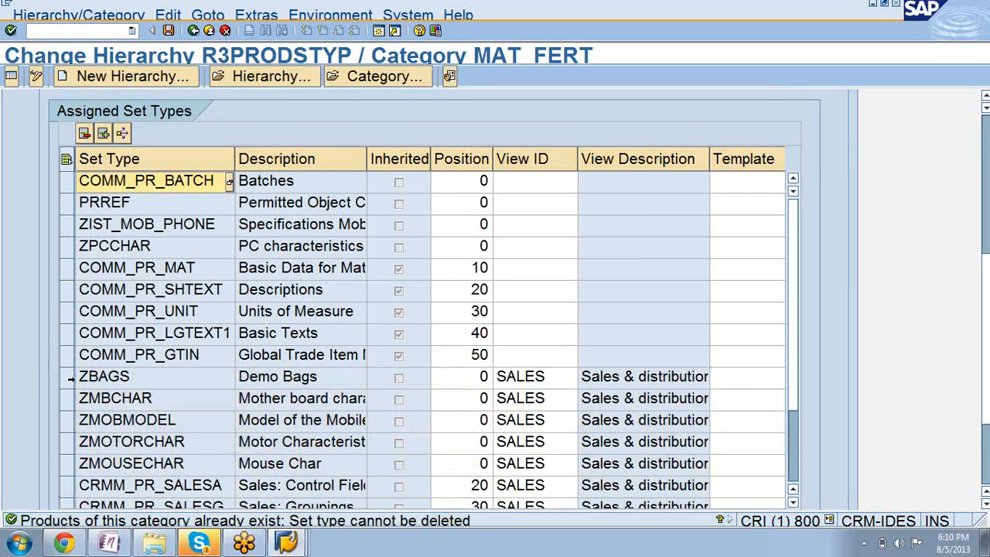
Try to delete the set types ZBAGS, ZMBCHAR and ZMOUSECHAR from category MAT_FERT one at a time
{"action": "left_click", "coordinate": [67, 376]}
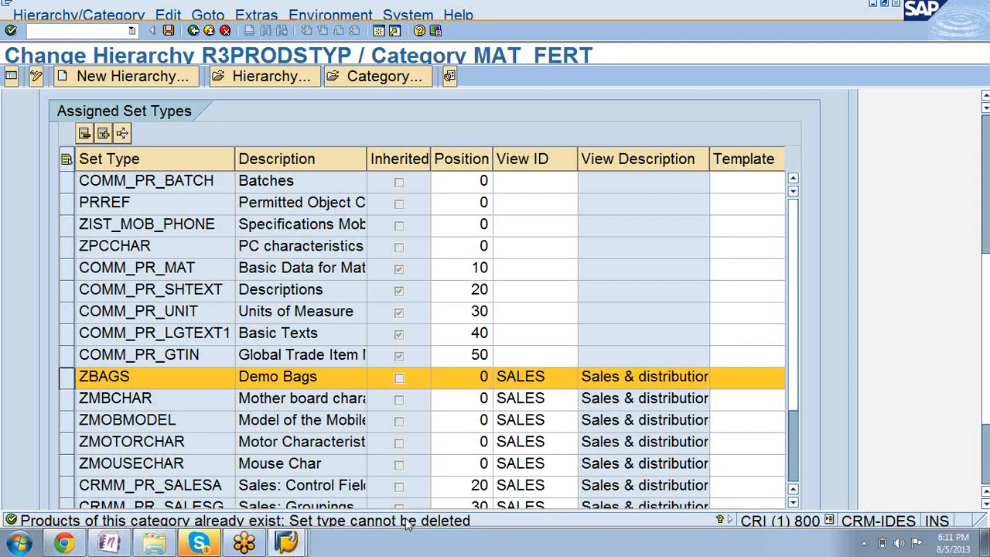
{"action": "left_click", "coordinate": [84, 134]}
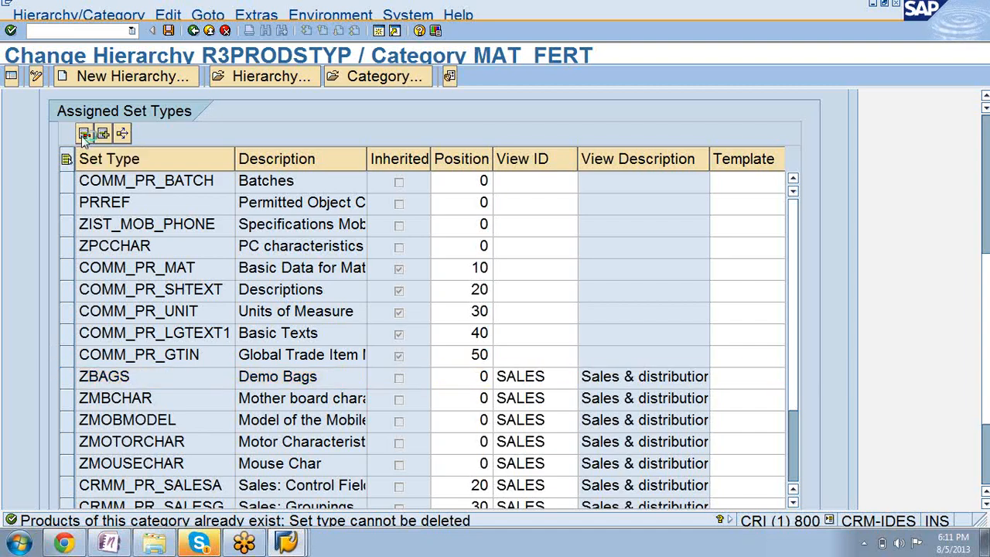
{"action": "left_click", "coordinate": [84, 134]}
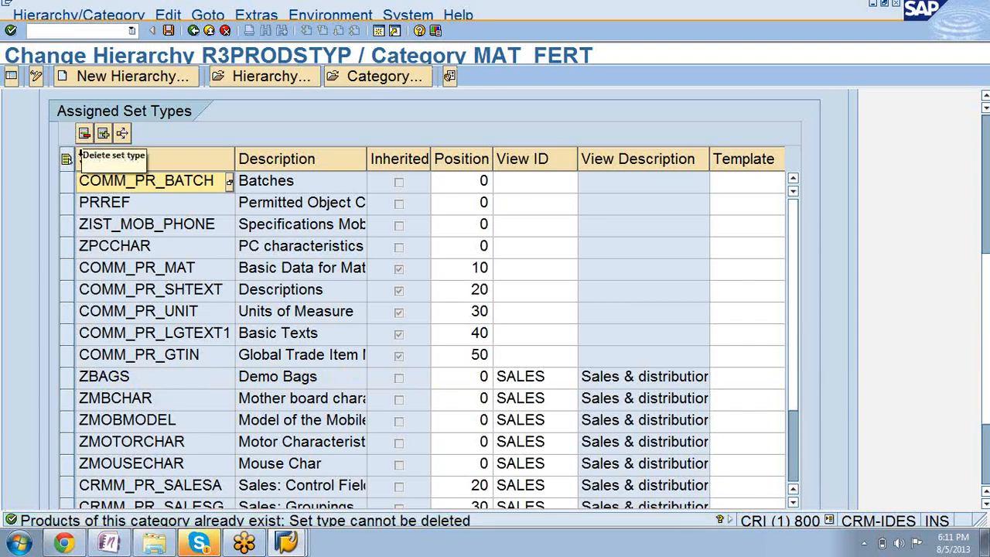
{"action": "left_click", "coordinate": [69, 399]}
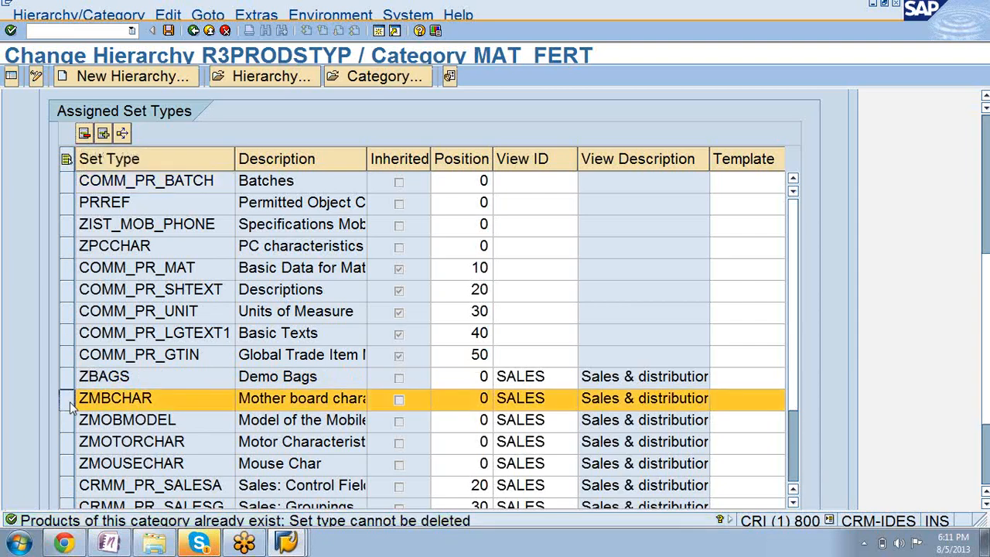
{"action": "left_click", "coordinate": [84, 134]}
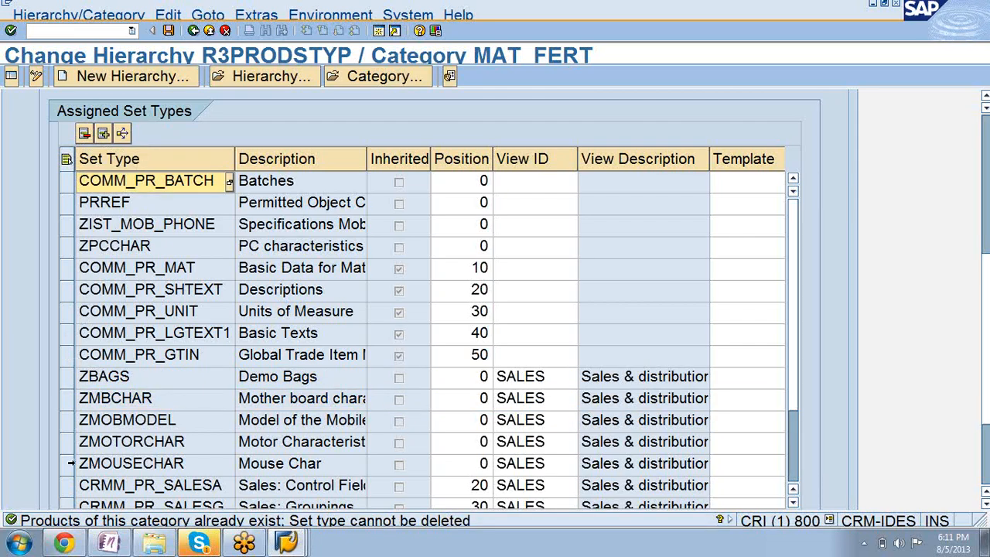
{"action": "left_click", "coordinate": [69, 463]}
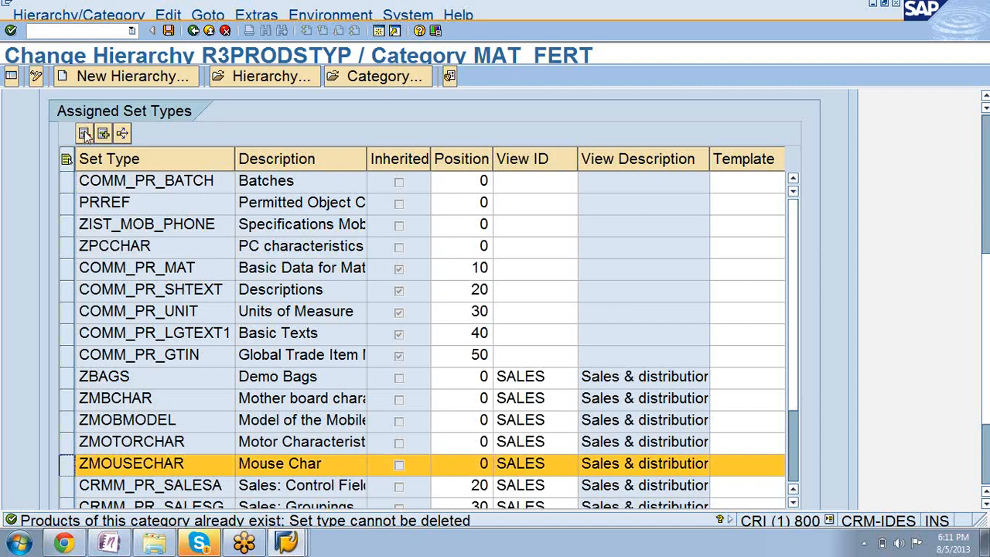
{"action": "left_click", "coordinate": [85, 134]}
{"action": "left_click", "coordinate": [85, 134]}
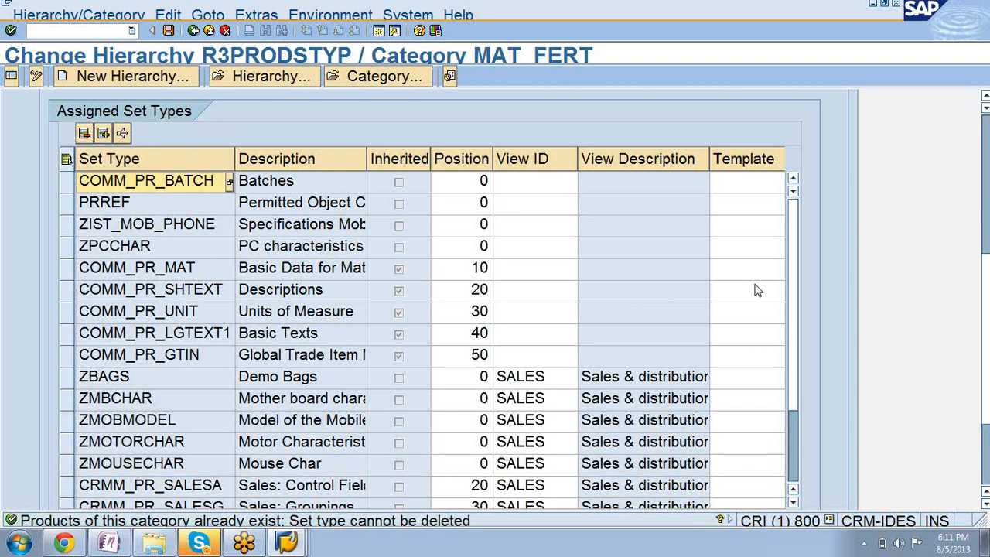
Assign the set type ZLTCHAR Laptop characteristics to category MAT_FERT
{"action": "left_click_drag", "start_coordinate": [794, 326], "coordinate": [798, 416]}
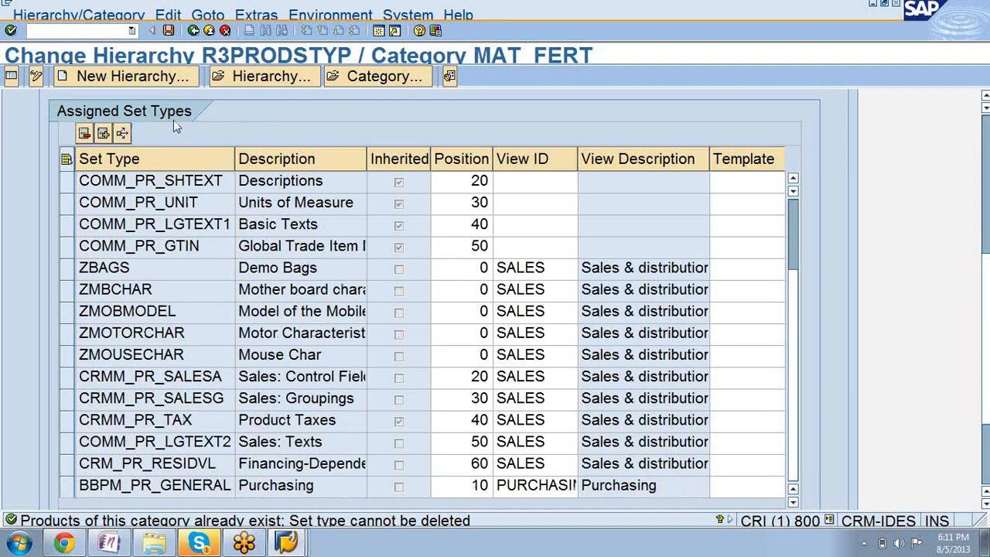
{"action": "left_click", "coordinate": [104, 134]}
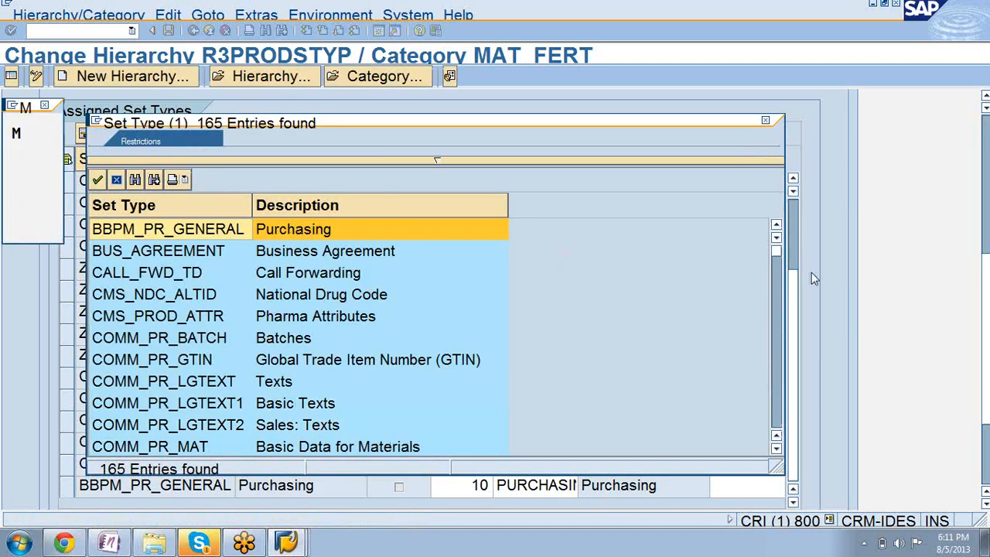
{"action": "left_click", "coordinate": [776, 451]}
{"action": "left_click", "coordinate": [776, 451]}
{"action": "left_click", "coordinate": [775, 451]}
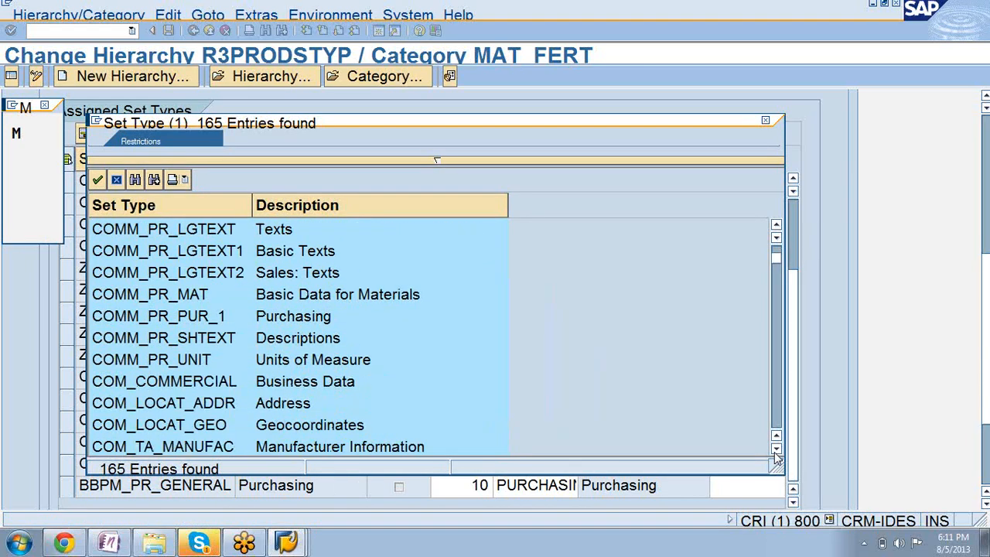
{"action": "left_click", "coordinate": [776, 451]}
{"action": "left_click", "coordinate": [776, 452]}
{"action": "left_click", "coordinate": [776, 452]}
{"action": "left_click", "coordinate": [776, 452]}
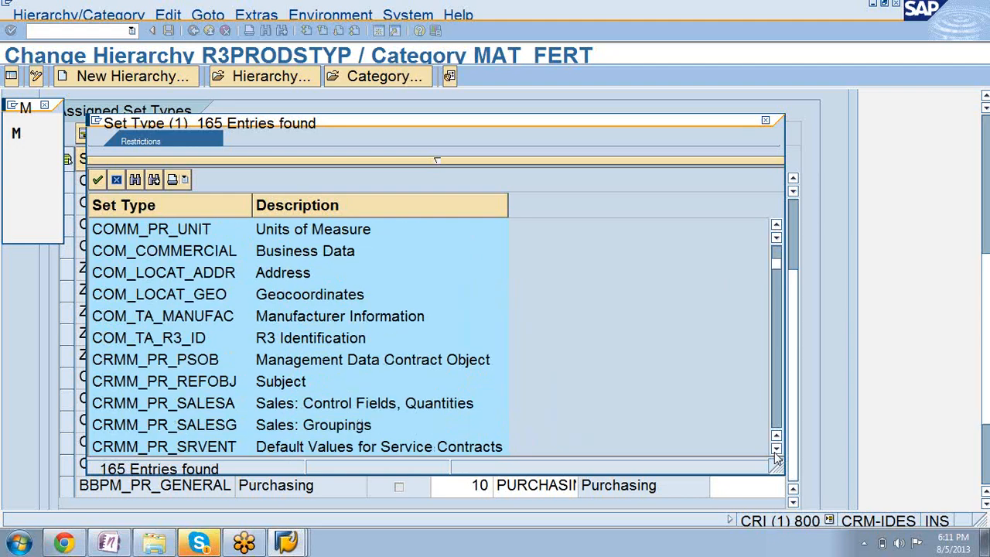
{"action": "left_click", "coordinate": [776, 452]}
{"action": "left_click", "coordinate": [776, 451]}
{"action": "left_click", "coordinate": [776, 452]}
{"action": "left_click", "coordinate": [776, 452]}
{"action": "left_click", "coordinate": [776, 452]}
{"action": "left_click_drag", "start_coordinate": [776, 452], "coordinate": [776, 452]}
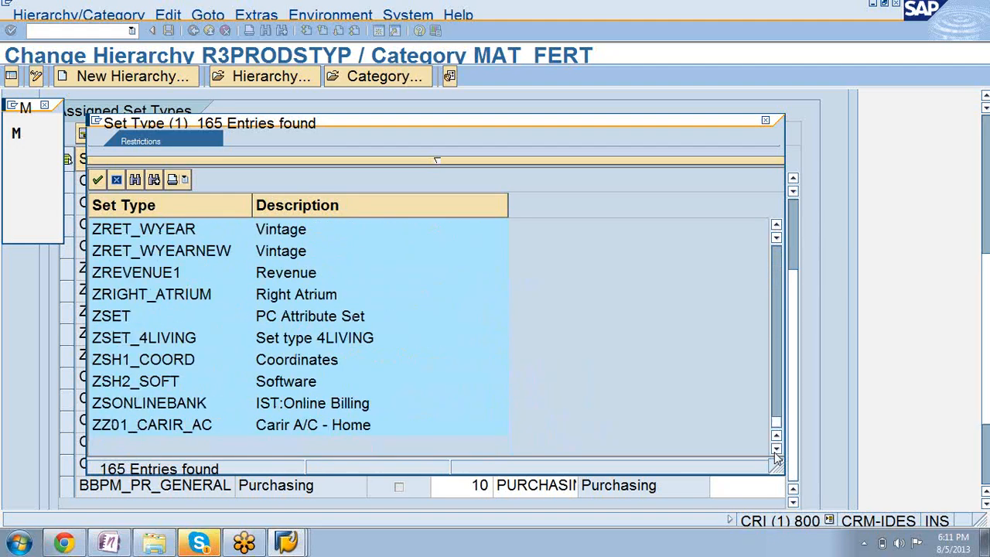
{"action": "scroll", "coordinate": [776, 457], "scroll_direction": "up", "scroll_amount": 3}
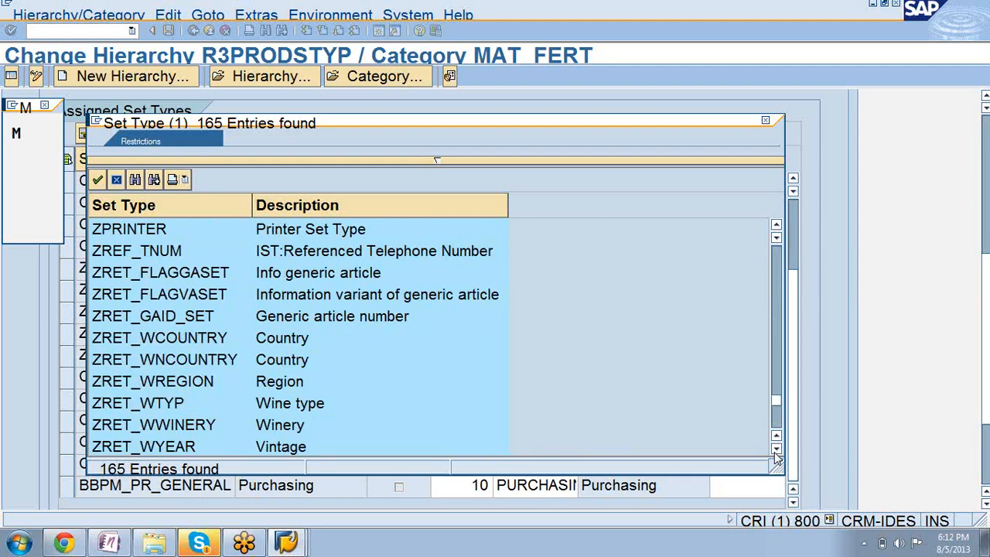
{"action": "scroll", "coordinate": [777, 458], "scroll_direction": "up", "scroll_amount": 3}
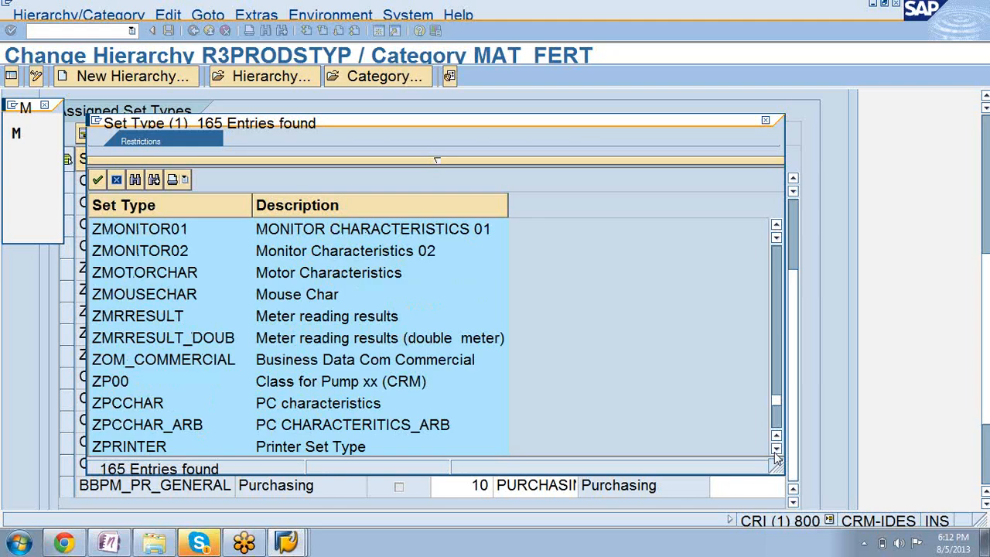
{"action": "scroll", "coordinate": [778, 457], "scroll_direction": "up", "scroll_amount": 6}
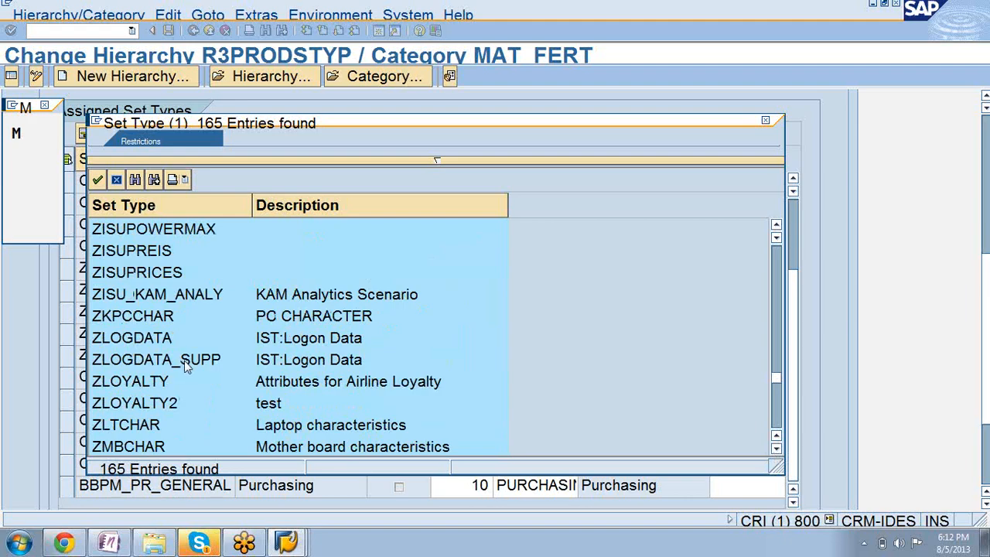
{"action": "double_click", "coordinate": [143, 425]}
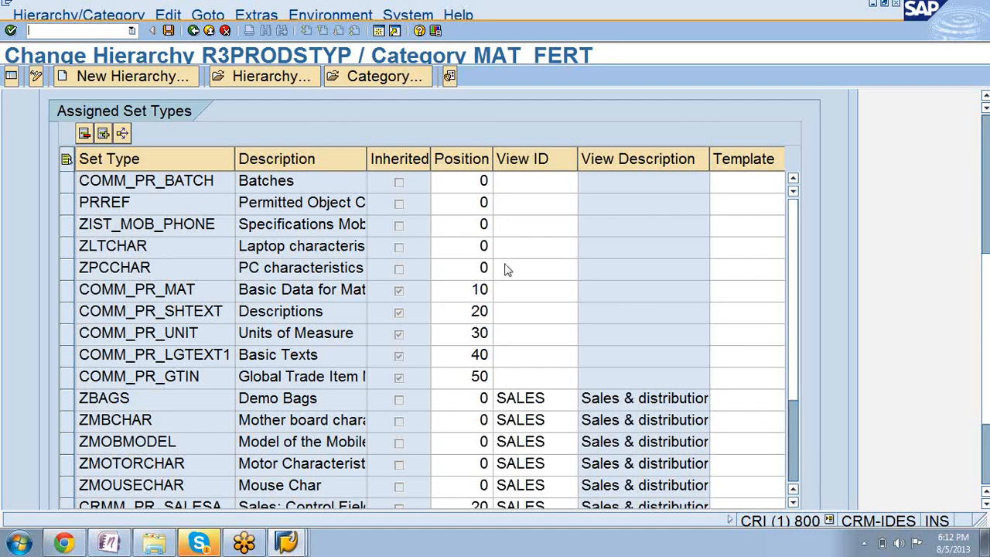
Assign the view SALES to set type ZLTCHAR in category MAT_FERT and save the hierarchy
{"action": "left_click", "coordinate": [511, 248]}
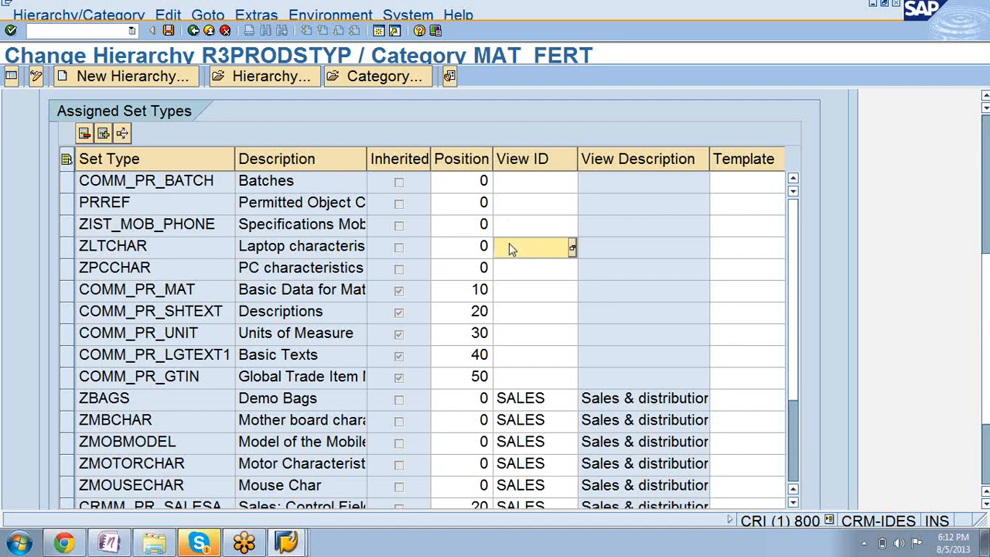
{"action": "left_click", "coordinate": [572, 248]}
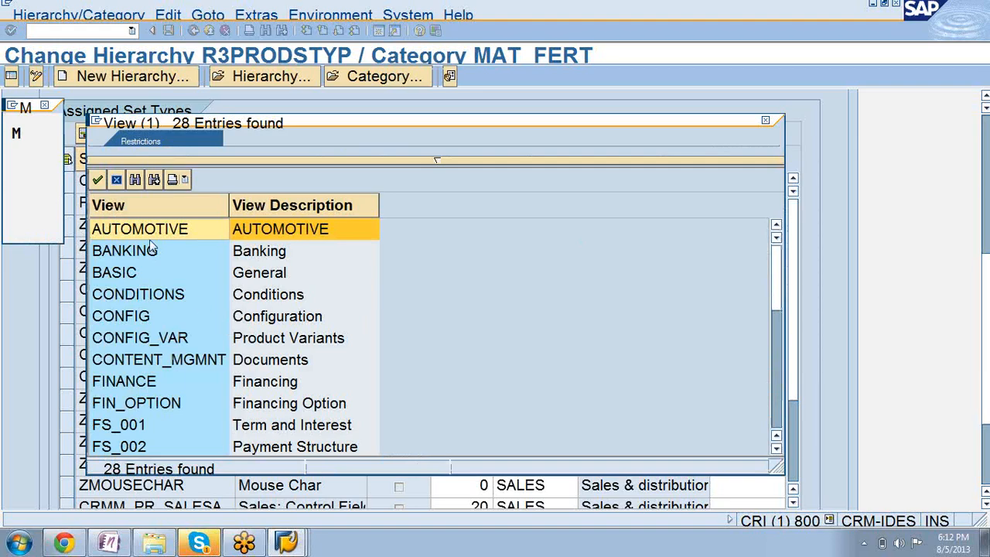
{"action": "scroll", "coordinate": [132, 363], "scroll_direction": "down", "scroll_amount": 3}
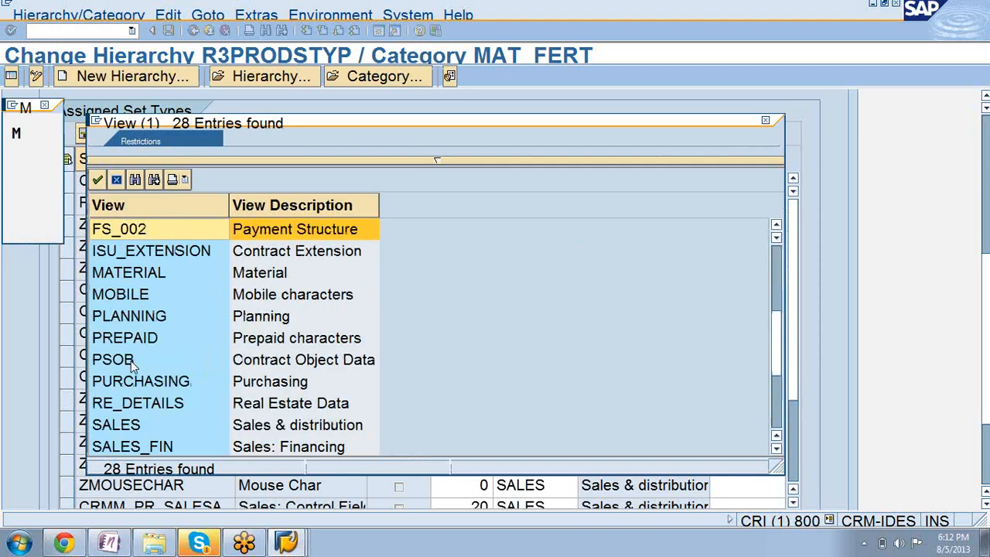
{"action": "scroll", "coordinate": [131, 363], "scroll_direction": "down", "scroll_amount": 3}
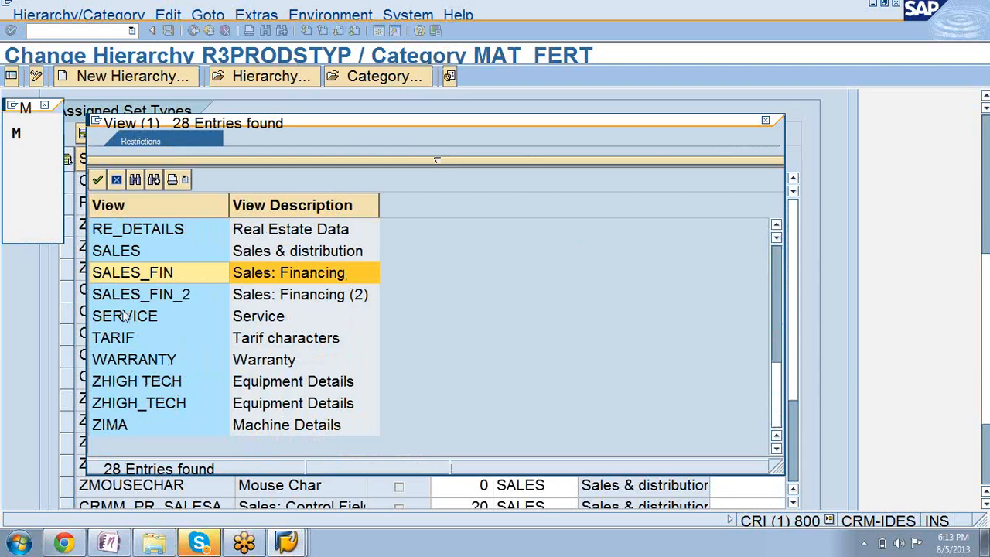
{"action": "left_click", "coordinate": [118, 257]}
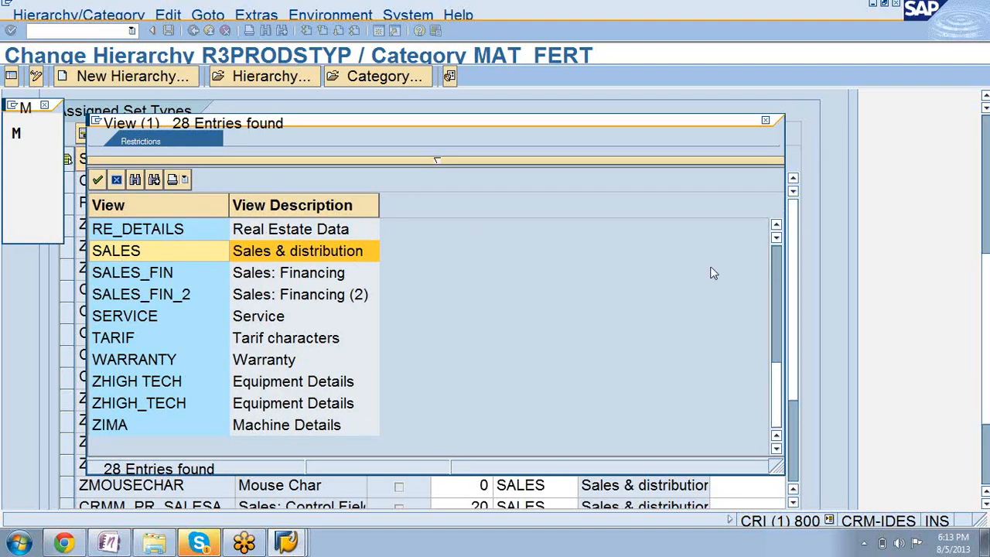
{"action": "left_click", "coordinate": [776, 226]}
{"action": "left_click", "coordinate": [776, 226]}
{"action": "left_click", "coordinate": [776, 226]}
{"action": "left_click", "coordinate": [776, 226]}
{"action": "left_click", "coordinate": [776, 226]}
{"action": "left_click", "coordinate": [776, 225]}
{"action": "left_click", "coordinate": [776, 226]}
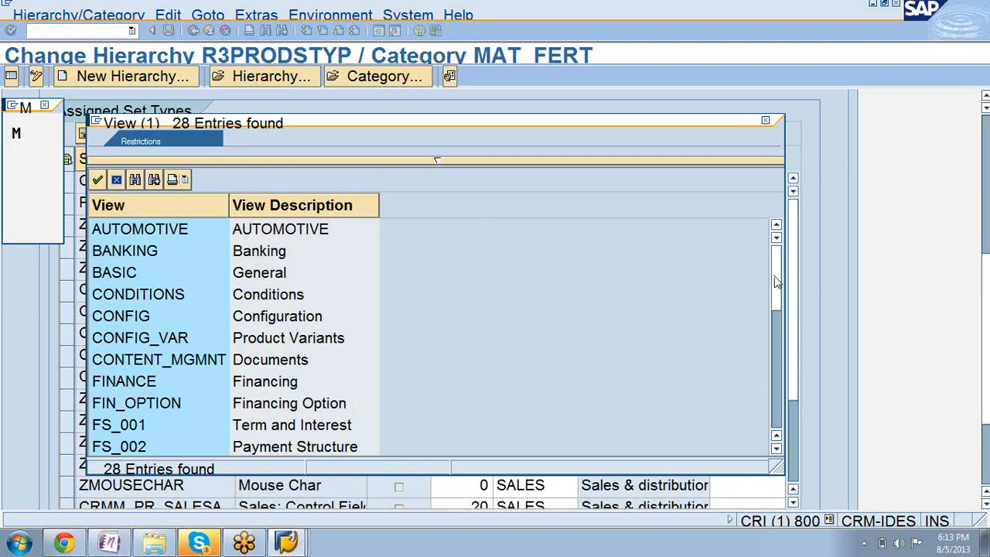
{"action": "left_click_drag", "start_coordinate": [777, 309], "coordinate": [774, 340]}
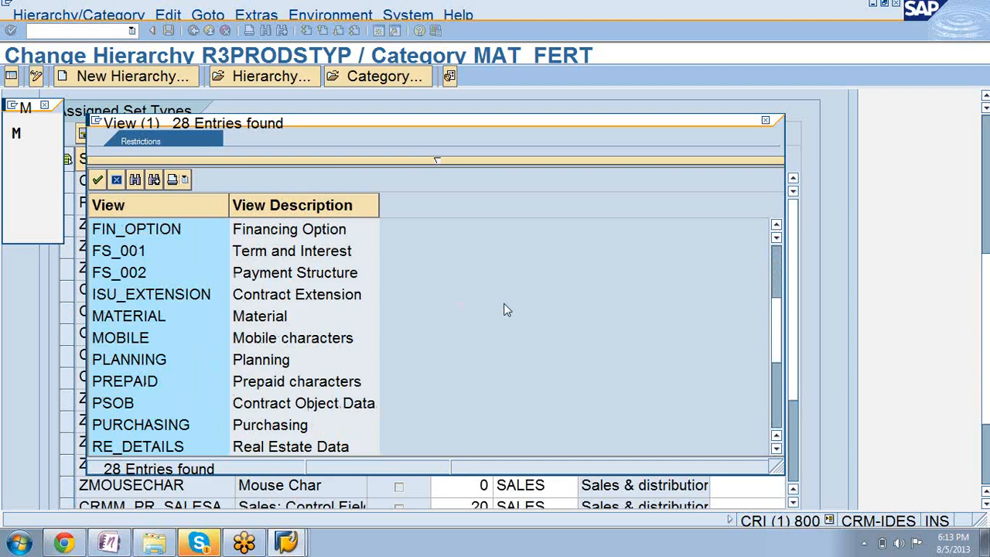
{"action": "left_click", "coordinate": [776, 447]}
{"action": "left_click", "coordinate": [776, 447]}
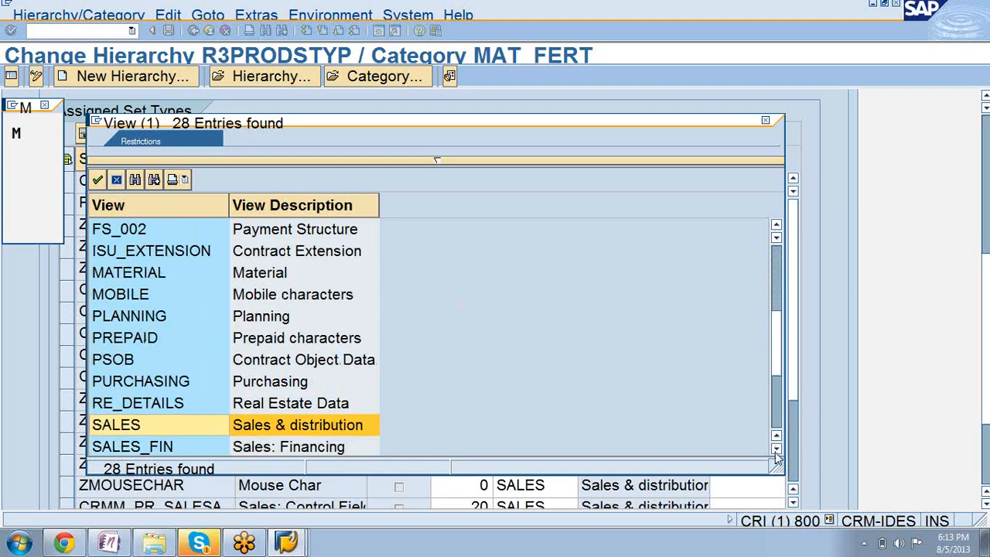
{"action": "double_click", "coordinate": [182, 426]}
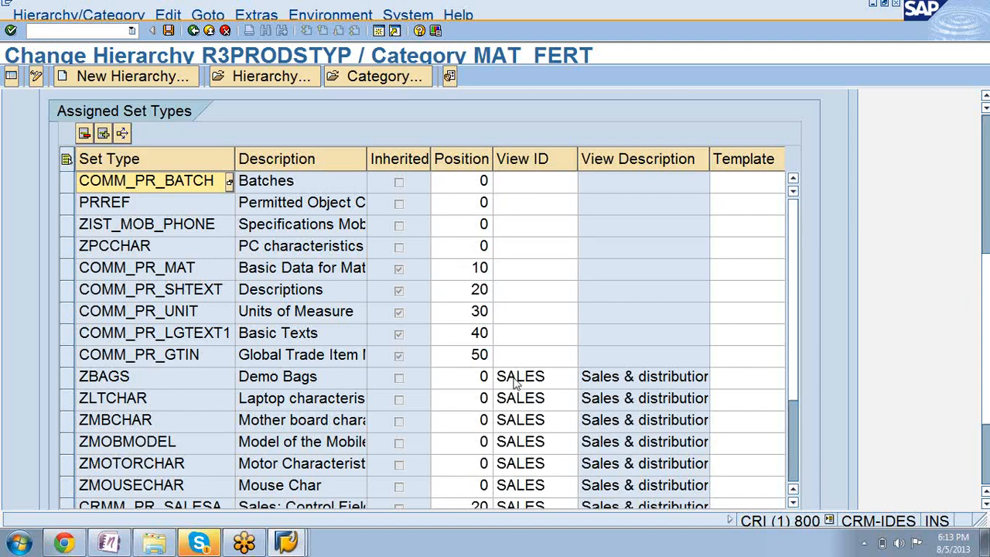
{"action": "left_click", "coordinate": [169, 31]}
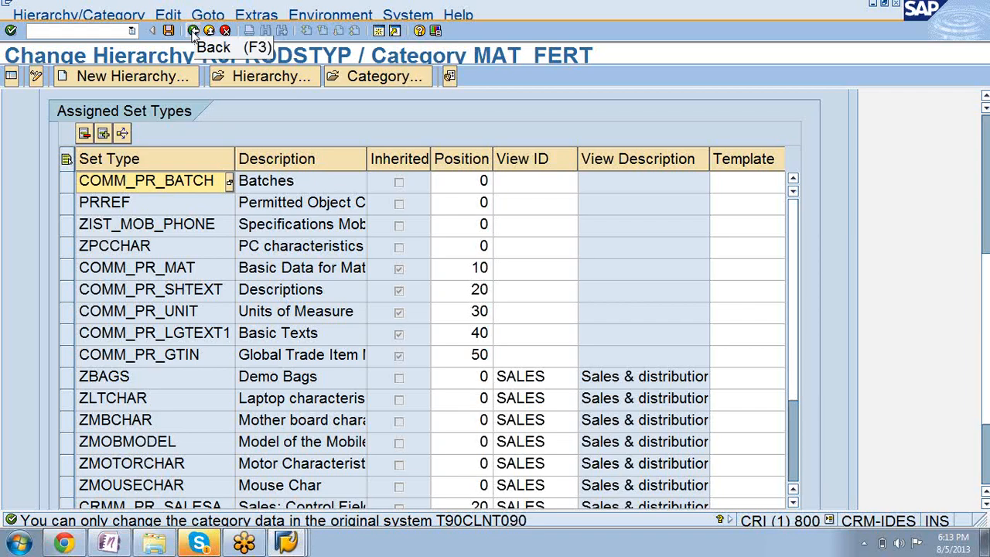
Open a new SAP session and start the product maintenance transaction with /ncommpr01
{"action": "left_click", "coordinate": [379, 31]}
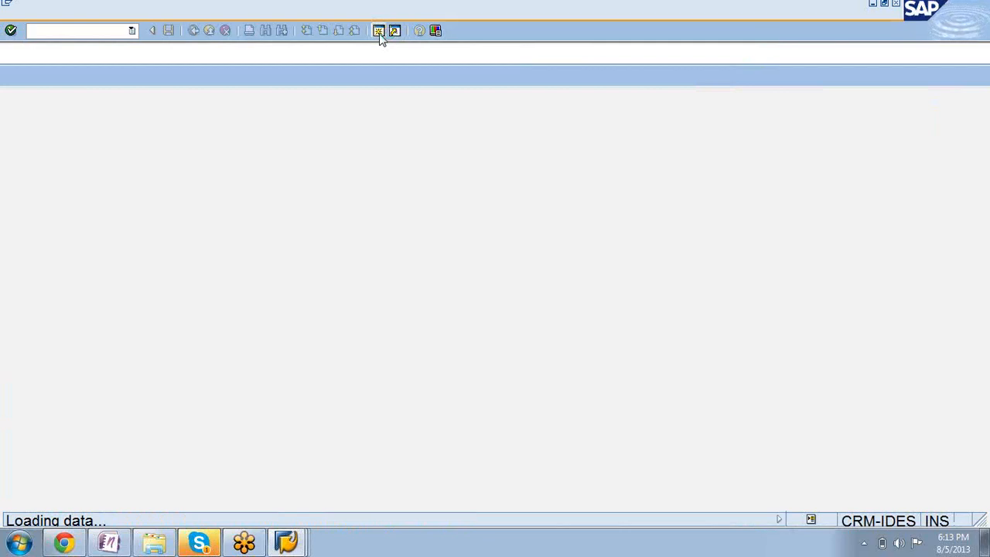
{"action": "left_click", "coordinate": [10, 109]}
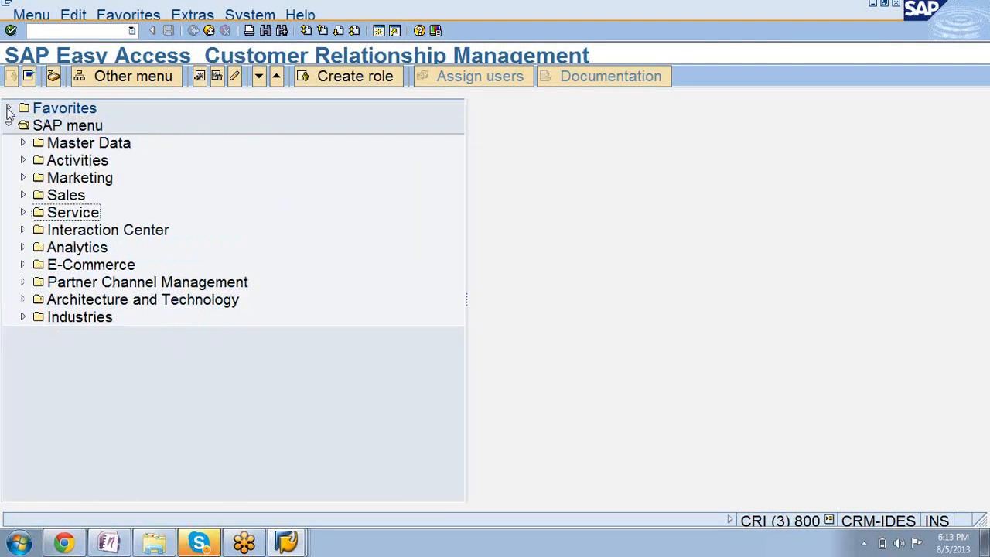
{"action": "left_click", "coordinate": [39, 30]}
{"action": "type", "text": "/ncomm"}
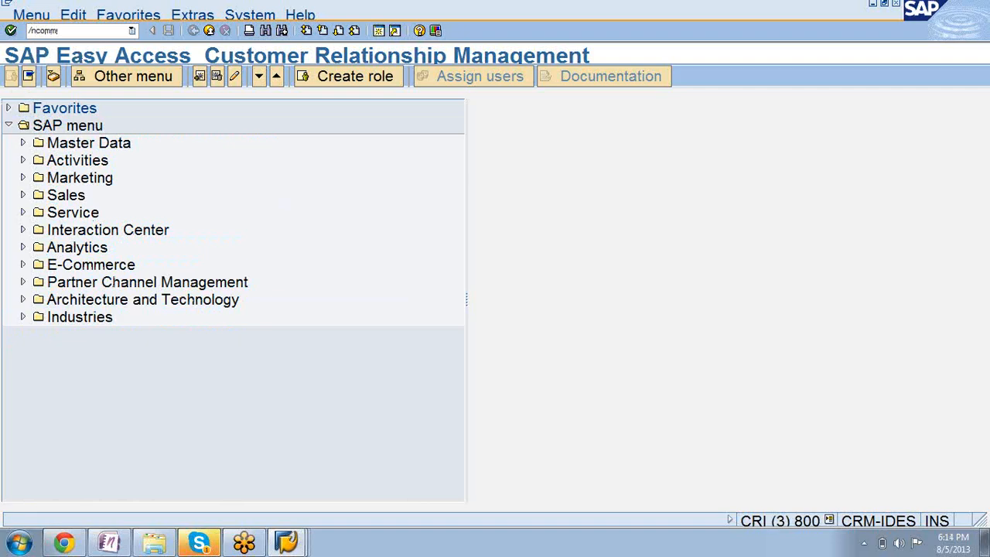
{"action": "type", "text": "pr01"}
{"action": "key", "text": "Return"}
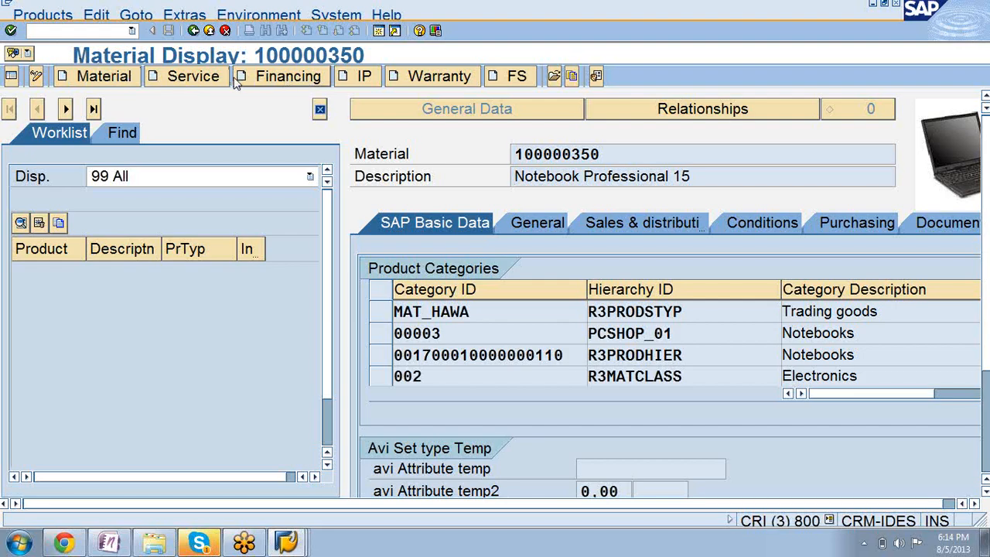
Start creating a new material for category mat_fert, without making it configurable
{"action": "left_click", "coordinate": [121, 81]}
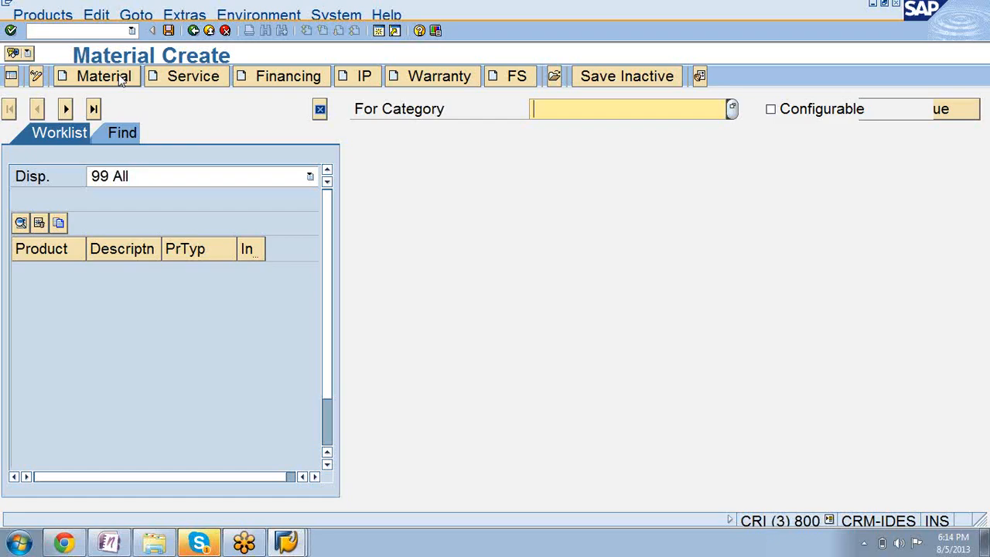
{"action": "type", "text": "mat"}
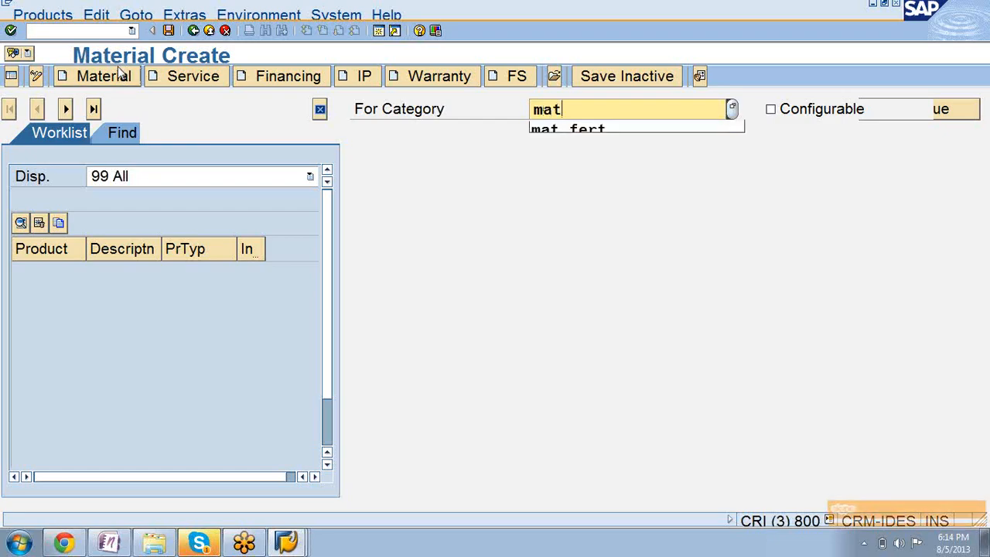
{"action": "key", "text": "Down"}
{"action": "key", "text": "Return"}
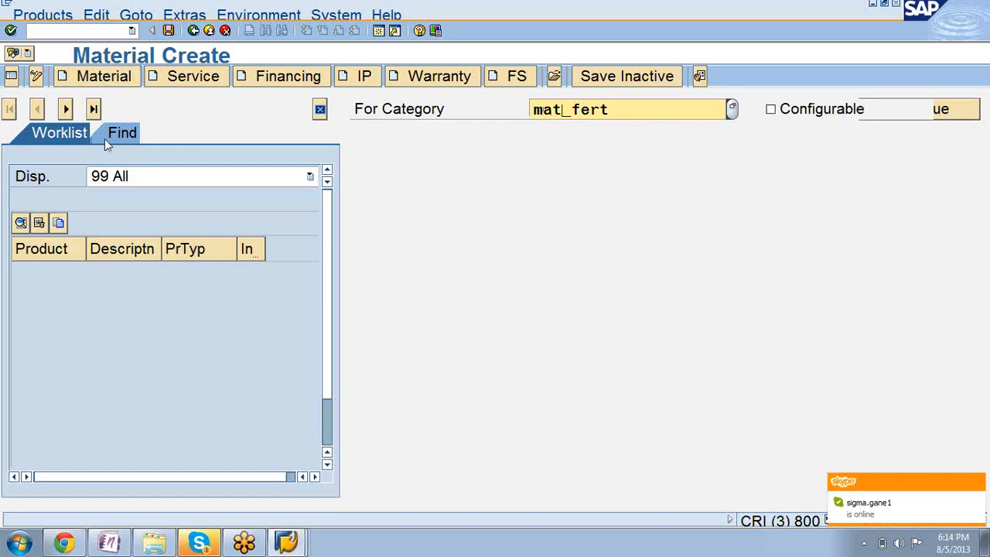
{"action": "left_click", "coordinate": [977, 482]}
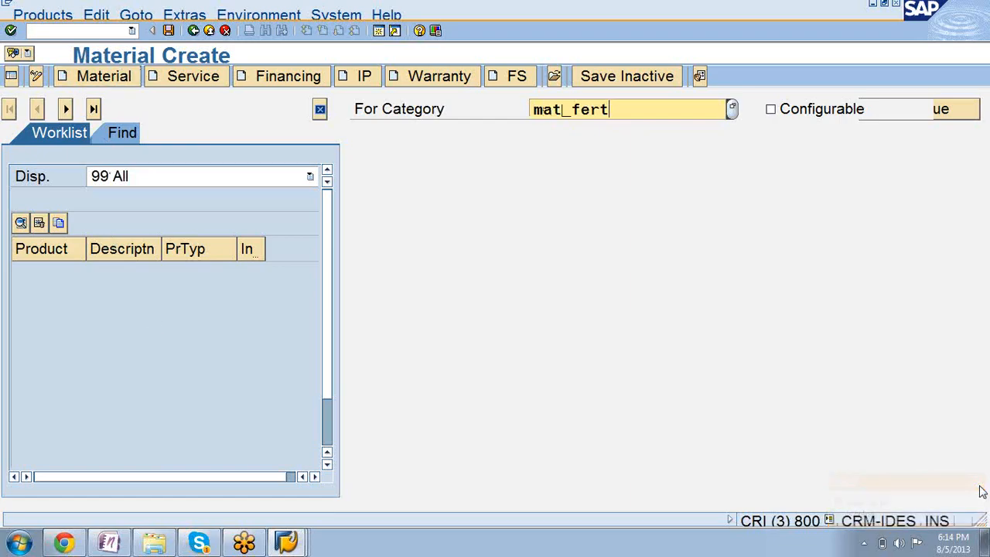
{"action": "left_click", "coordinate": [954, 114]}
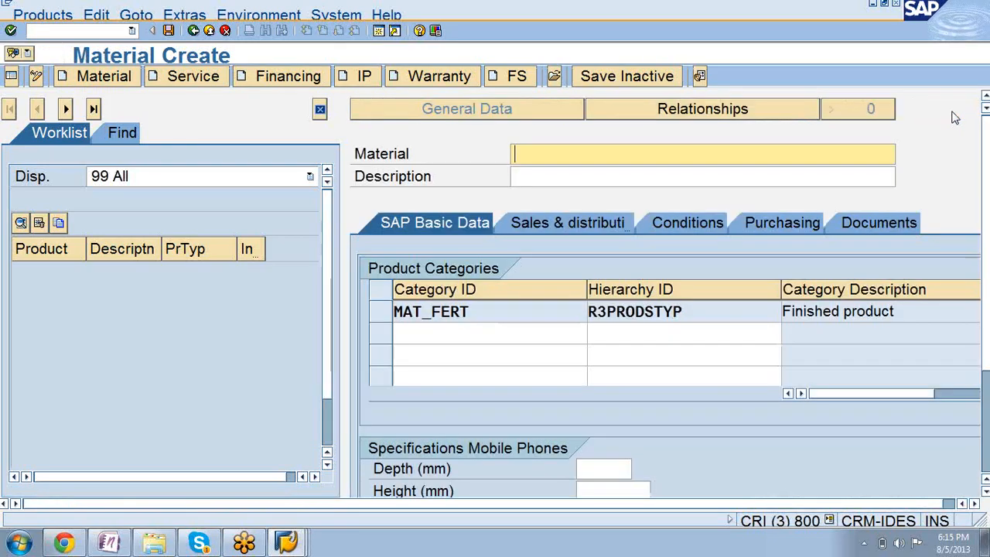
{"action": "left_click", "coordinate": [490, 335]}
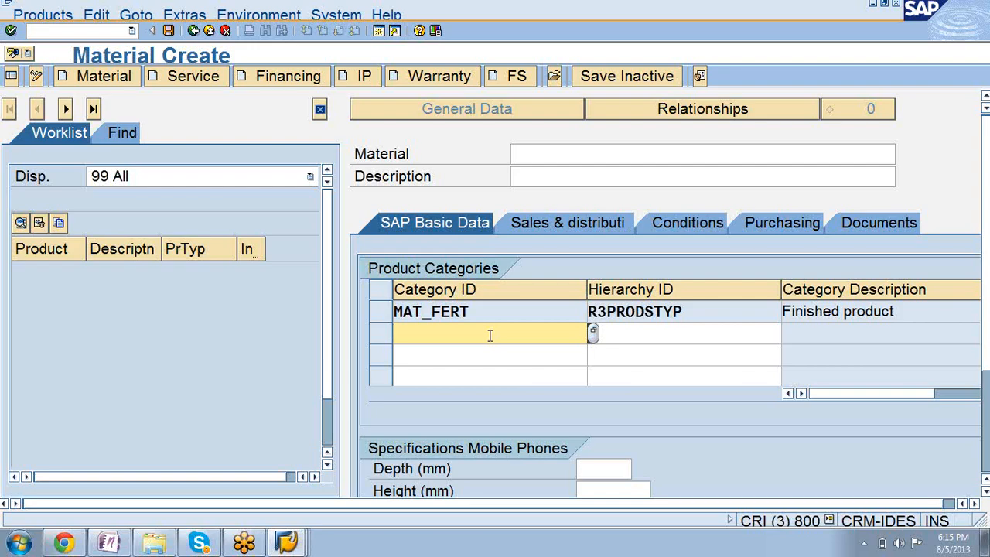
{"action": "type", "text": "Mat_cla"}
{"action": "key", "text": "BackSpace"}
{"action": "key", "text": "BackSpace"}
{"action": "key", "text": "BackSpace"}
{"action": "key", "text": "BackSpace"}
{"action": "key", "text": "BackSpace"}
{"action": "key", "text": "BackSpace"}
{"action": "key", "text": "BackSpace"}
Restrict the category search for the second product category row to the hierarchy R3MATCLASS Material group
{"action": "left_click", "coordinate": [592, 334]}
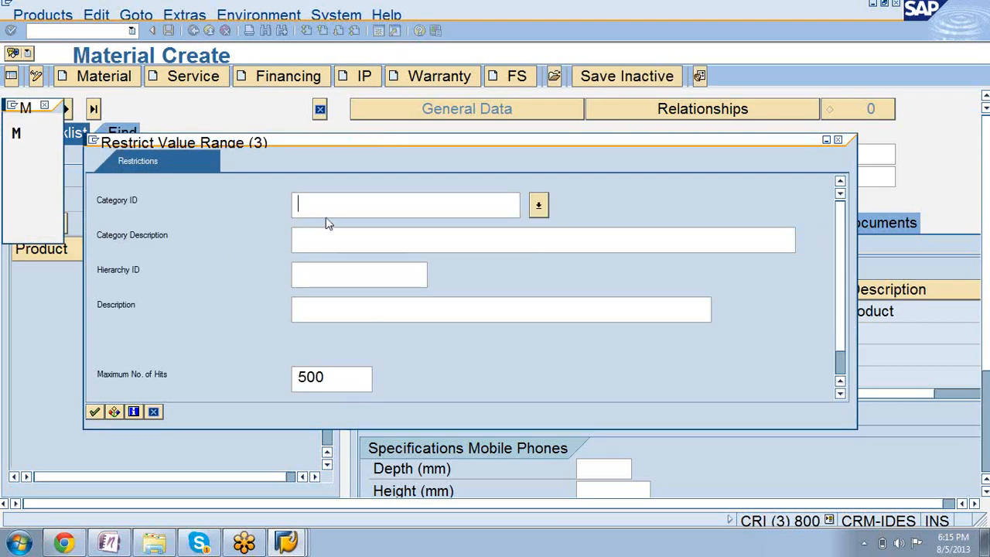
{"action": "left_click", "coordinate": [322, 276]}
{"action": "type", "text": "r"}
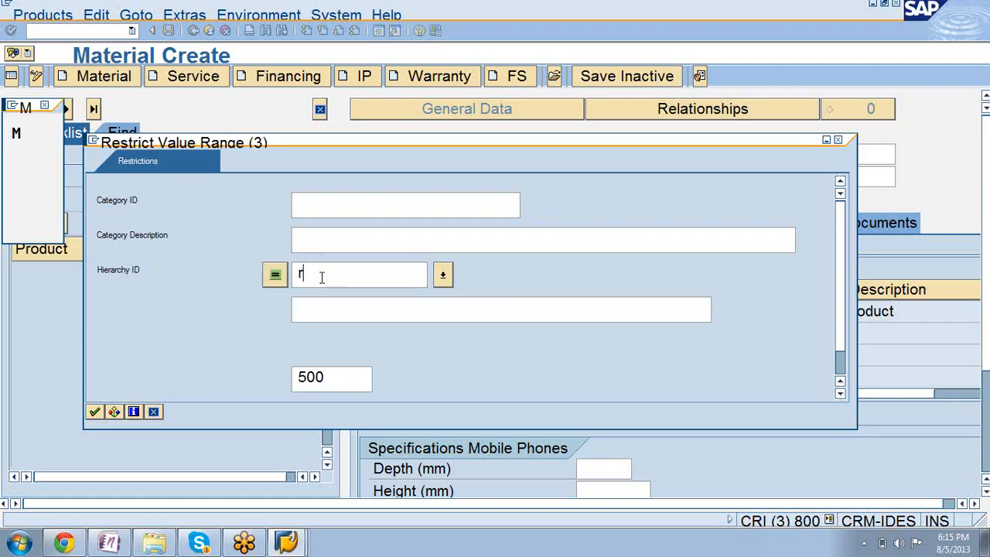
{"action": "left_click", "coordinate": [442, 276]}
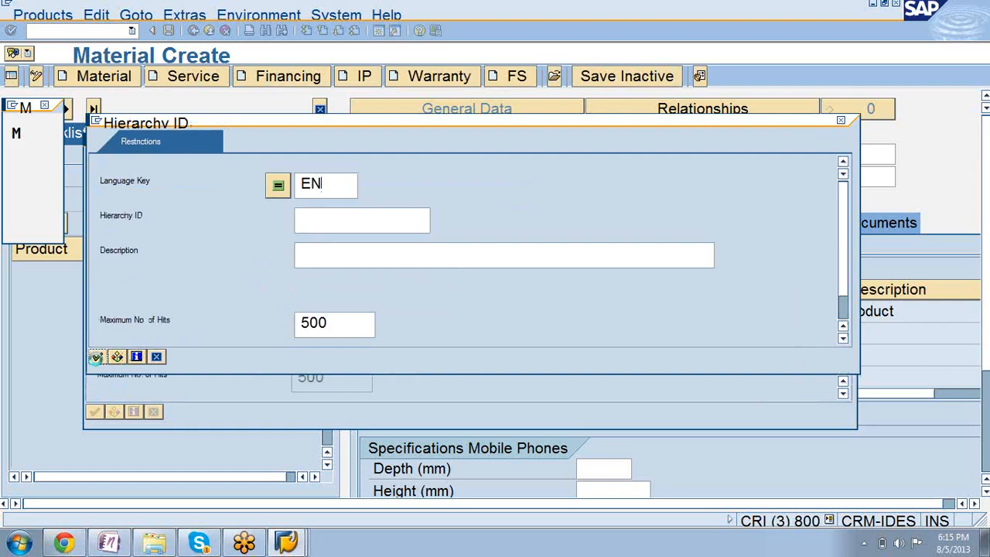
{"action": "left_click", "coordinate": [96, 358]}
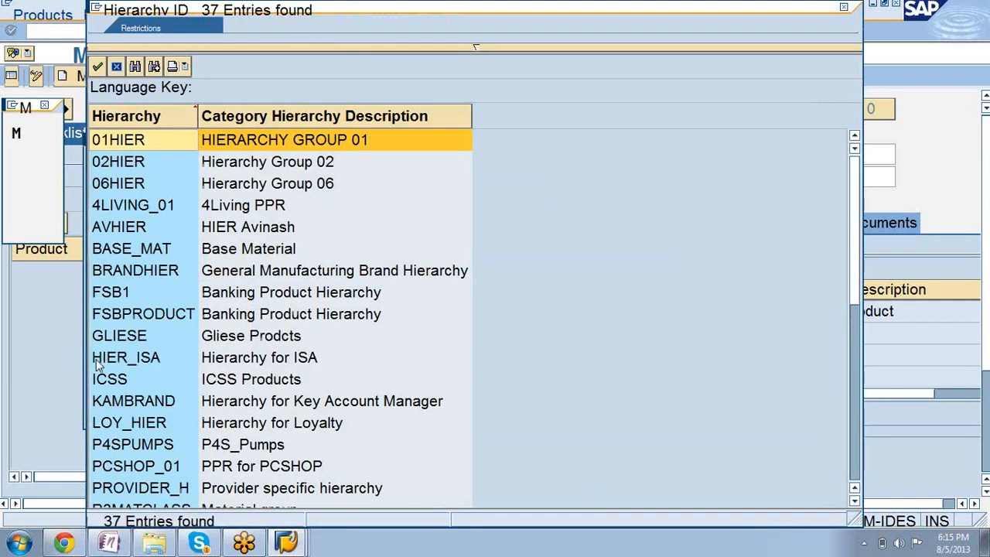
{"action": "scroll", "coordinate": [98, 367], "scroll_direction": "down", "scroll_amount": 3}
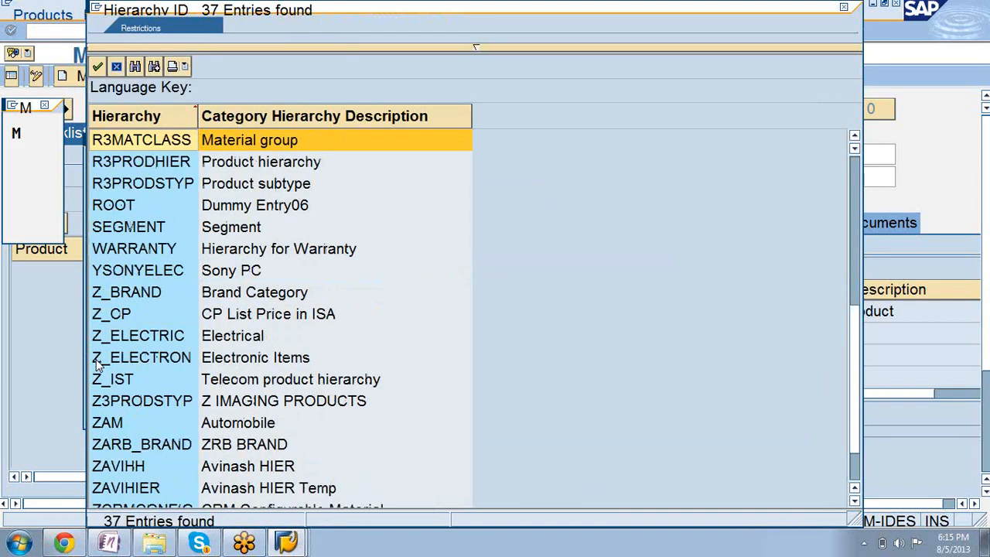
{"action": "double_click", "coordinate": [134, 147]}
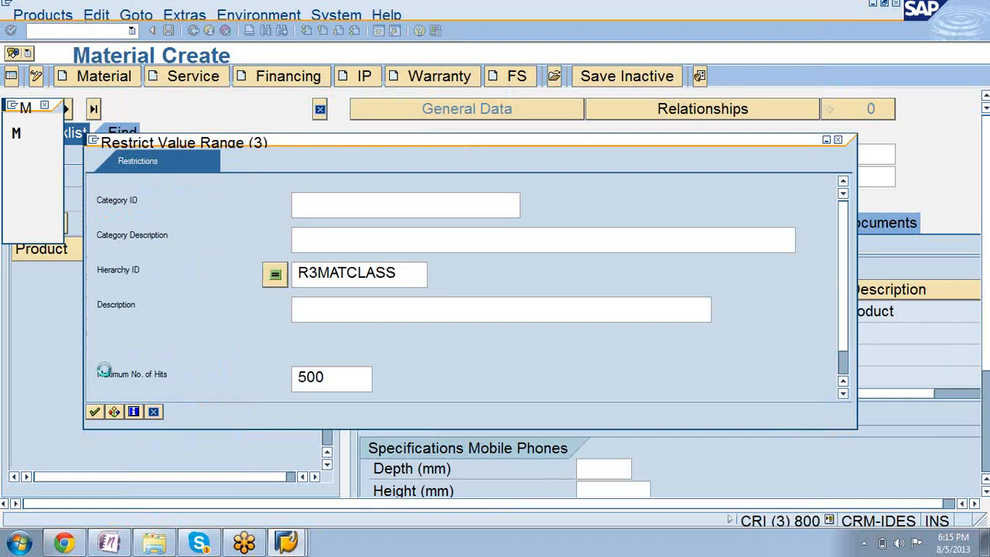
Assign the material group category 0020010 Laptop Systems to the second product category row
{"action": "left_click", "coordinate": [94, 411]}
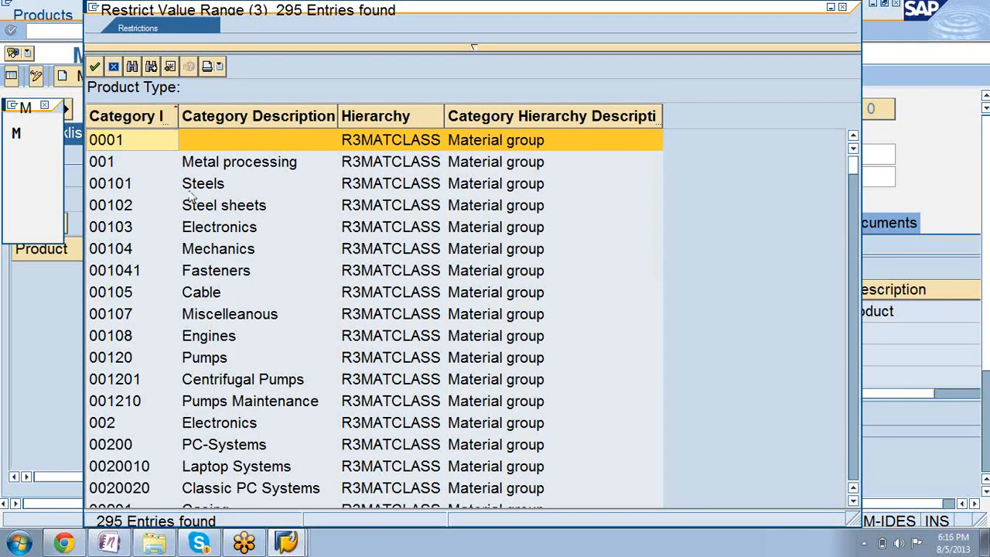
{"action": "left_click", "coordinate": [198, 169]}
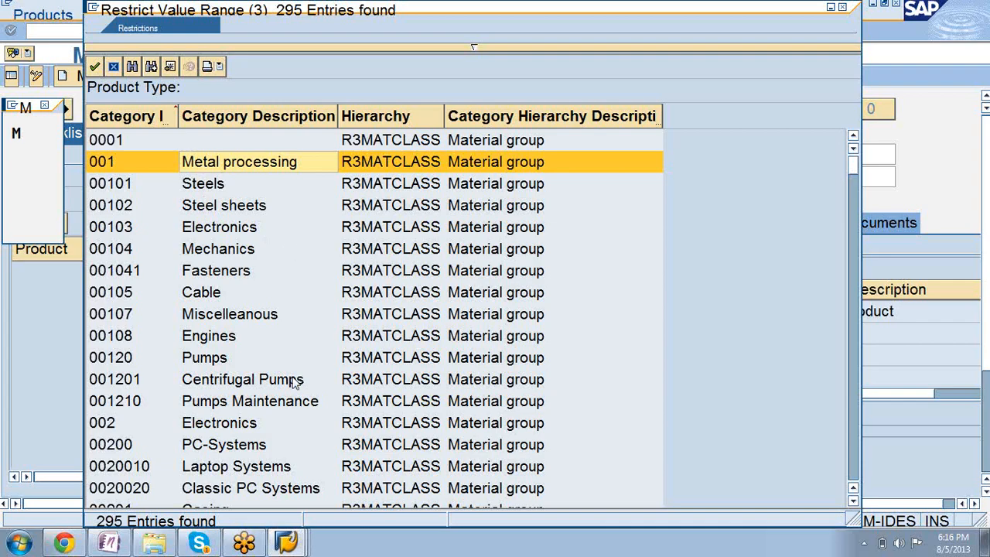
{"action": "left_click", "coordinate": [258, 470]}
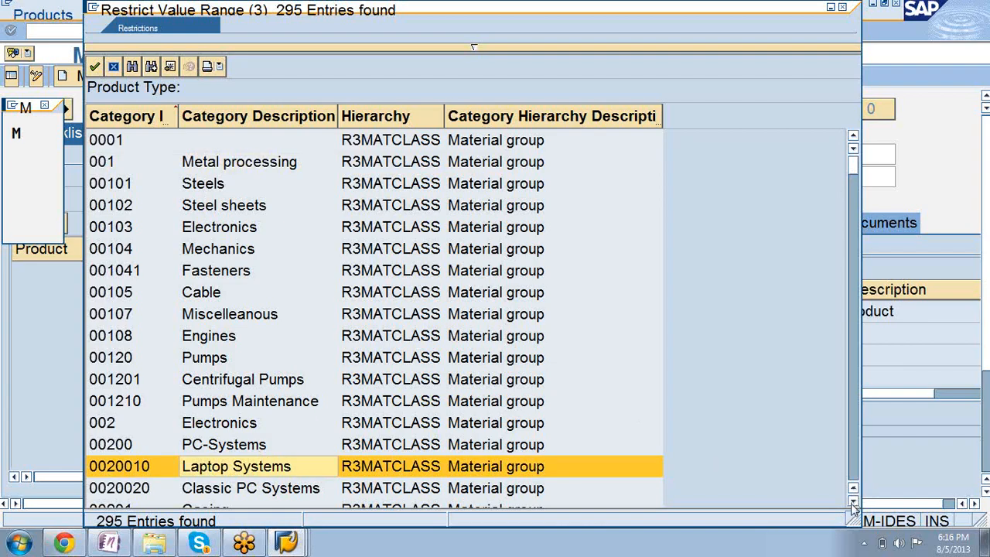
{"action": "double_click", "coordinate": [279, 468]}
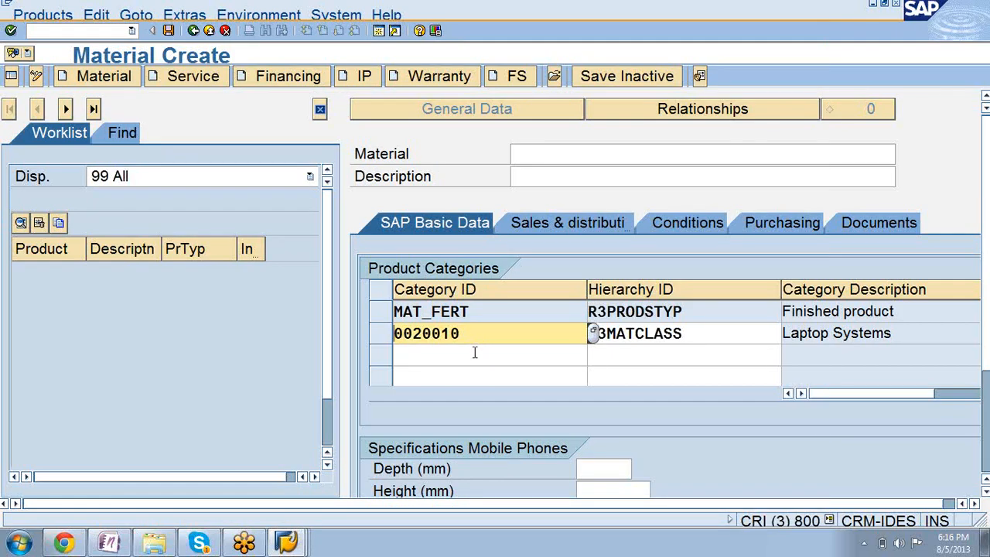
Restrict the category search for the third product category row to the hierarchy R3PRODHIER Product hierarchy
{"action": "left_click", "coordinate": [475, 353]}
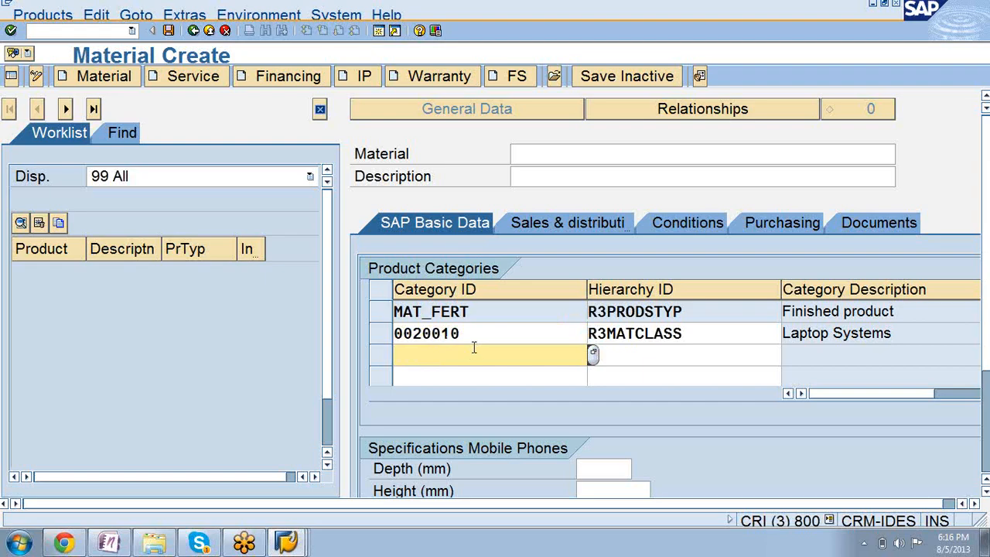
{"action": "left_click", "coordinate": [593, 356]}
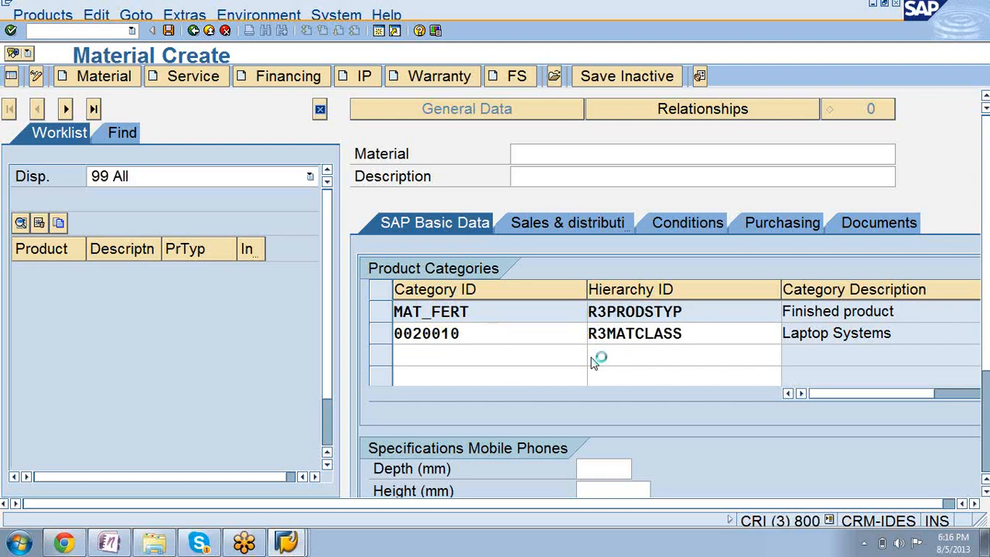
{"action": "left_click", "coordinate": [370, 257]}
{"action": "left_click", "coordinate": [446, 254]}
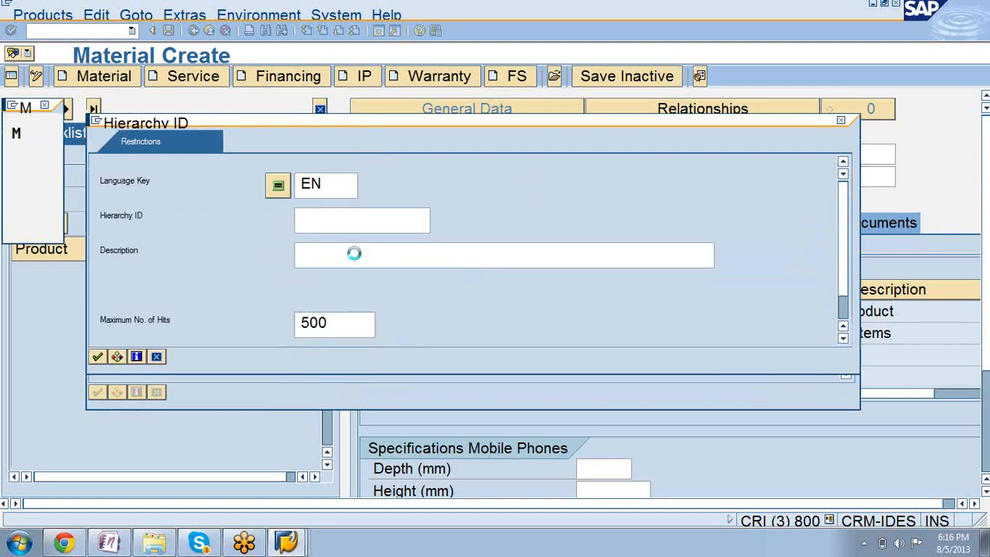
{"action": "left_click", "coordinate": [98, 357]}
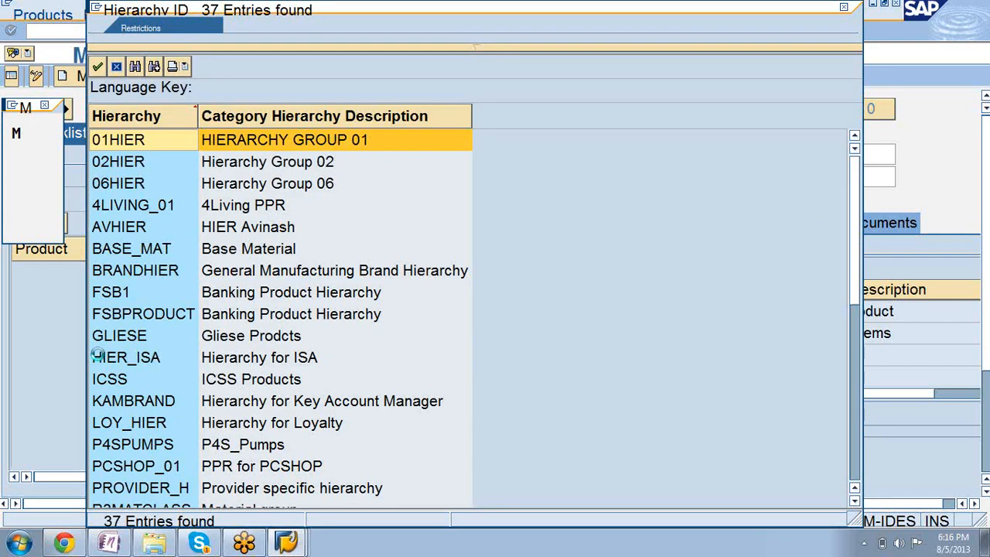
{"action": "scroll", "coordinate": [98, 360], "scroll_direction": "down", "scroll_amount": 5}
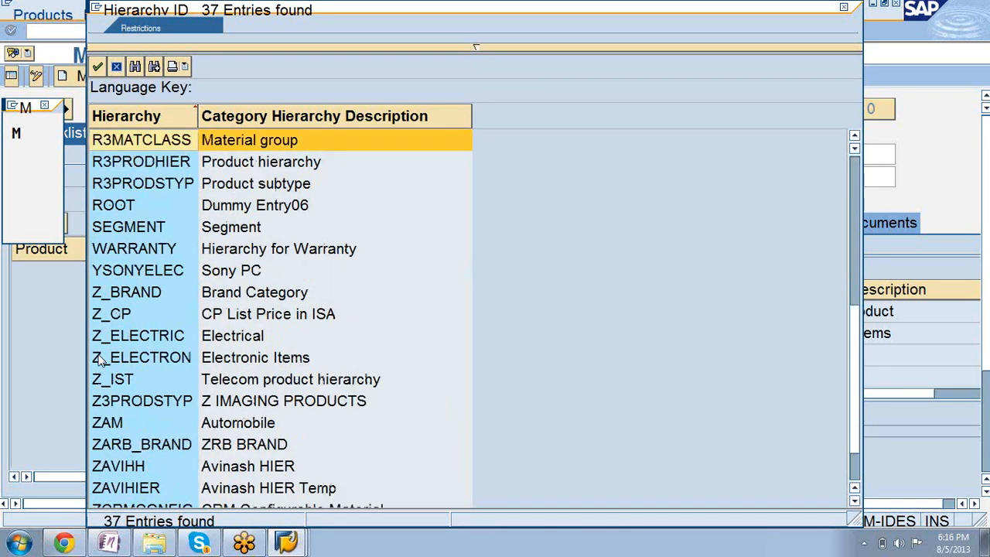
{"action": "double_click", "coordinate": [128, 161]}
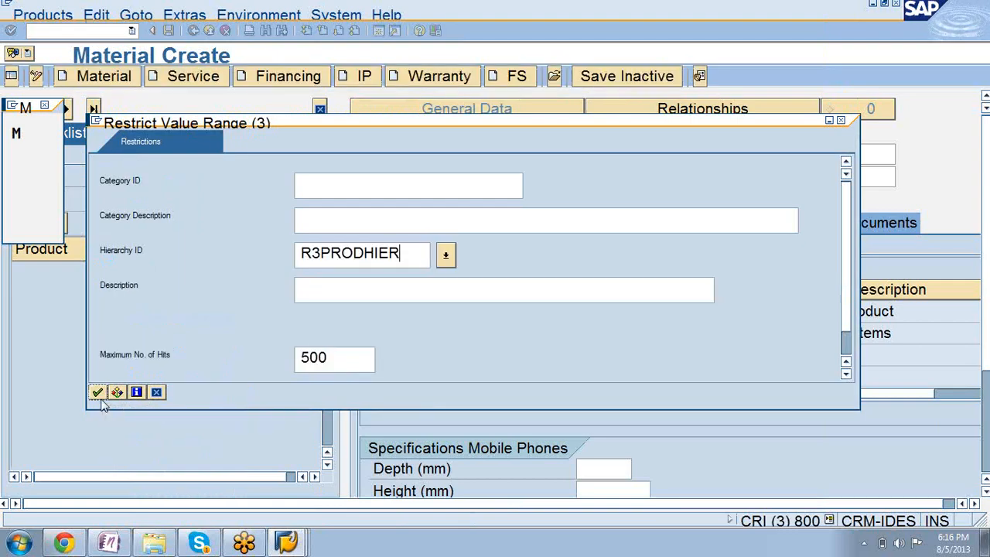
{"action": "left_click", "coordinate": [98, 393]}
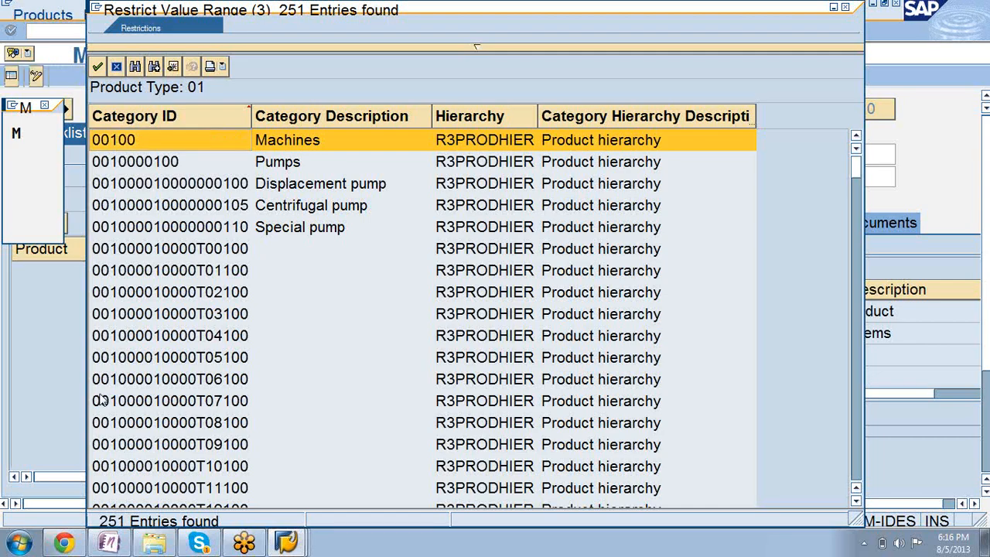
{"action": "key", "text": "Page_Down"}
{"action": "key", "text": "Page_Down"}
{"action": "key", "text": "Page_Down"}
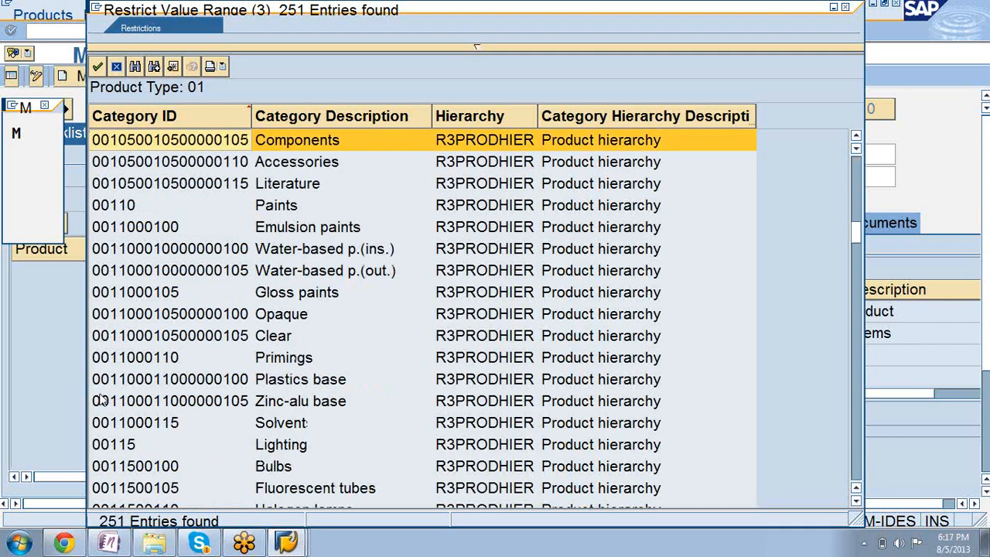
{"action": "key", "text": "Page_Down"}
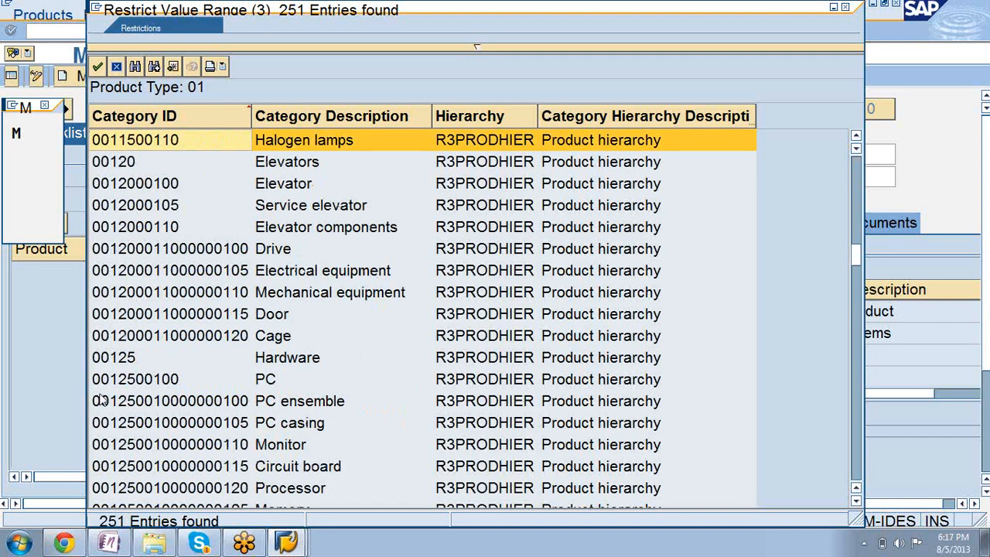
{"action": "key", "text": "Page_Down"}
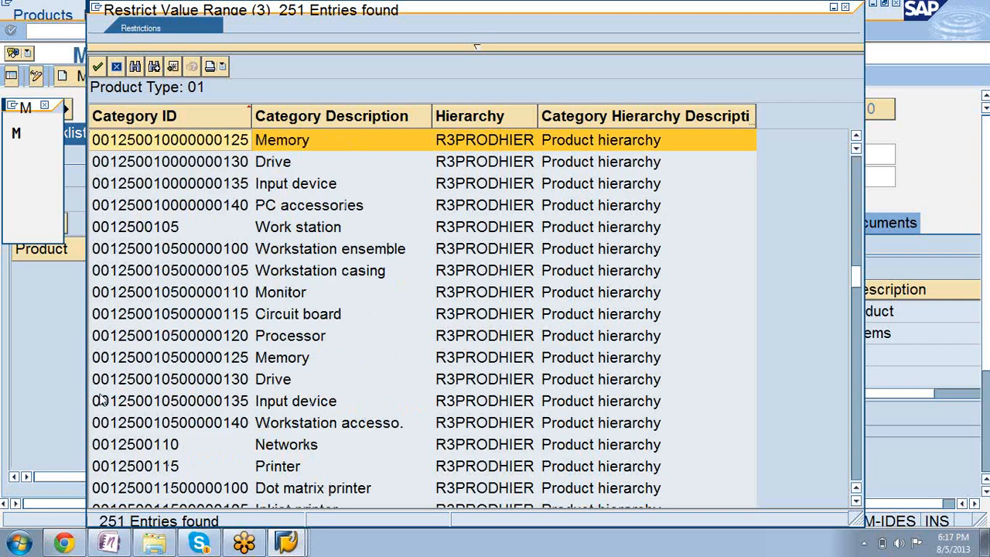
{"action": "scroll", "coordinate": [101, 400], "scroll_direction": "down", "scroll_amount": 1}
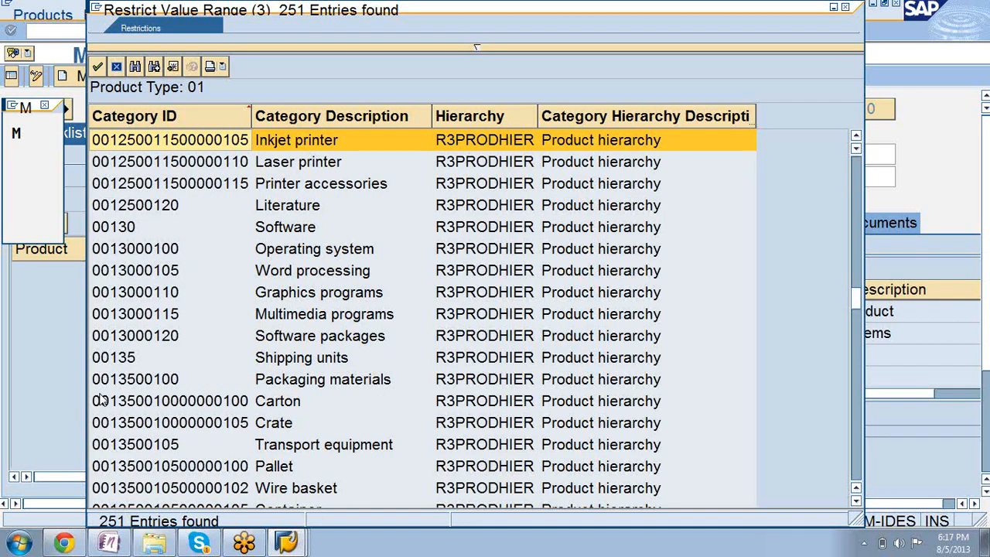
{"action": "scroll", "coordinate": [100, 400], "scroll_direction": "down", "scroll_amount": 1}
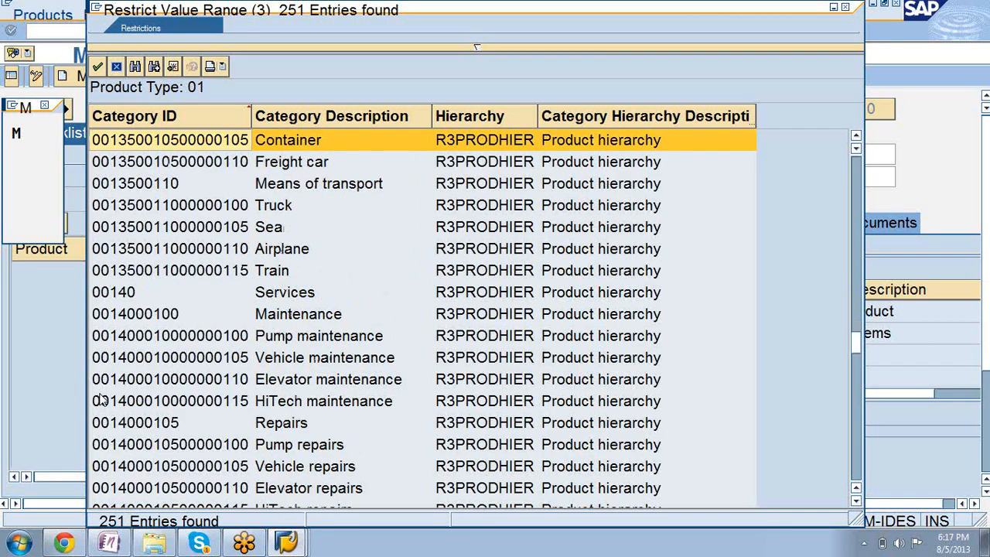
{"action": "scroll", "coordinate": [101, 400], "scroll_direction": "down", "scroll_amount": 1}
{"action": "scroll", "coordinate": [100, 400], "scroll_direction": "down", "scroll_amount": 1}
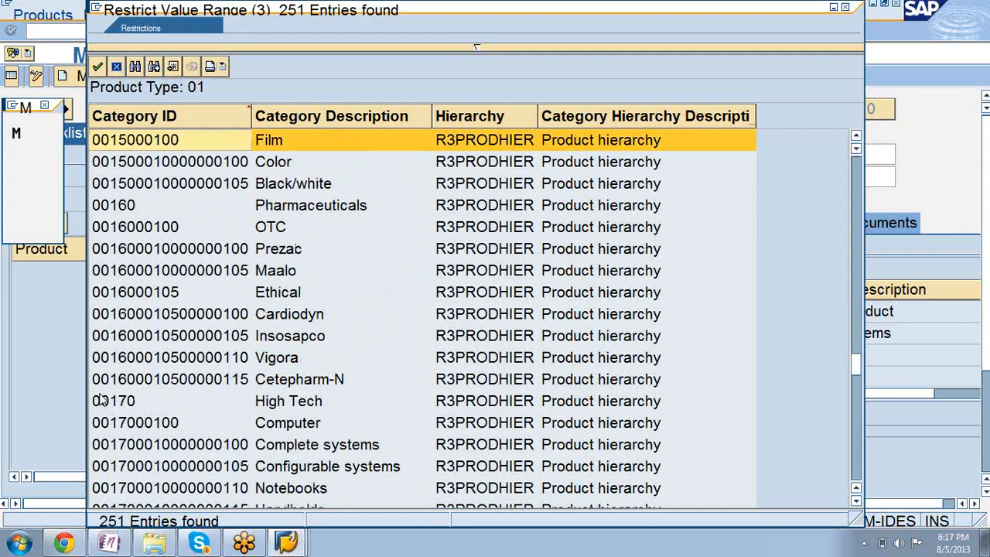
{"action": "scroll", "coordinate": [100, 400], "scroll_direction": "down", "scroll_amount": 1}
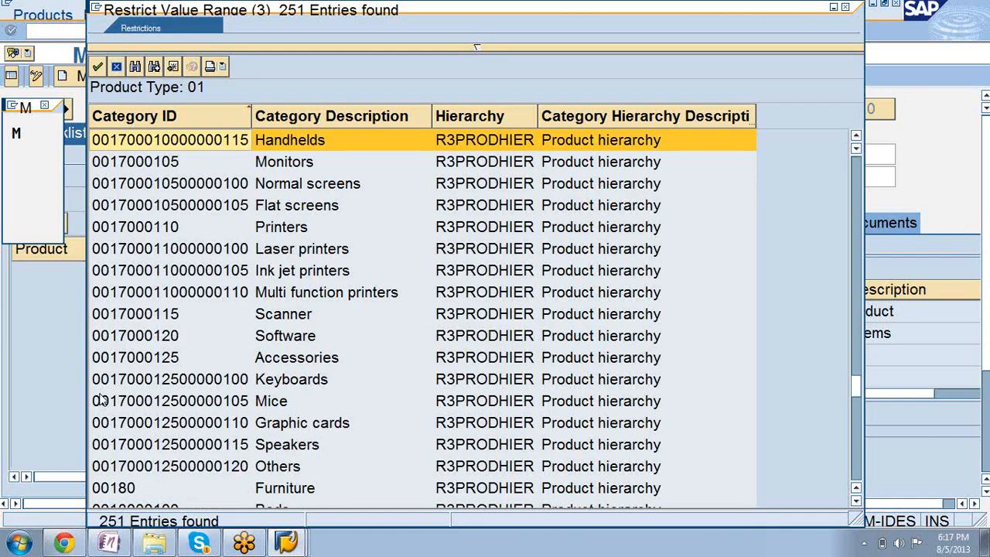
{"action": "scroll", "coordinate": [100, 400], "scroll_direction": "down", "scroll_amount": 1}
{"action": "scroll", "coordinate": [100, 399], "scroll_direction": "down", "scroll_amount": 1}
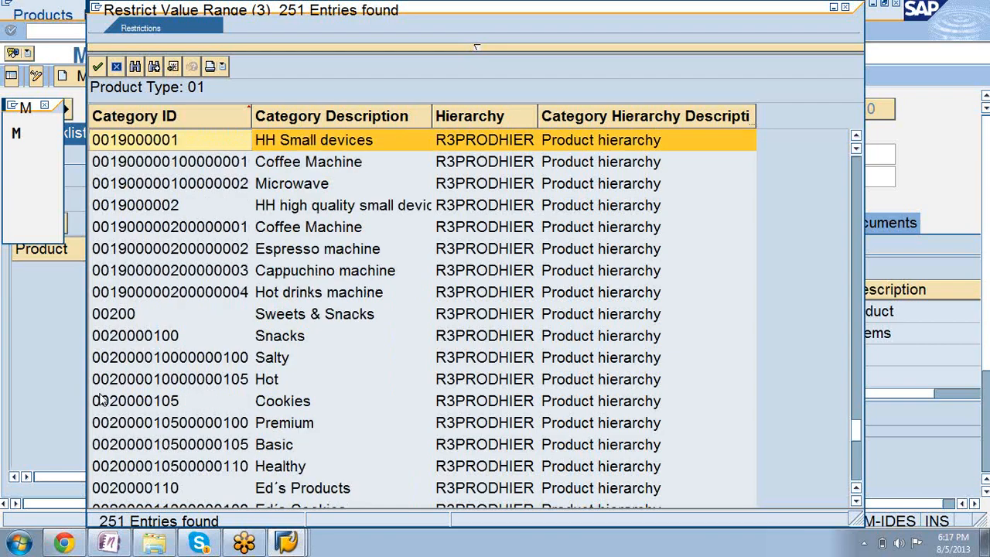
{"action": "scroll", "coordinate": [100, 399], "scroll_direction": "down", "scroll_amount": 1}
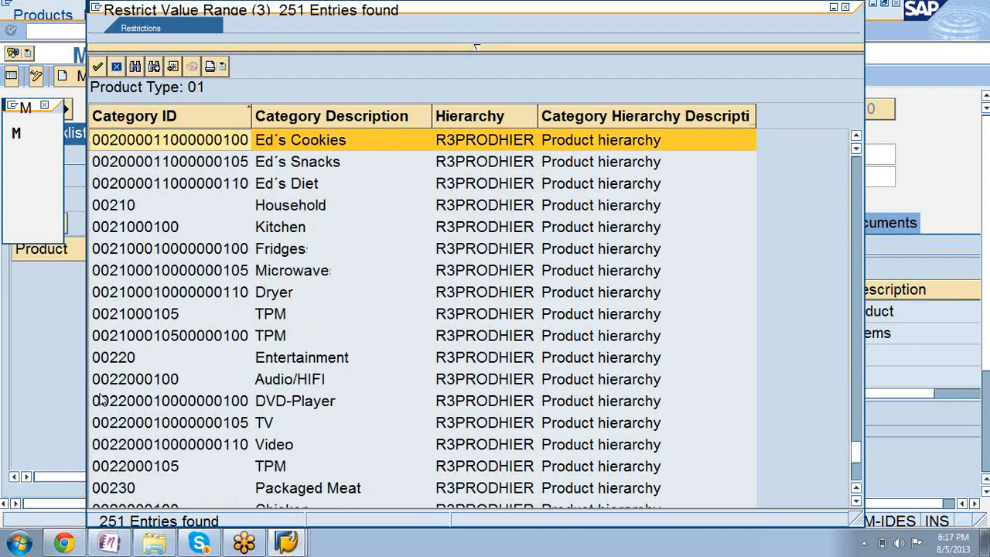
{"action": "scroll", "coordinate": [101, 400], "scroll_direction": "down", "scroll_amount": 1}
{"action": "key", "text": "Page_Down"}
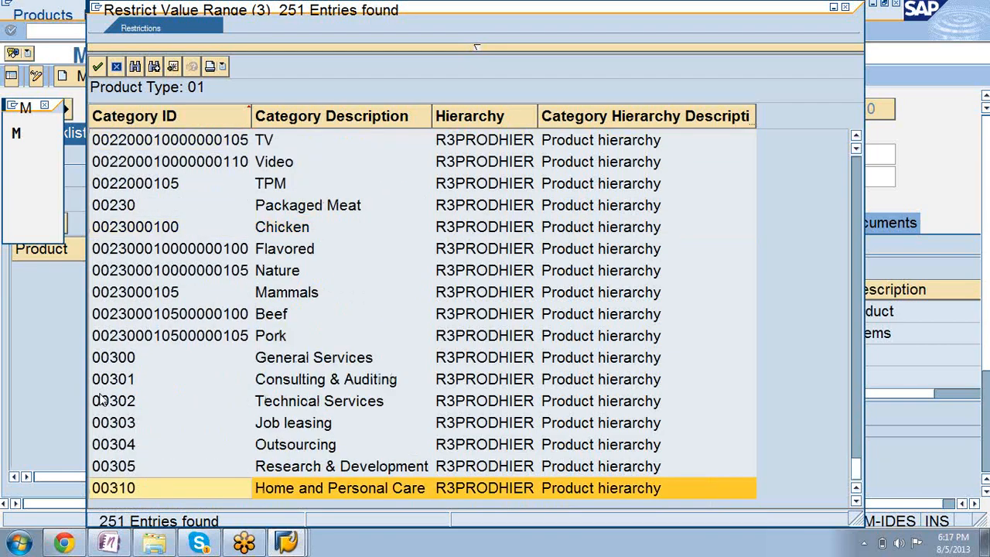
{"action": "scroll", "coordinate": [101, 400], "scroll_direction": "up", "scroll_amount": 1}
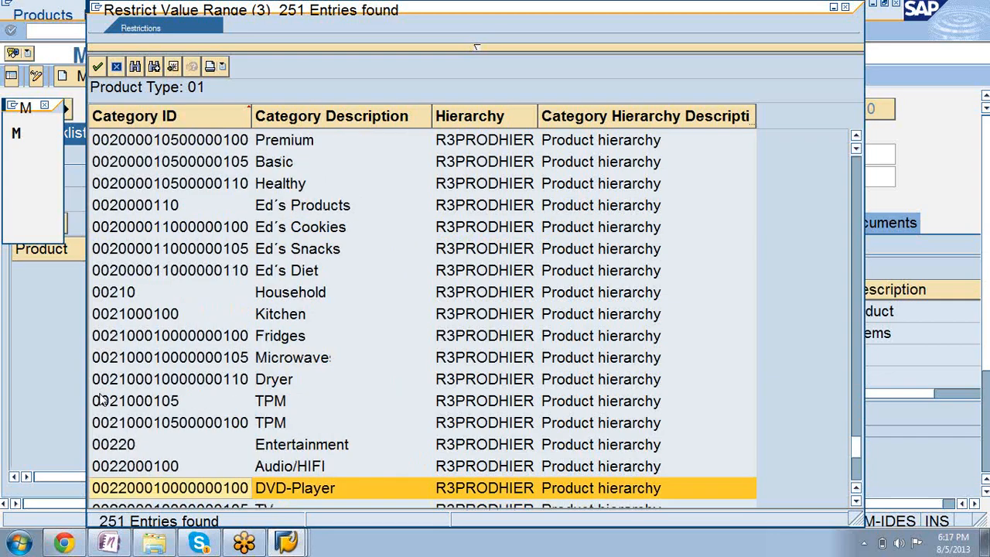
{"action": "scroll", "coordinate": [101, 400], "scroll_direction": "up", "scroll_amount": 1}
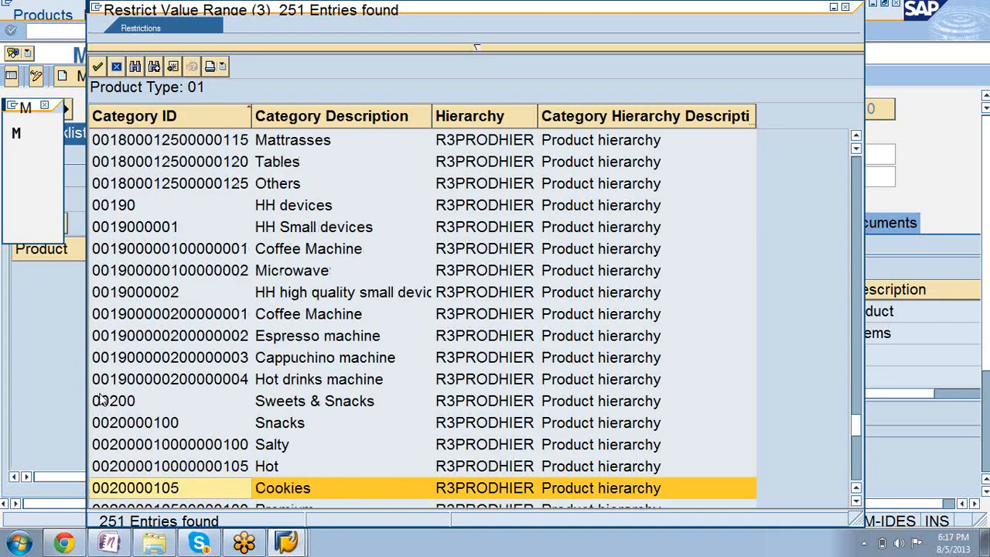
{"action": "scroll", "coordinate": [101, 400], "scroll_direction": "up", "scroll_amount": 1}
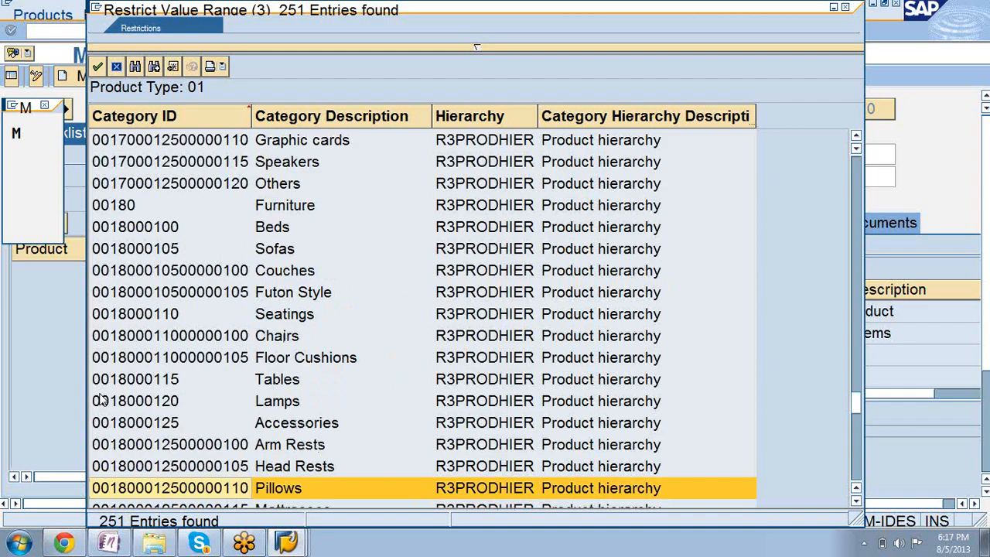
{"action": "scroll", "coordinate": [100, 400], "scroll_direction": "up", "scroll_amount": 1}
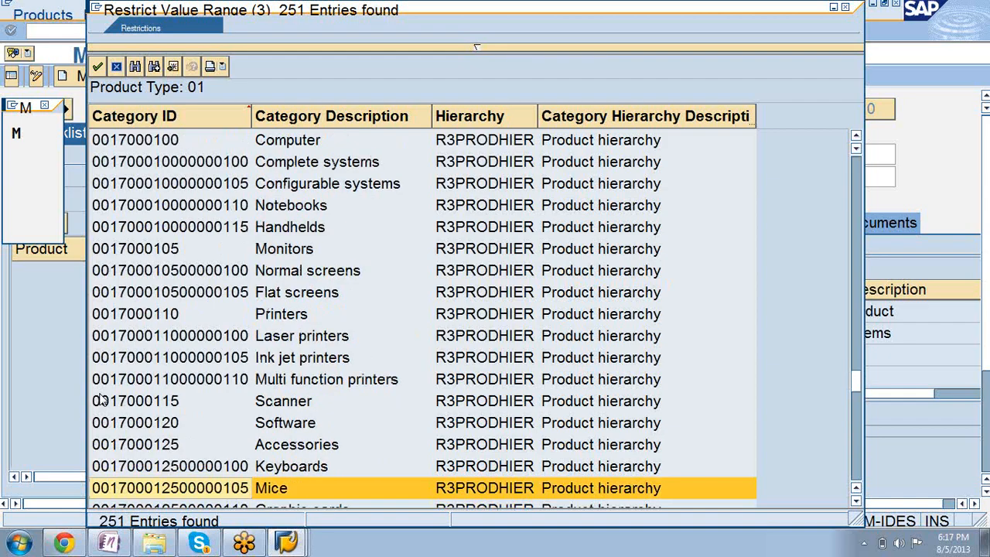
{"action": "double_click", "coordinate": [178, 212]}
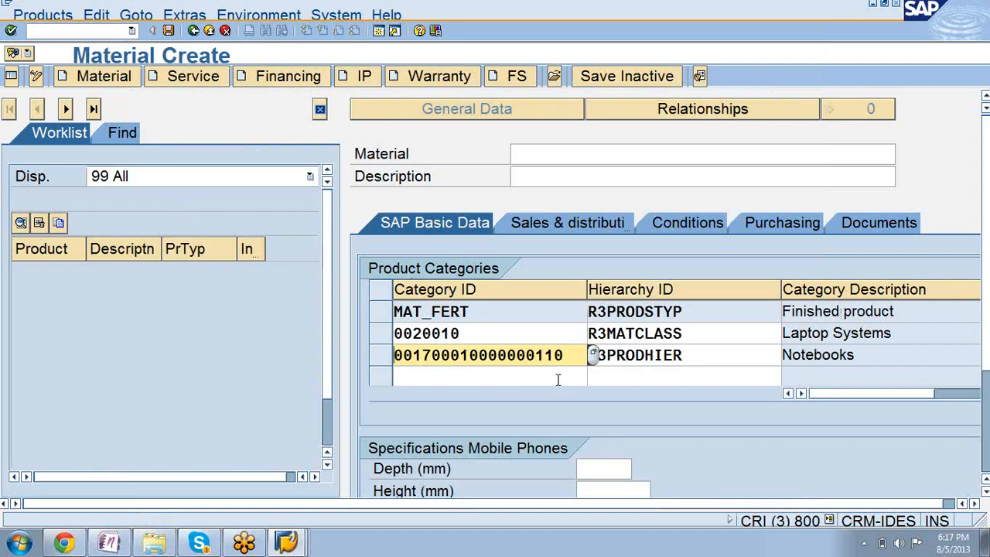
Enter LT12345 as the material ID and Laptop for Multimedia as its description
{"action": "left_click", "coordinate": [516, 343]}
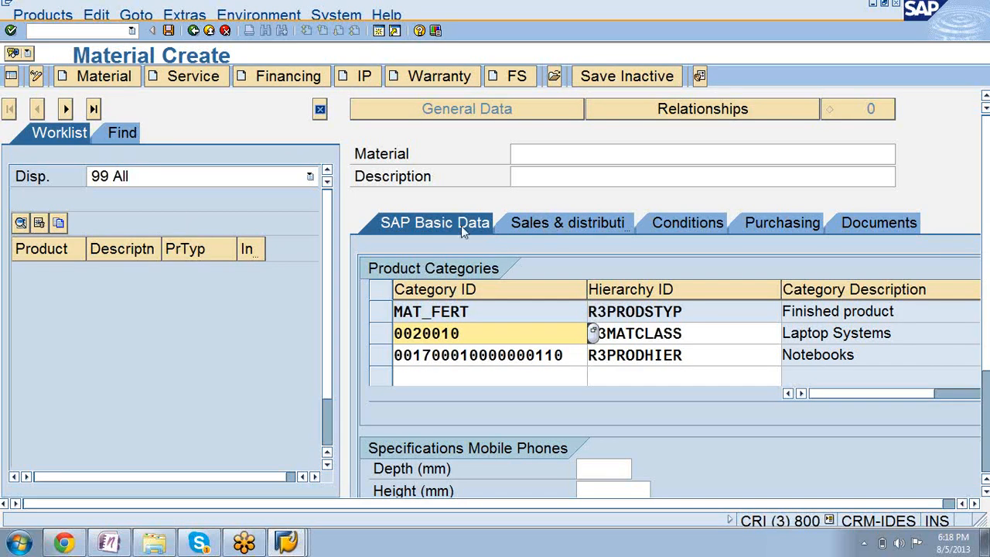
{"action": "left_click", "coordinate": [531, 153]}
{"action": "type", "text": "LT"}
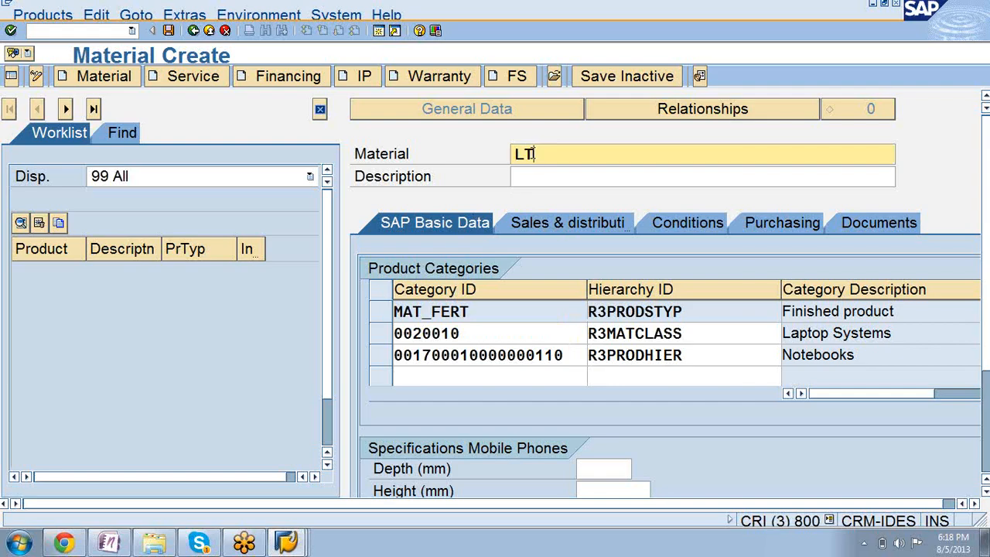
{"action": "type", "text": "12345"}
{"action": "left_click", "coordinate": [533, 175]}
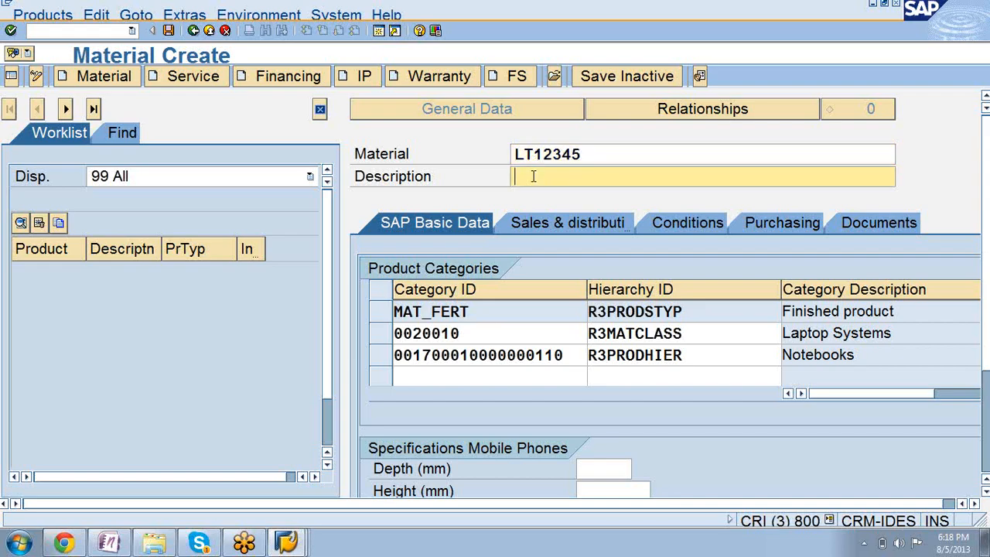
{"action": "type", "text": "Laptop for Muti"}
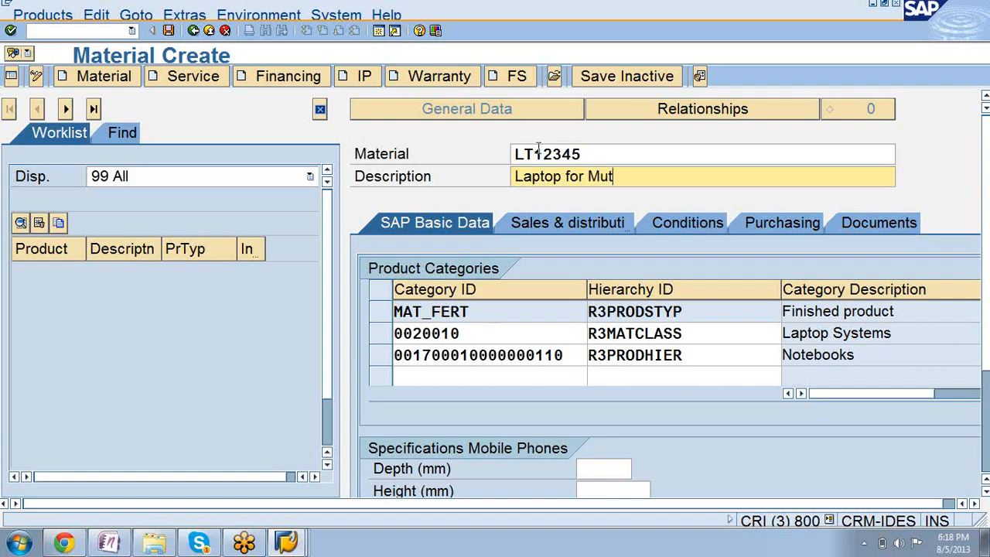
{"action": "key", "text": "BackSpace"}
{"action": "key", "text": "BackSpace"}
{"action": "type", "text": "ltimedia"}
Examine the set types in the material's sales and distribution data, including the motherboard, mouse and motor characteristics
{"action": "left_click", "coordinate": [553, 229]}
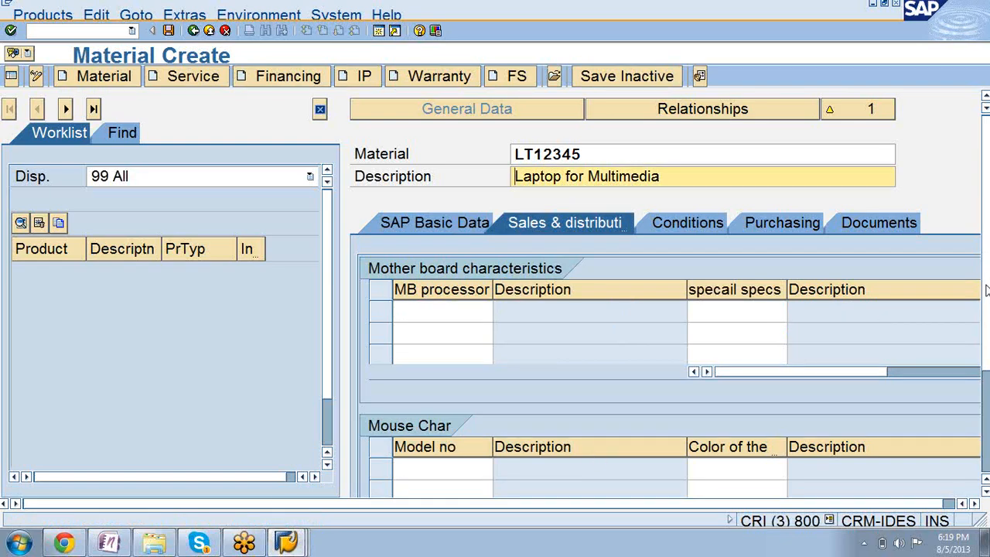
{"action": "scroll", "coordinate": [987, 357], "scroll_direction": "down", "scroll_amount": 2}
{"action": "scroll", "coordinate": [987, 358], "scroll_direction": "down", "scroll_amount": 1}
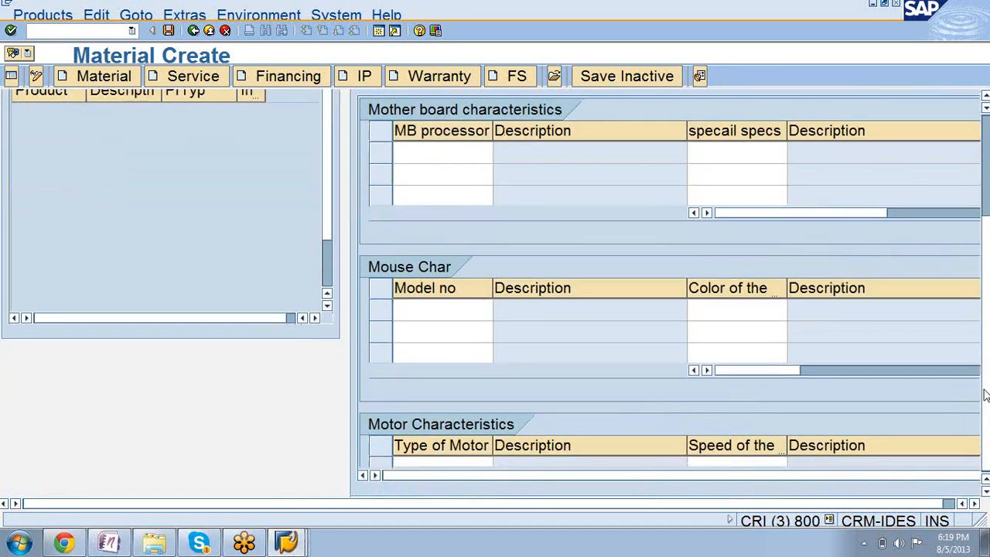
{"action": "left_click_drag", "start_coordinate": [326, 196], "coordinate": [318, 254]}
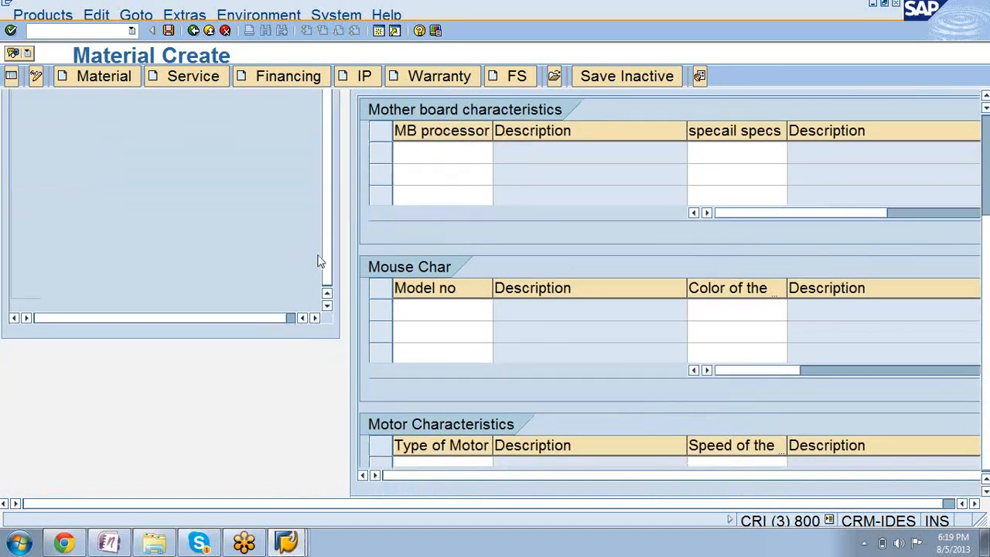
{"action": "left_click", "coordinate": [975, 504]}
{"action": "left_click", "coordinate": [975, 503]}
{"action": "left_click", "coordinate": [975, 504]}
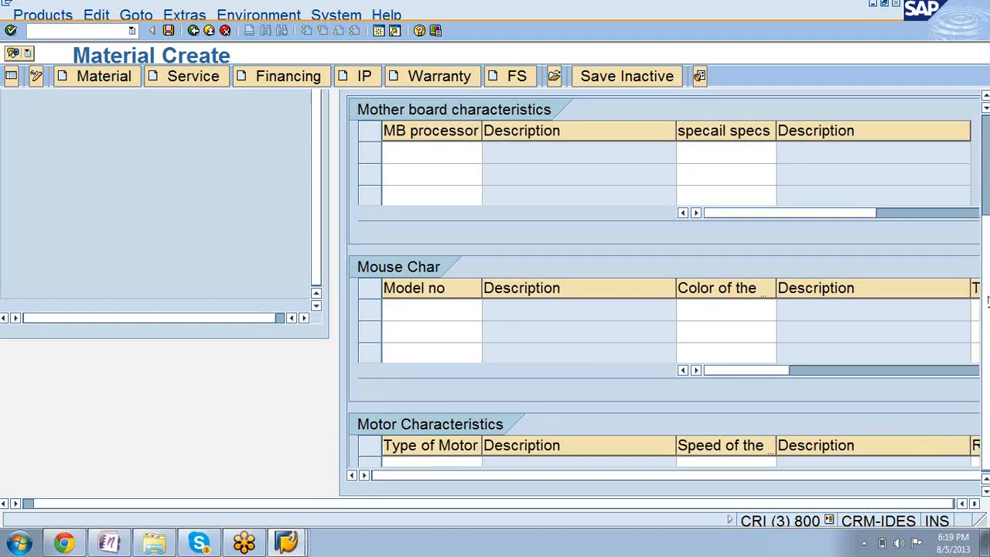
{"action": "left_click_drag", "start_coordinate": [987, 300], "coordinate": [987, 195]}
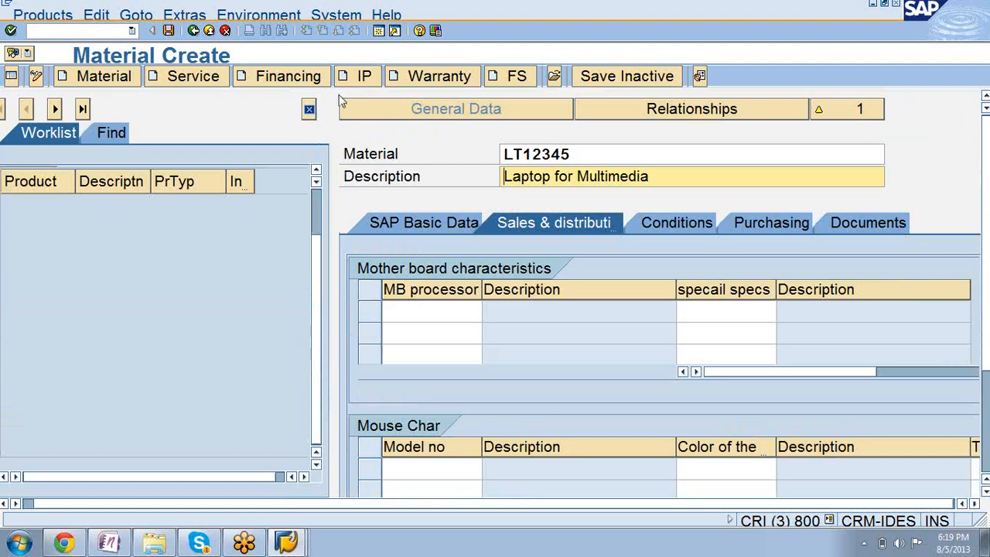
Choose laptop model 12345 in the first row of the additional set type Laptop characteristics
{"action": "left_click", "coordinate": [308, 109]}
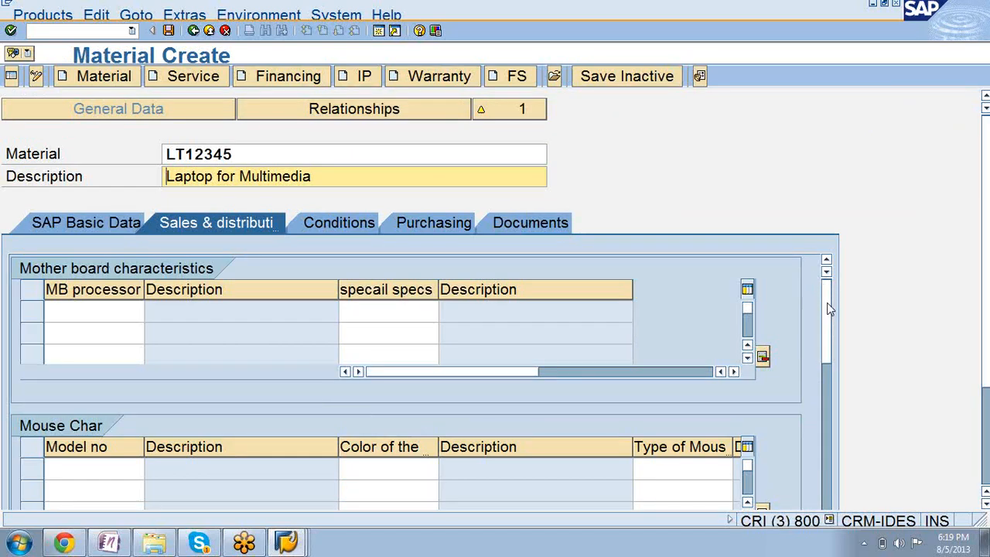
{"action": "left_click_drag", "start_coordinate": [828, 309], "coordinate": [828, 478]}
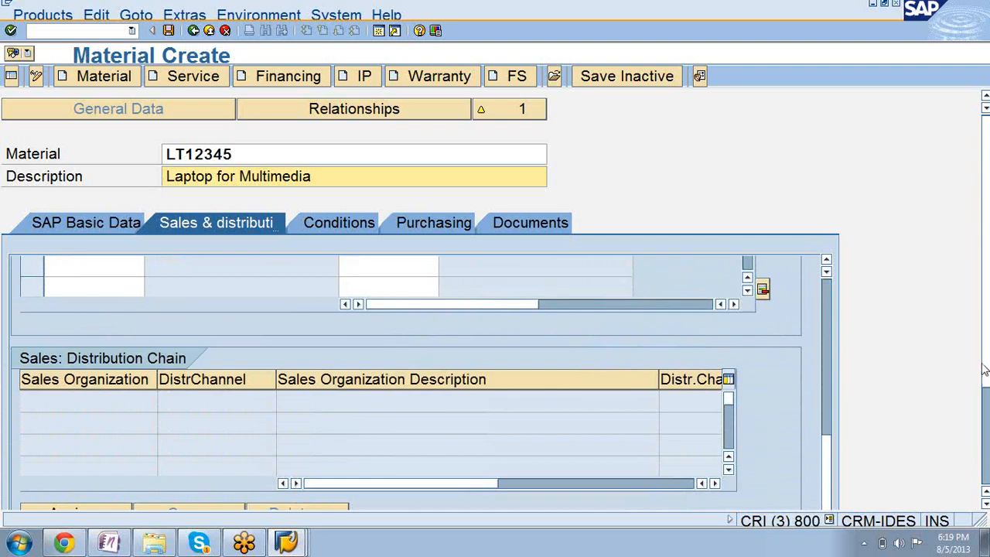
{"action": "scroll", "coordinate": [987, 356], "scroll_direction": "down", "scroll_amount": 4}
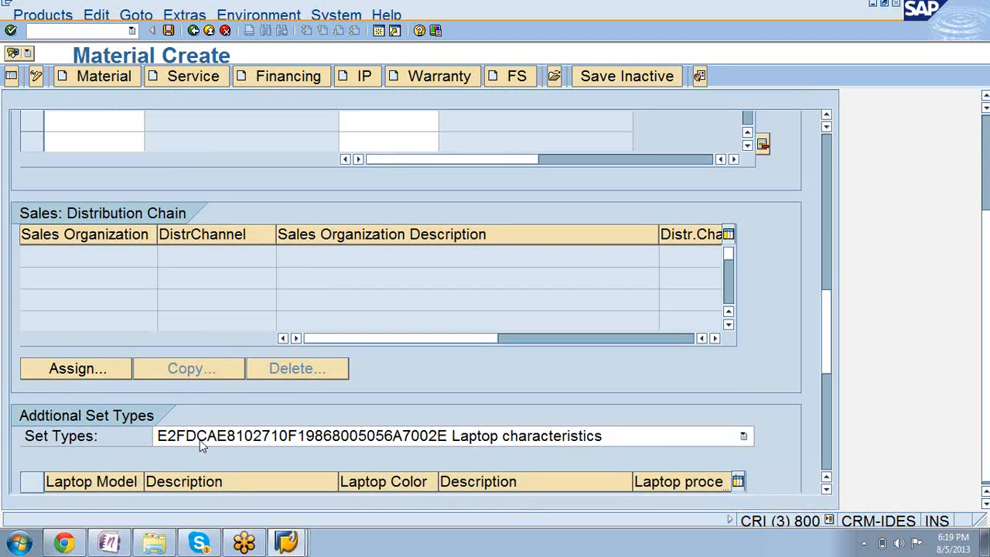
{"action": "left_click_drag", "start_coordinate": [828, 345], "coordinate": [828, 379]}
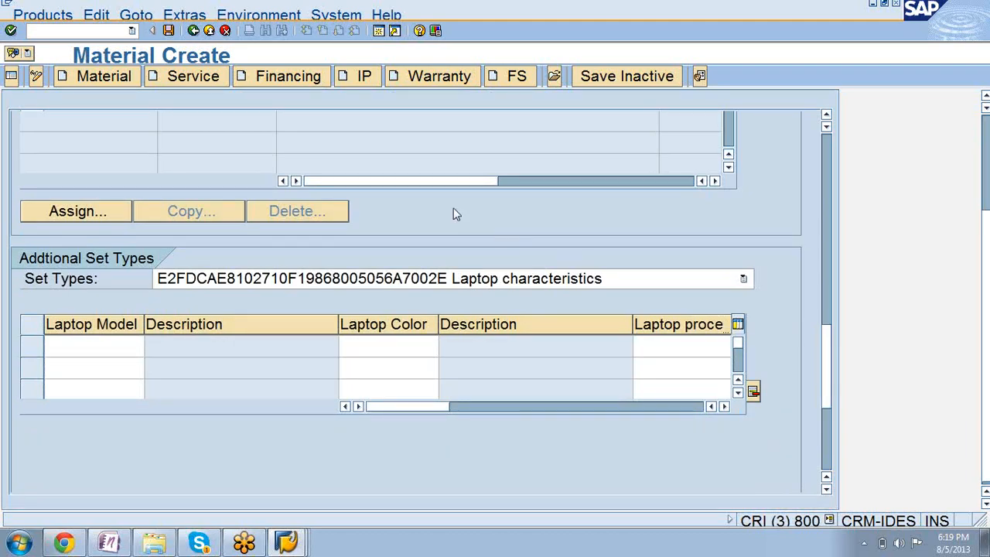
{"action": "left_click", "coordinate": [133, 348]}
{"action": "left_click", "coordinate": [149, 346]}
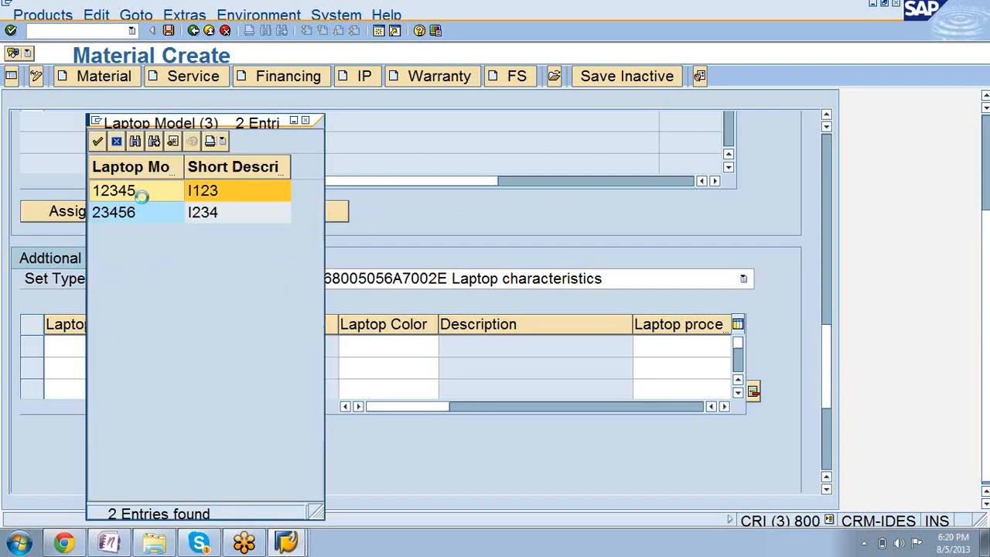
{"action": "left_click", "coordinate": [142, 197]}
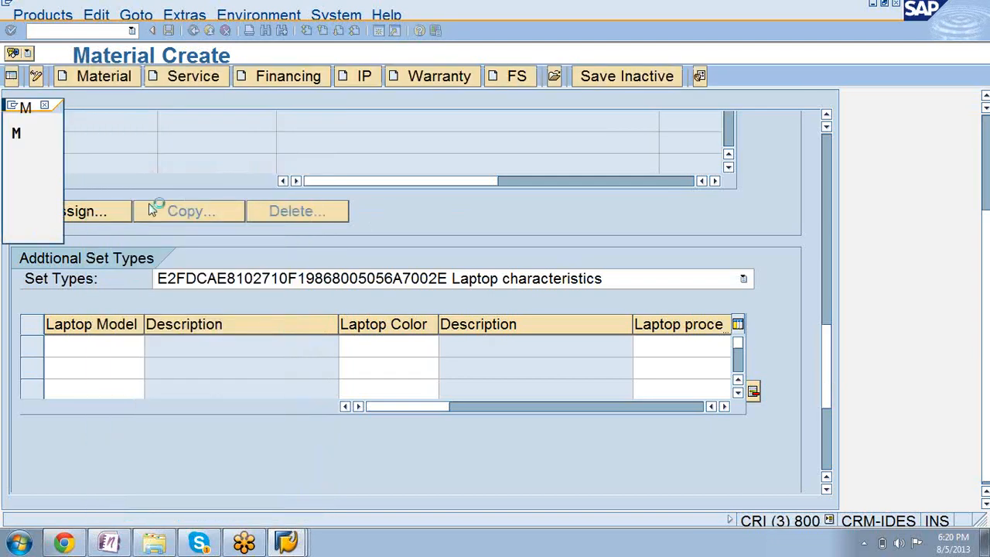
Set the laptop color in the first Laptop characteristics row to SILVER (Silverblack)
{"action": "left_click", "coordinate": [381, 346]}
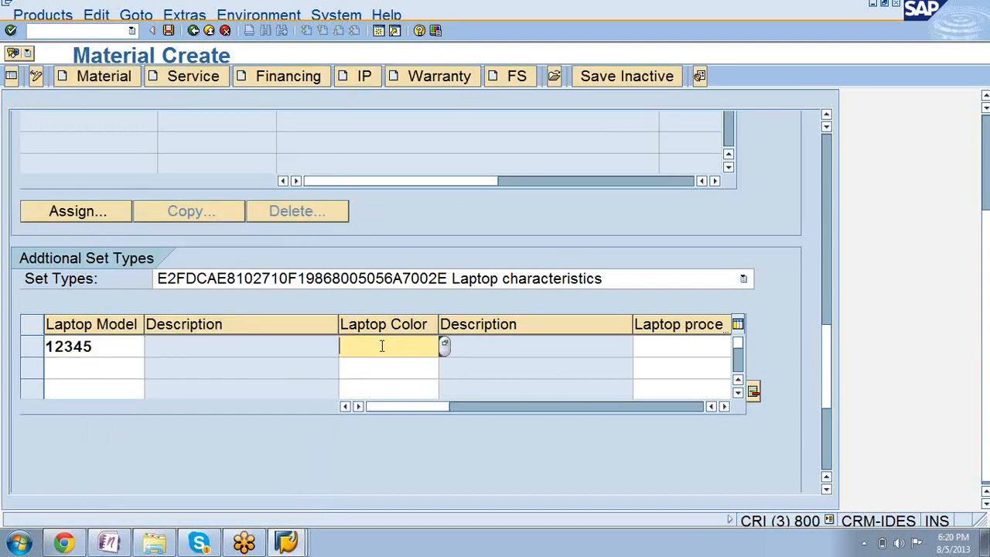
{"action": "left_click", "coordinate": [444, 348]}
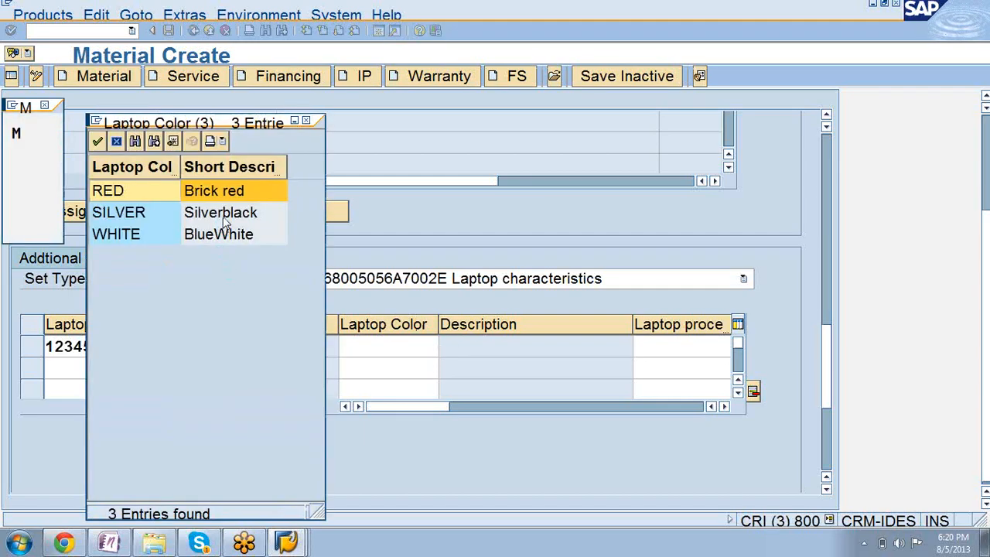
{"action": "double_click", "coordinate": [222, 212]}
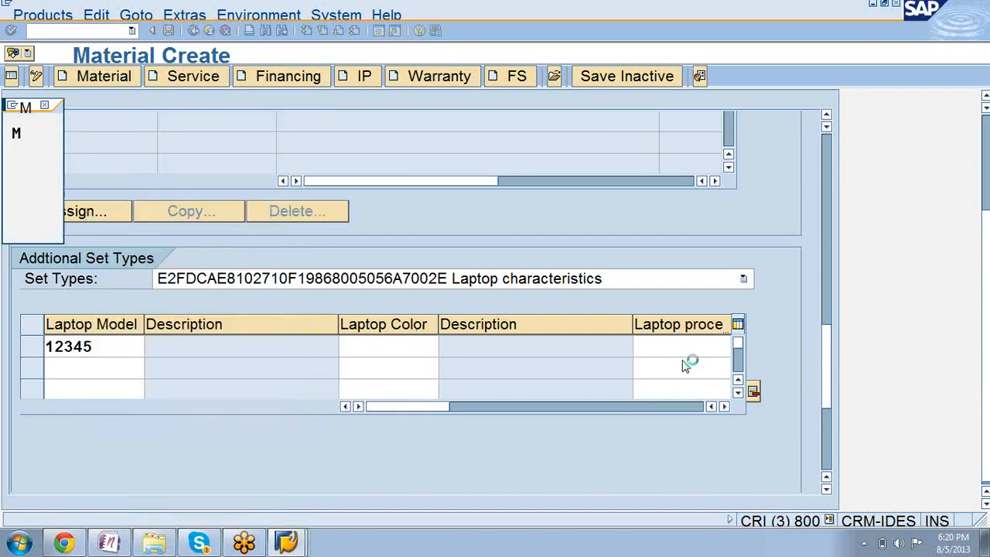
Set the laptop processor in the first Laptop characteristics row to 5GHZ and save the material
{"action": "left_click", "coordinate": [685, 352]}
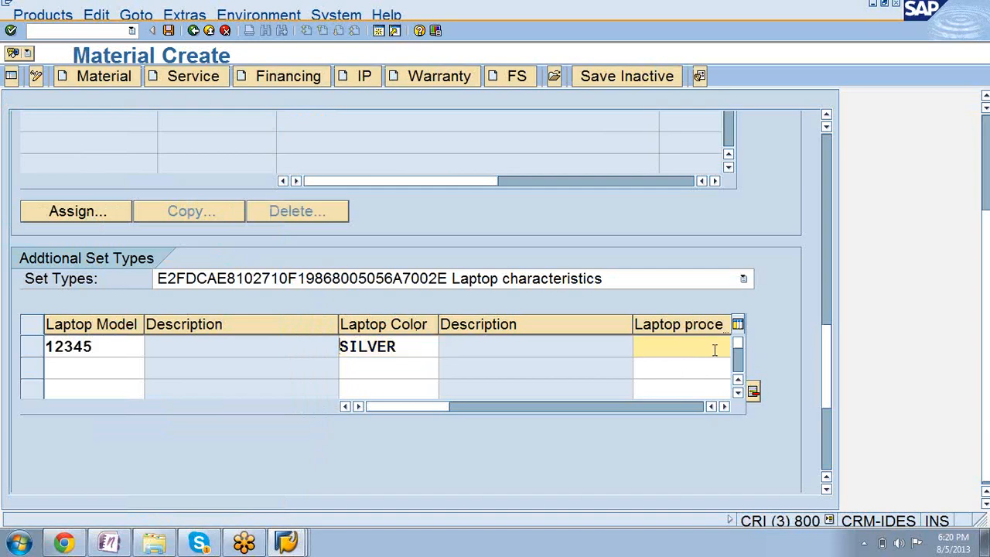
{"action": "key", "text": "F4"}
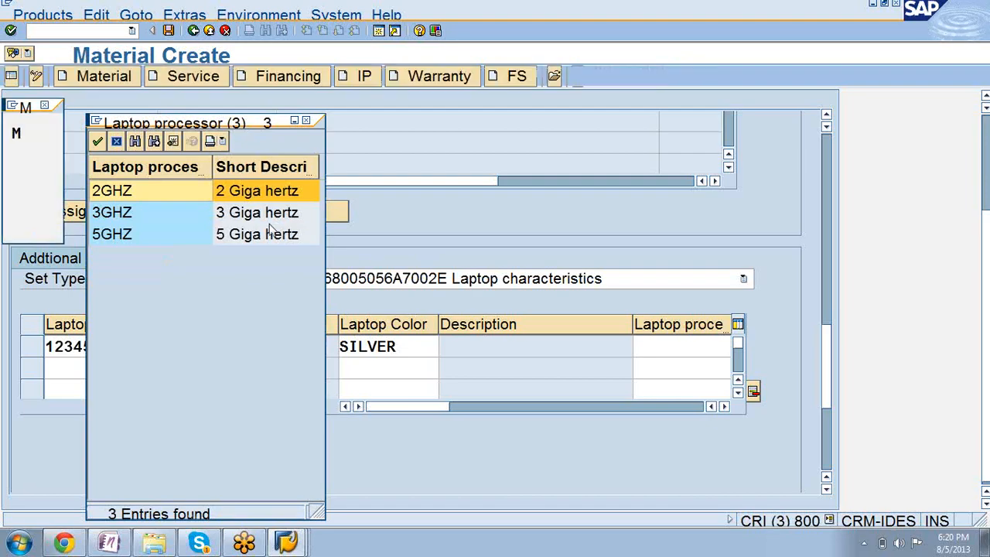
{"action": "left_click", "coordinate": [271, 231]}
{"action": "left_click", "coordinate": [270, 228]}
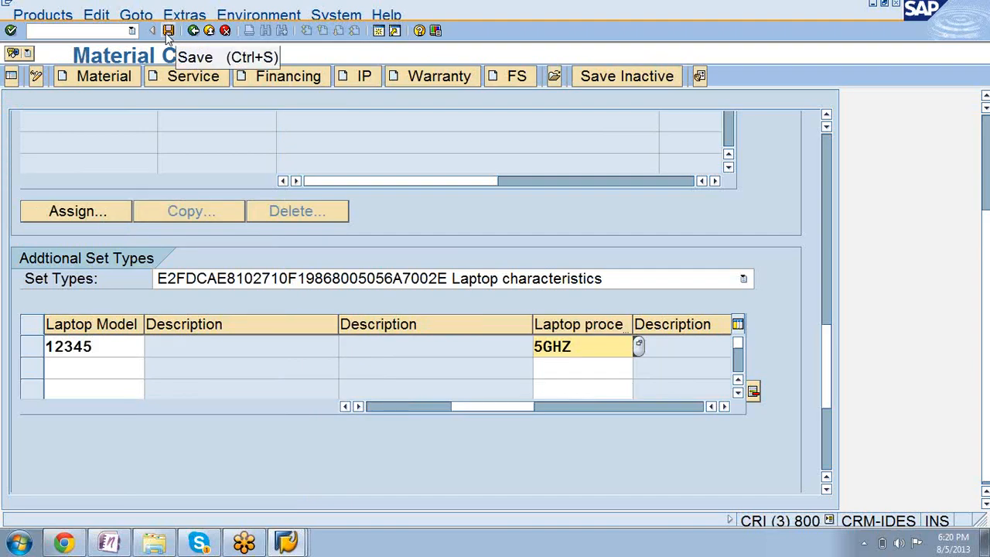
{"action": "left_click", "coordinate": [167, 34]}
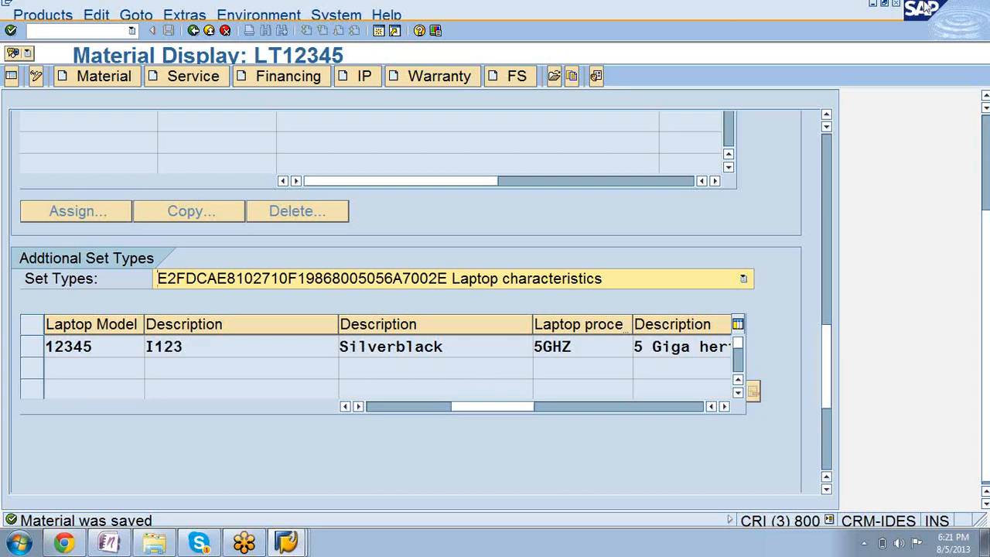
Minimize all open SAP session windows and the SAP Logon window to clear the desktop
{"action": "left_click", "coordinate": [875, 5]}
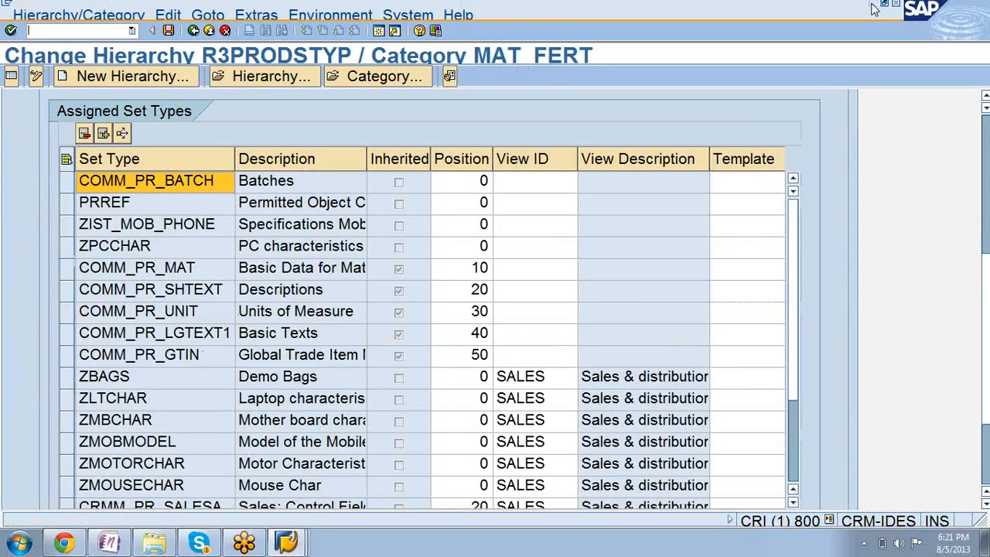
{"action": "left_click", "coordinate": [873, 6]}
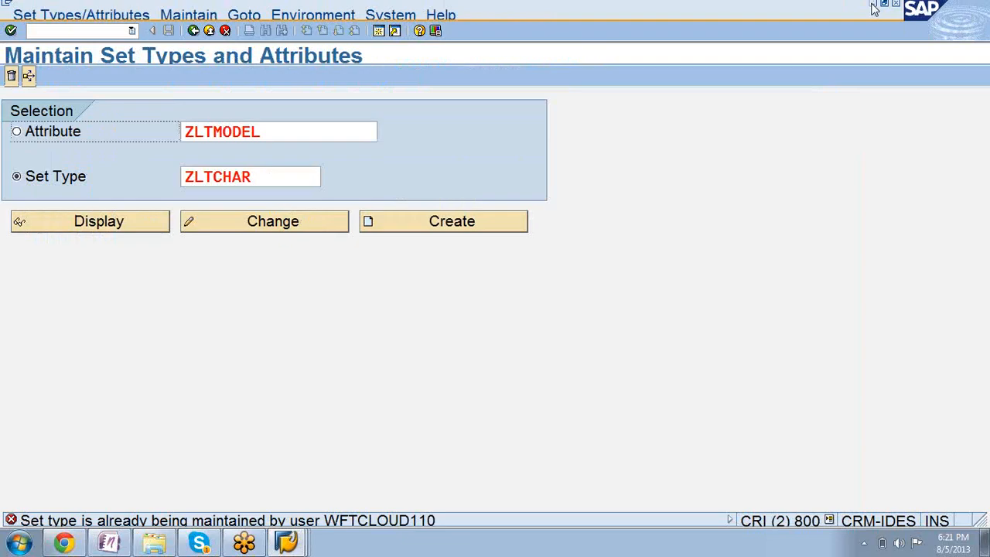
{"action": "left_click", "coordinate": [874, 8]}
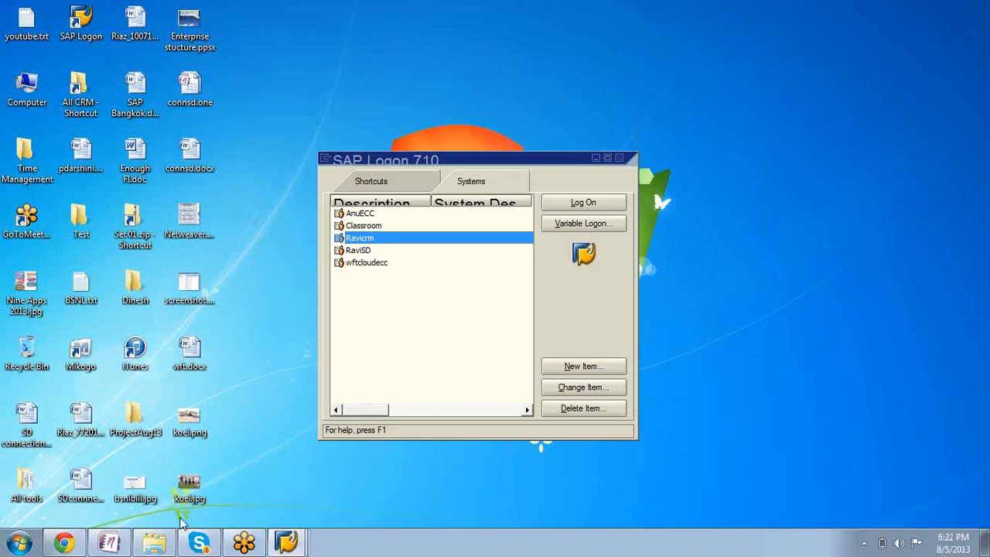
{"action": "left_click", "coordinate": [22, 546]}
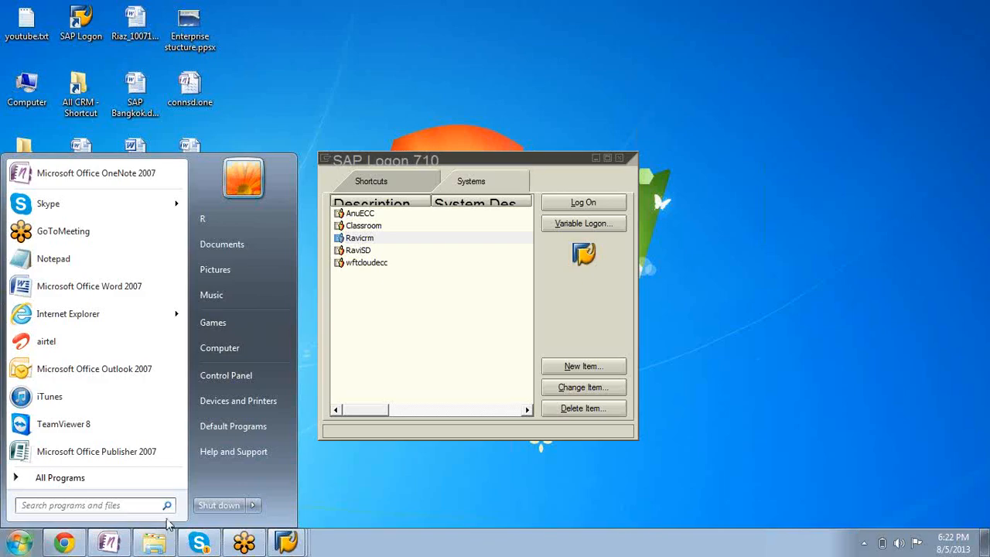
{"action": "left_click", "coordinate": [739, 440]}
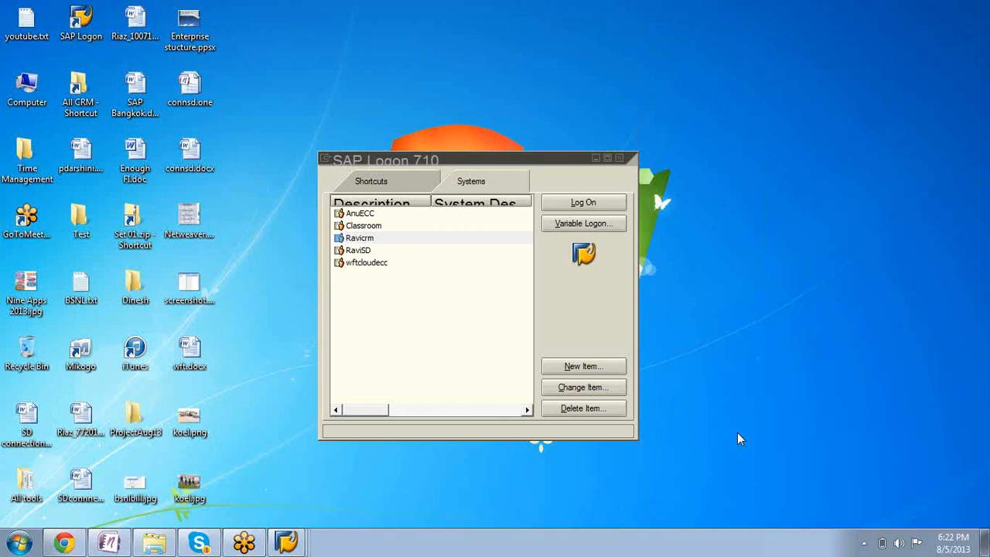
{"action": "left_click", "coordinate": [596, 160]}
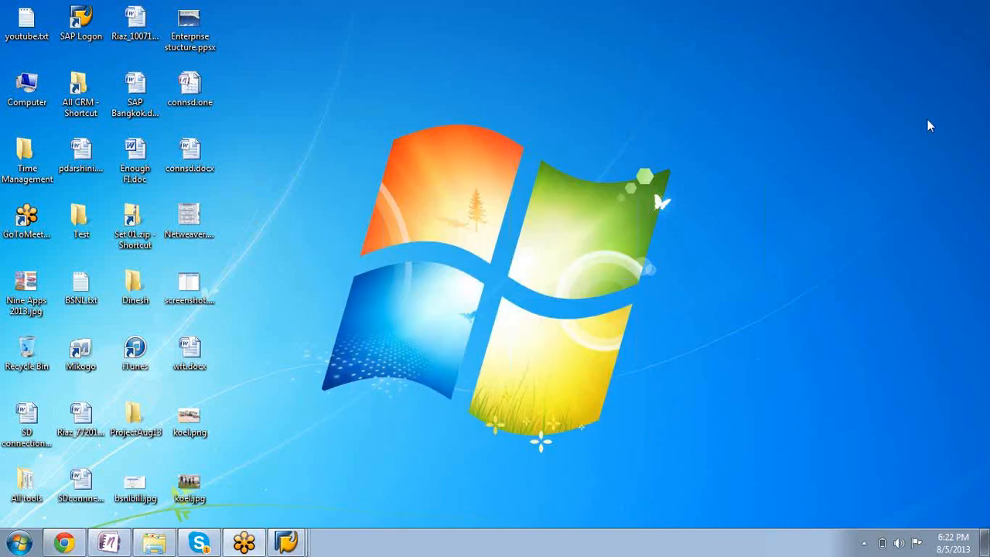